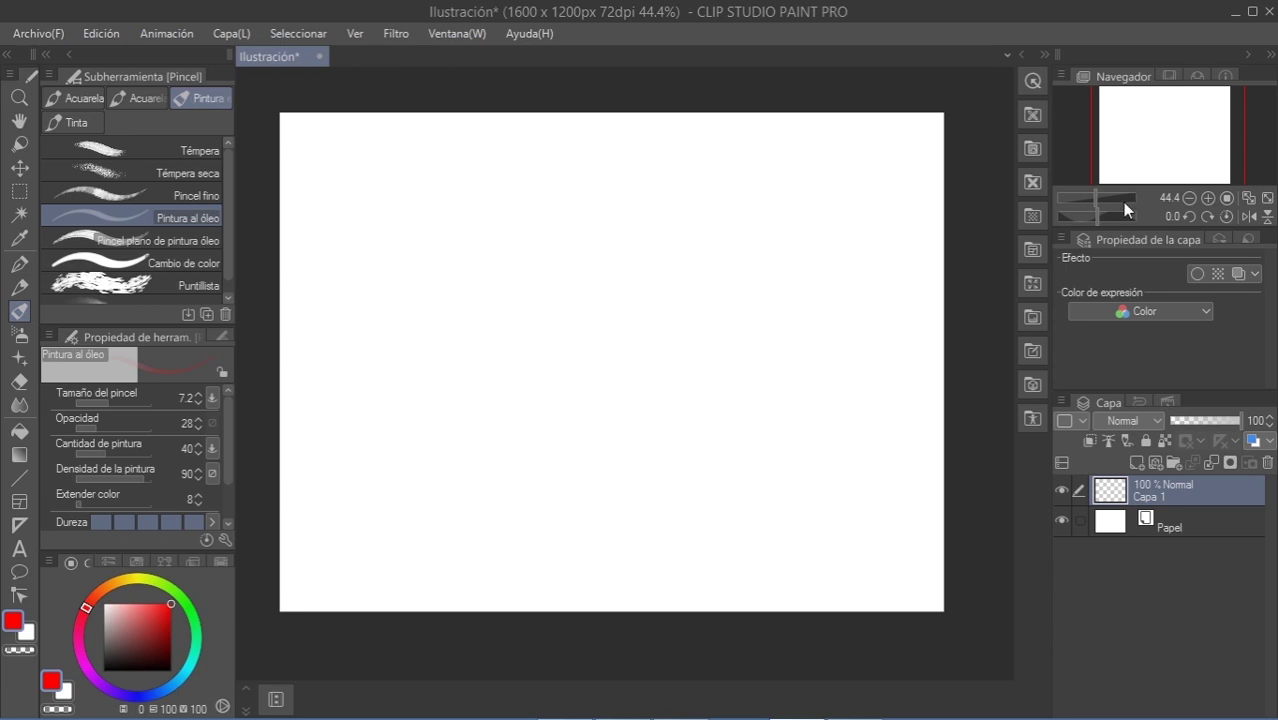
Step: Narrow the dock holding the Navegador and Capa palettes, and collapse the sub tool and material docks
{"action": "left_click_drag", "start_coordinate": [1048, 168], "coordinate": [1161, 171]}
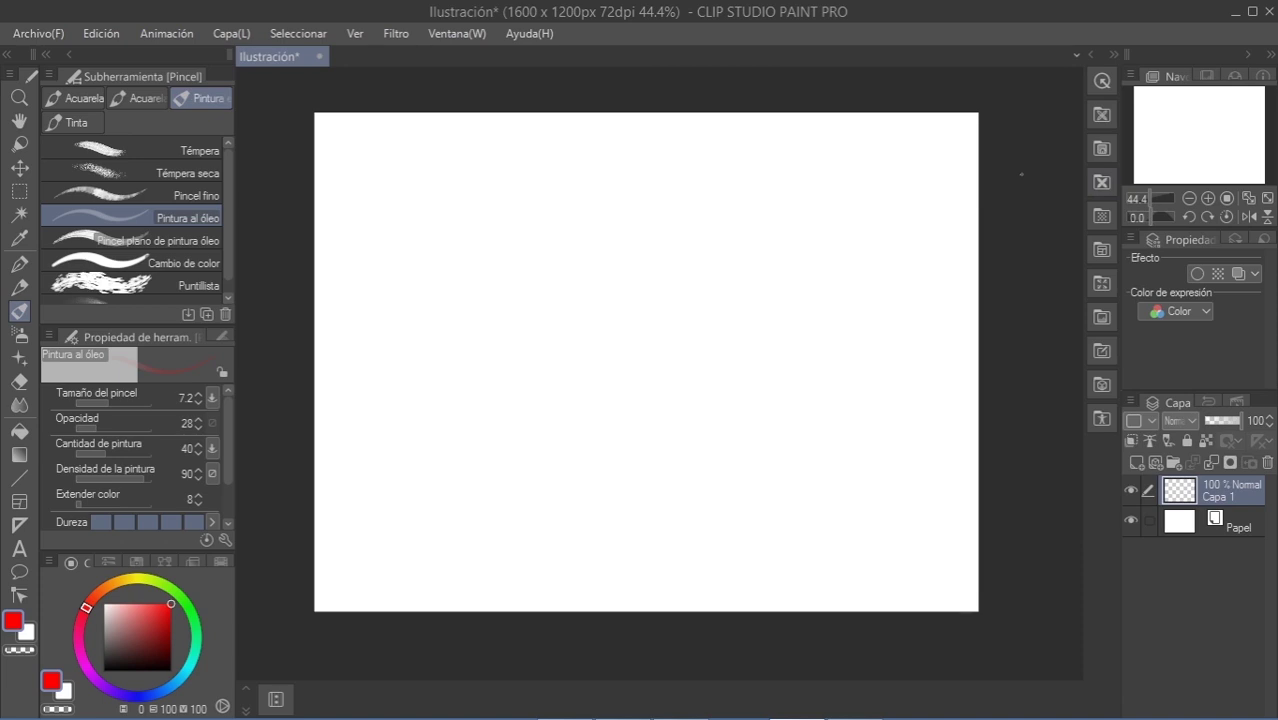
{"action": "left_click", "coordinate": [48, 55]}
{"action": "left_click", "coordinate": [1115, 54]}
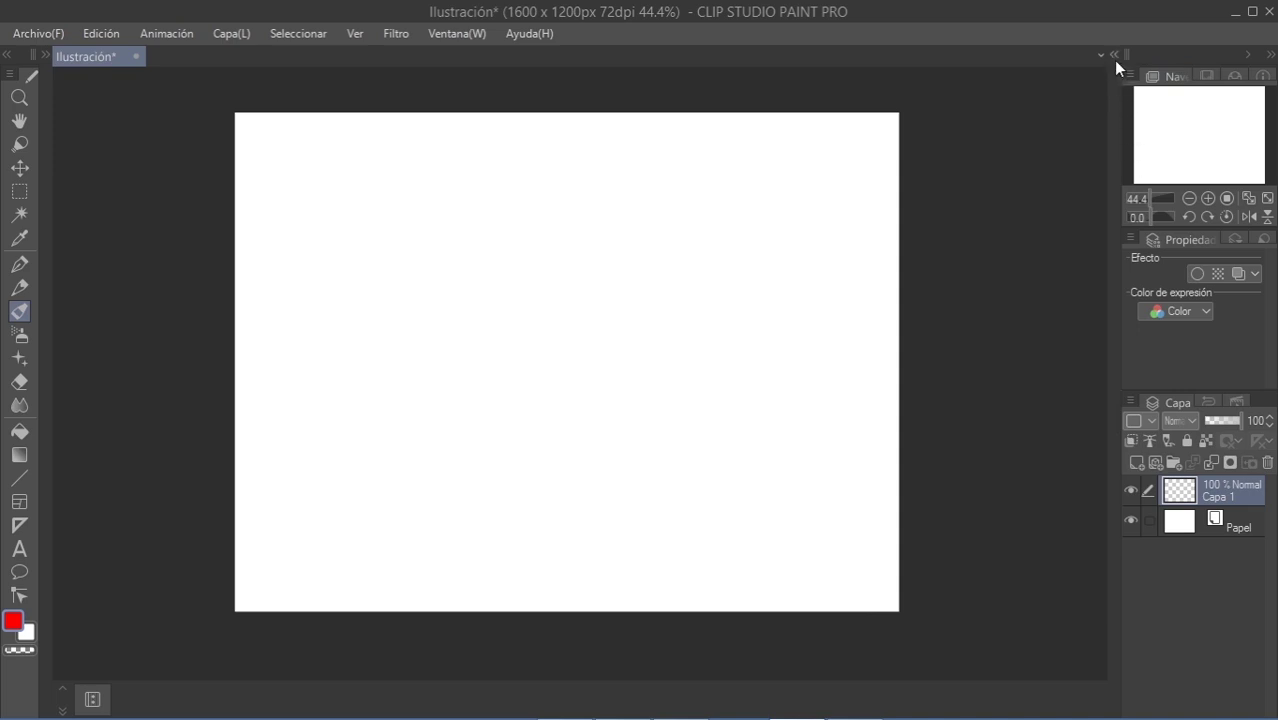
Step: Collapse the Navegador and tool docks to leave only the canvas, and restore them together with the sub tool dock
{"action": "left_click", "coordinate": [1269, 56]}
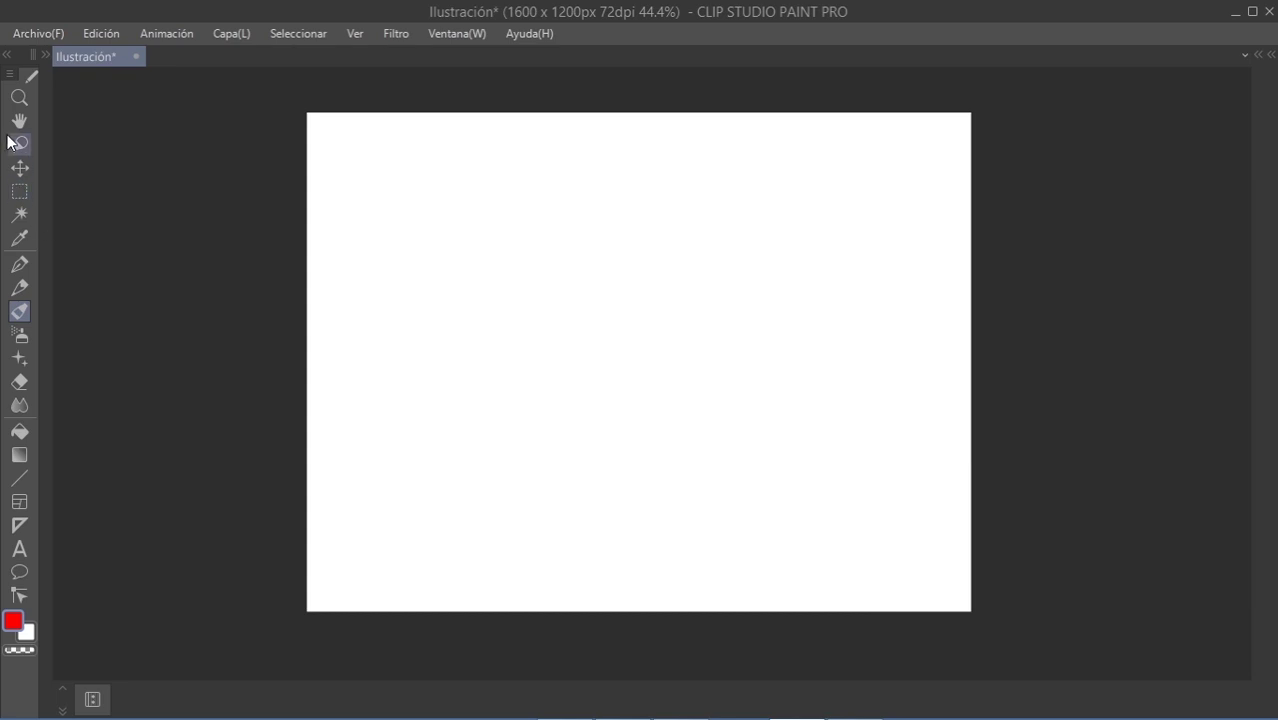
{"action": "left_click", "coordinate": [6, 54]}
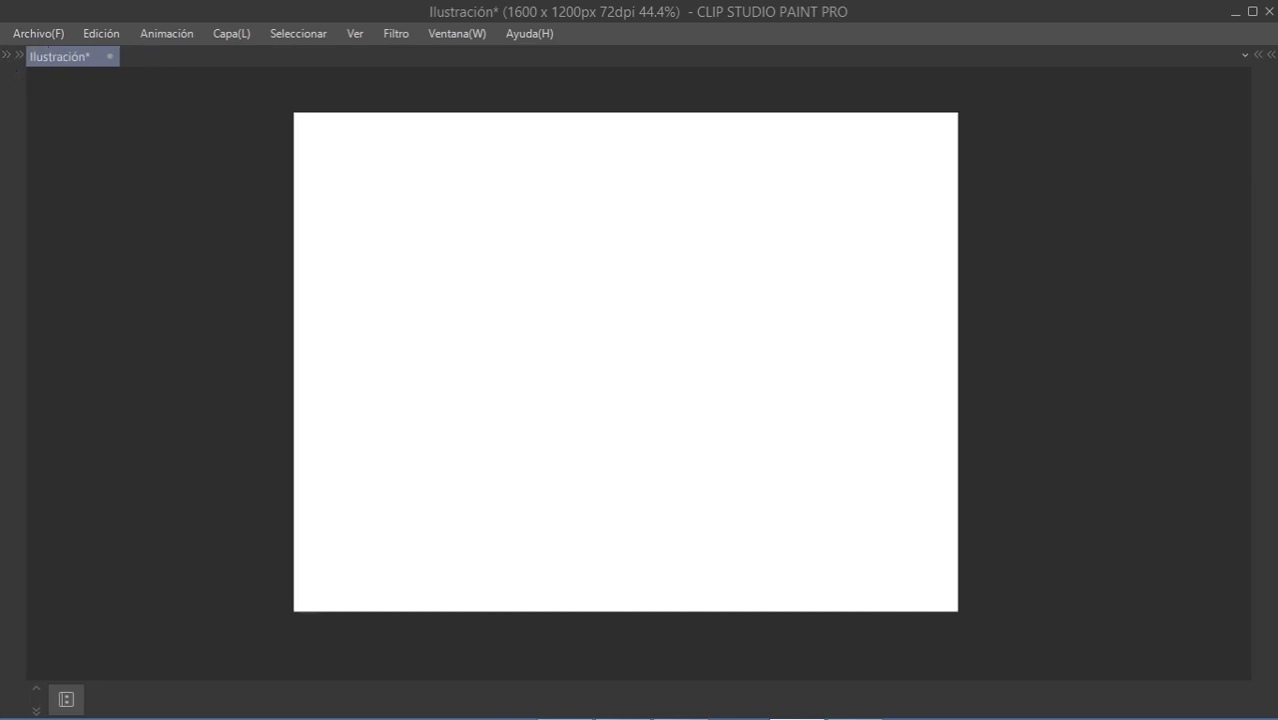
{"action": "left_click", "coordinate": [18, 57]}
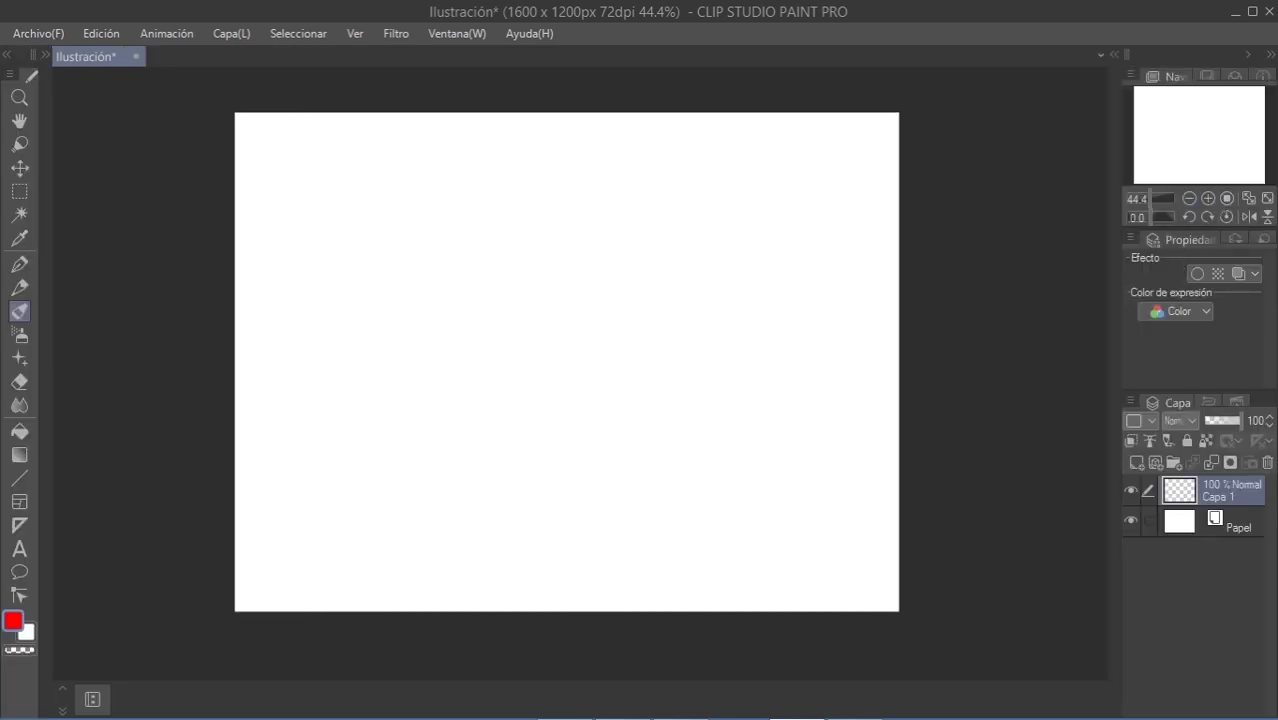
{"action": "left_click", "coordinate": [42, 57]}
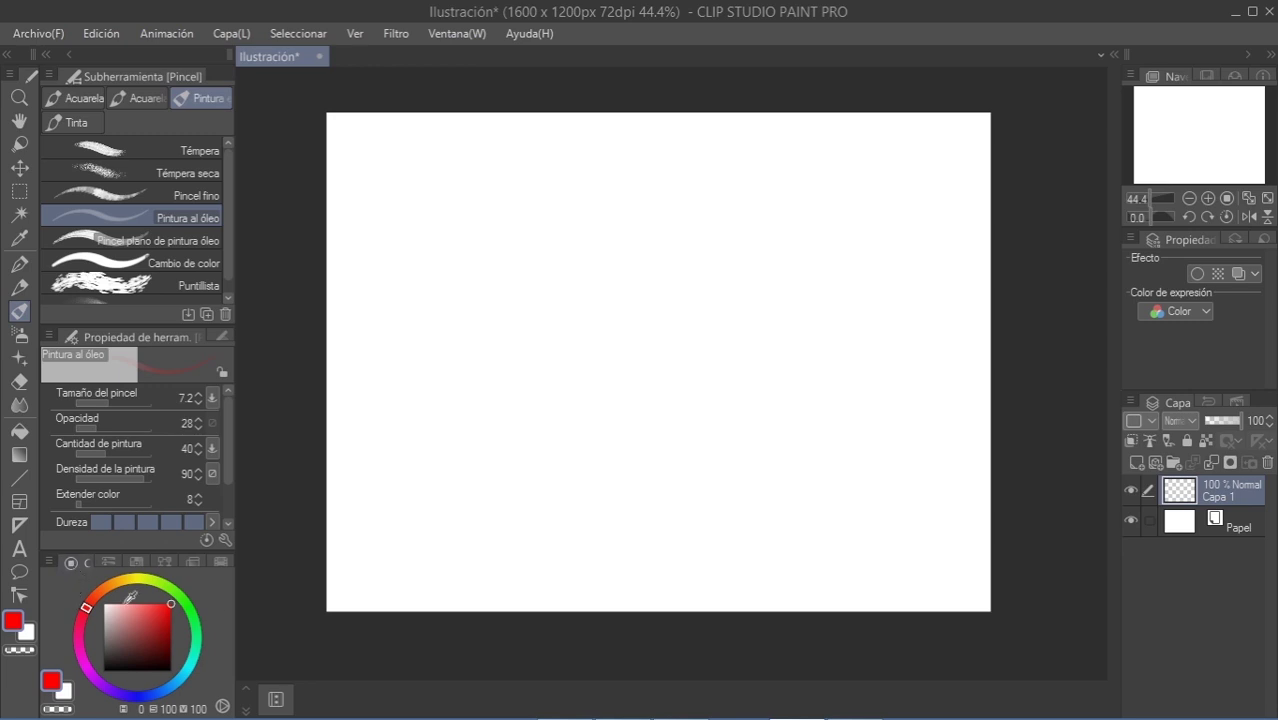
Step: Move the Círculo de colores palette into the dock under the Navegador, and the Capa palette below the tool properties
{"action": "left_click", "coordinate": [99, 559]}
{"action": "left_click", "coordinate": [74, 564]}
{"action": "left_click_drag", "start_coordinate": [73, 563], "coordinate": [1172, 243]}
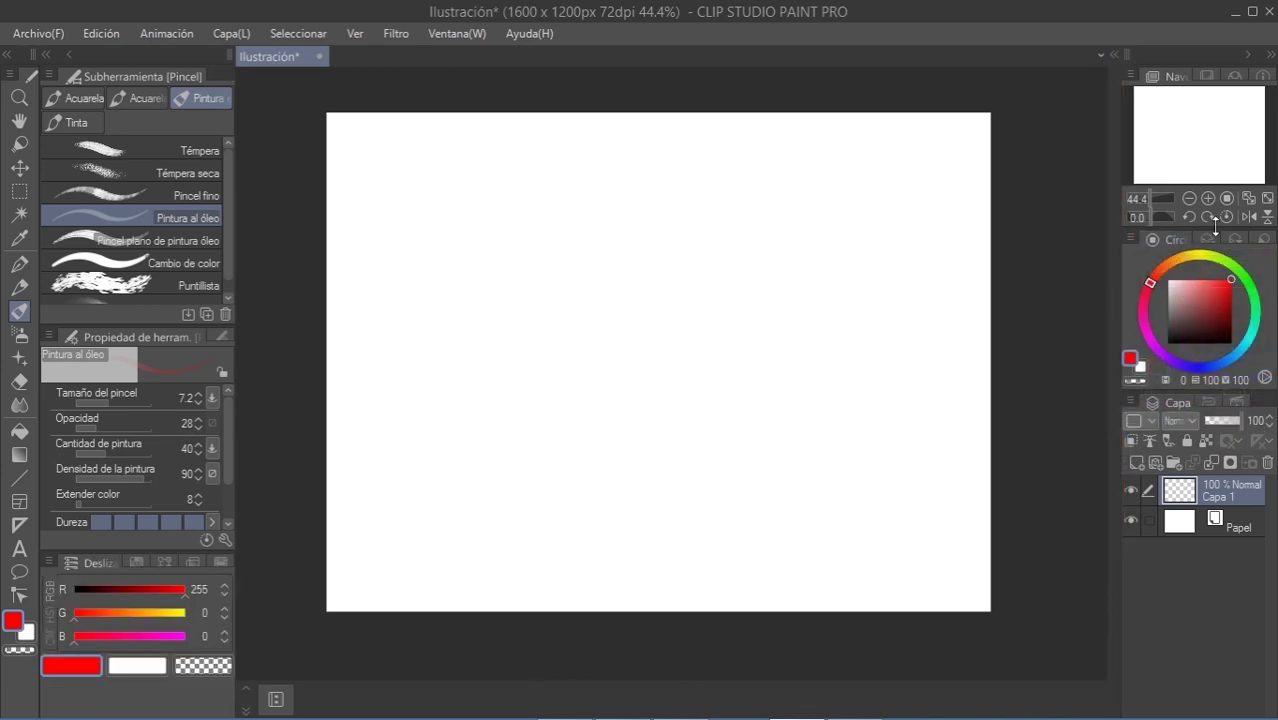
{"action": "left_click_drag", "start_coordinate": [1200, 388], "coordinate": [104, 563]}
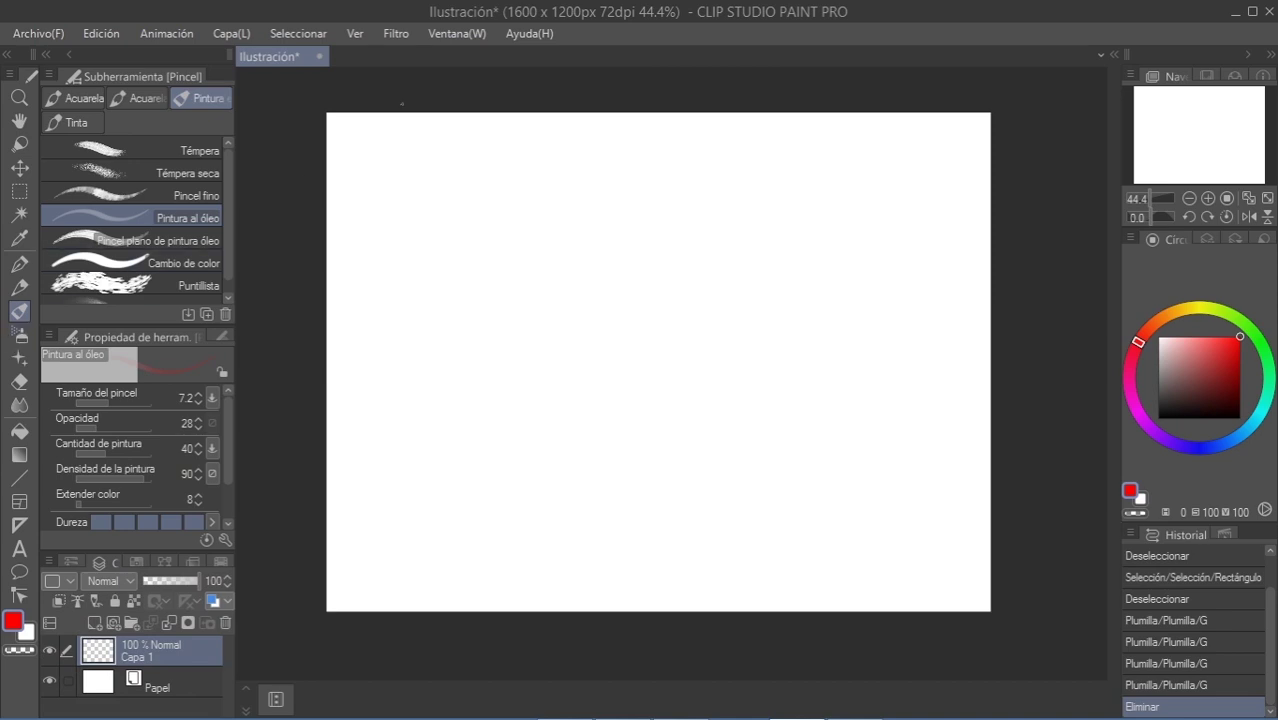
Step: Hide the Herramienta palette and show it again
{"action": "left_click", "coordinate": [454, 39]}
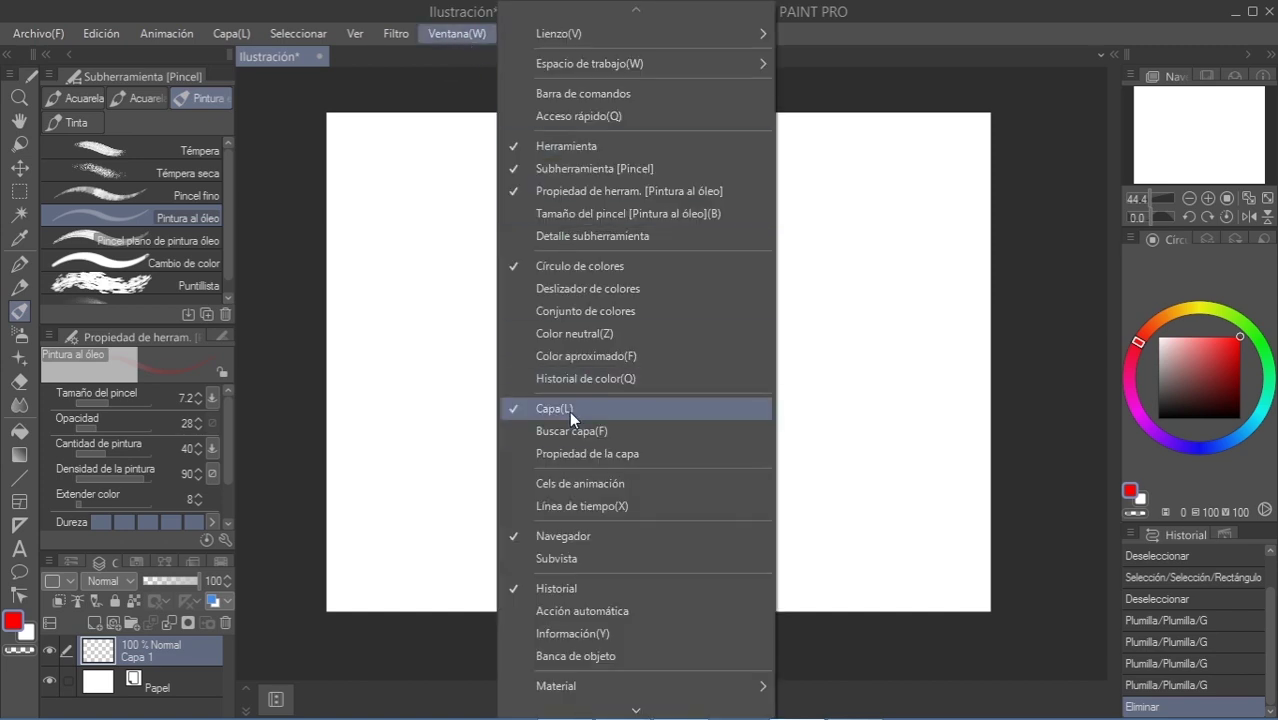
{"action": "left_click", "coordinate": [517, 144]}
{"action": "left_click", "coordinate": [469, 38]}
{"action": "left_click", "coordinate": [513, 146]}
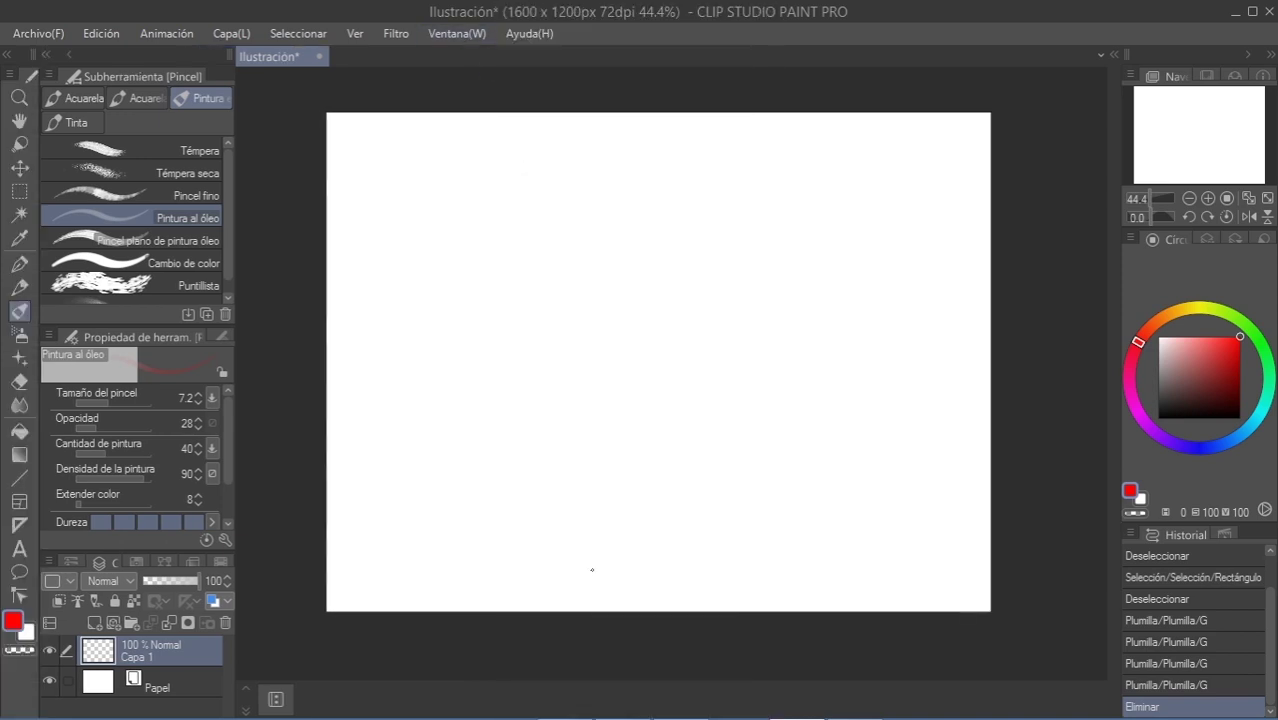
Step: Hide the Propiedad de herram. palette and the Barra de comandos
{"action": "left_click", "coordinate": [466, 36]}
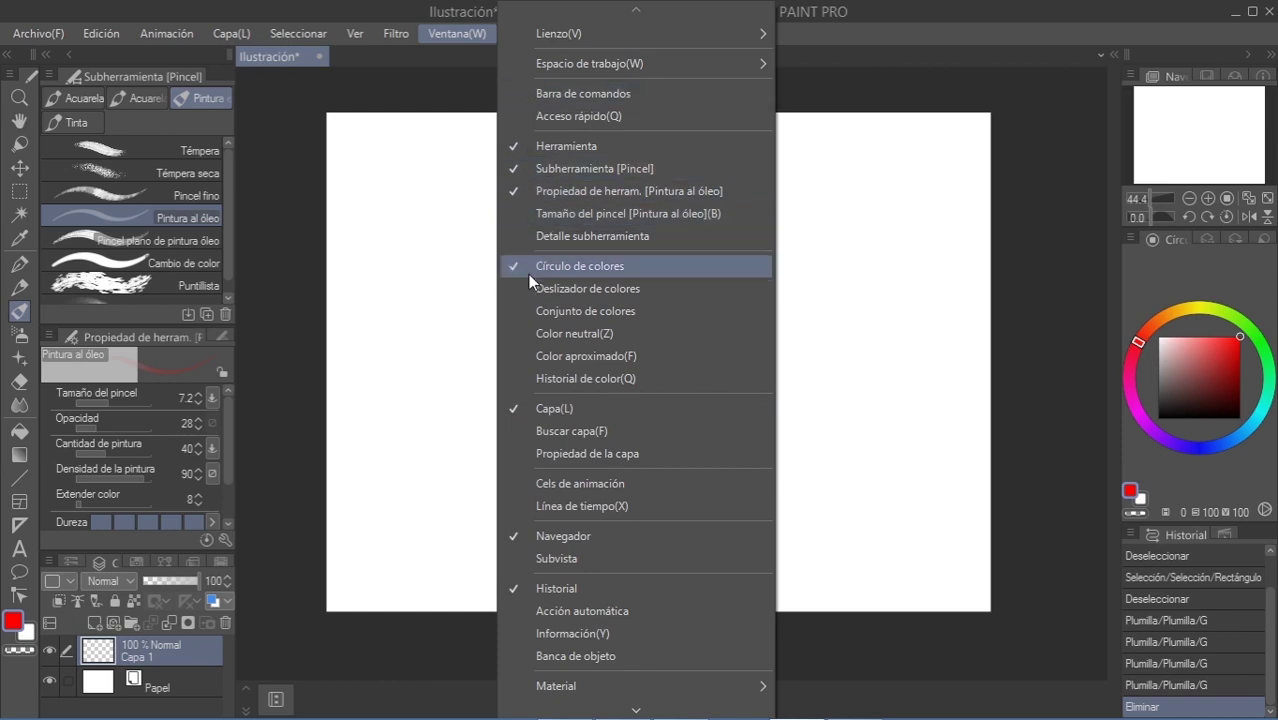
{"action": "left_click", "coordinate": [516, 191]}
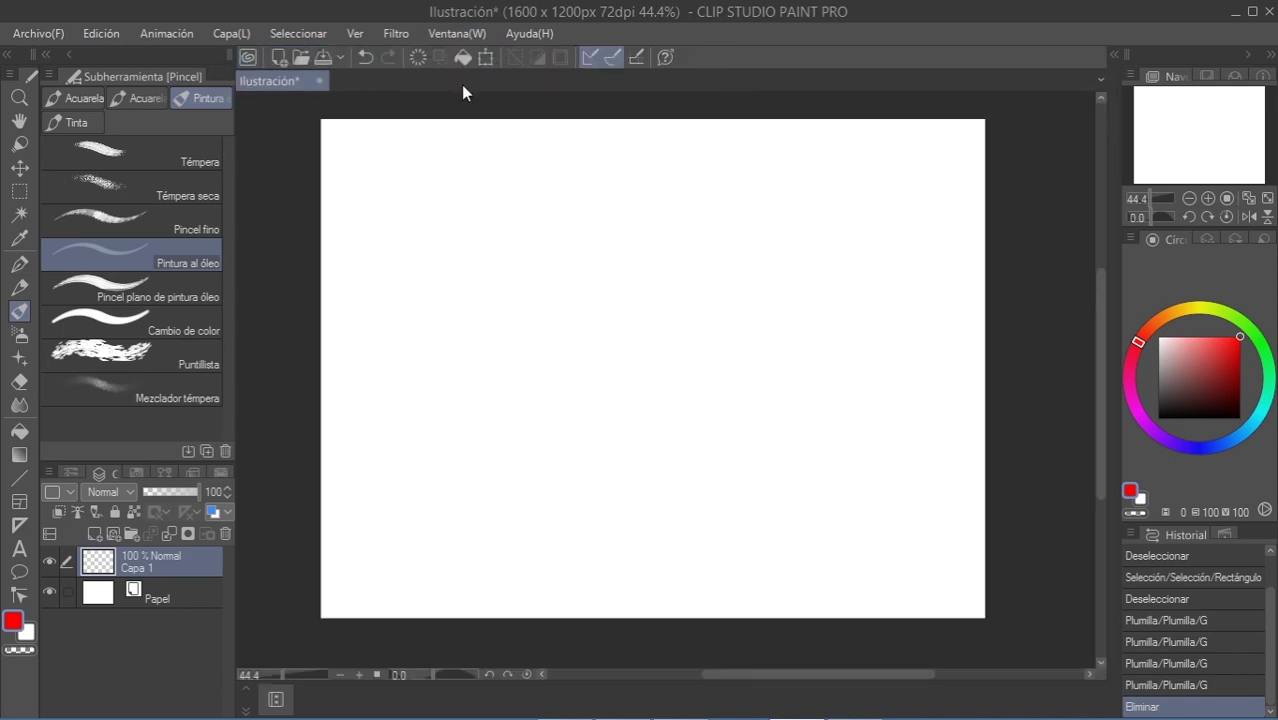
{"action": "mouse_move", "coordinate": [834, 673]}
{"action": "left_mouse_down"}
{"action": "mouse_move", "coordinate": [784, 683]}
{"action": "mouse_move", "coordinate": [850, 675]}
{"action": "mouse_move", "coordinate": [837, 675]}
{"action": "left_mouse_up"}
{"action": "left_click", "coordinate": [441, 35]}
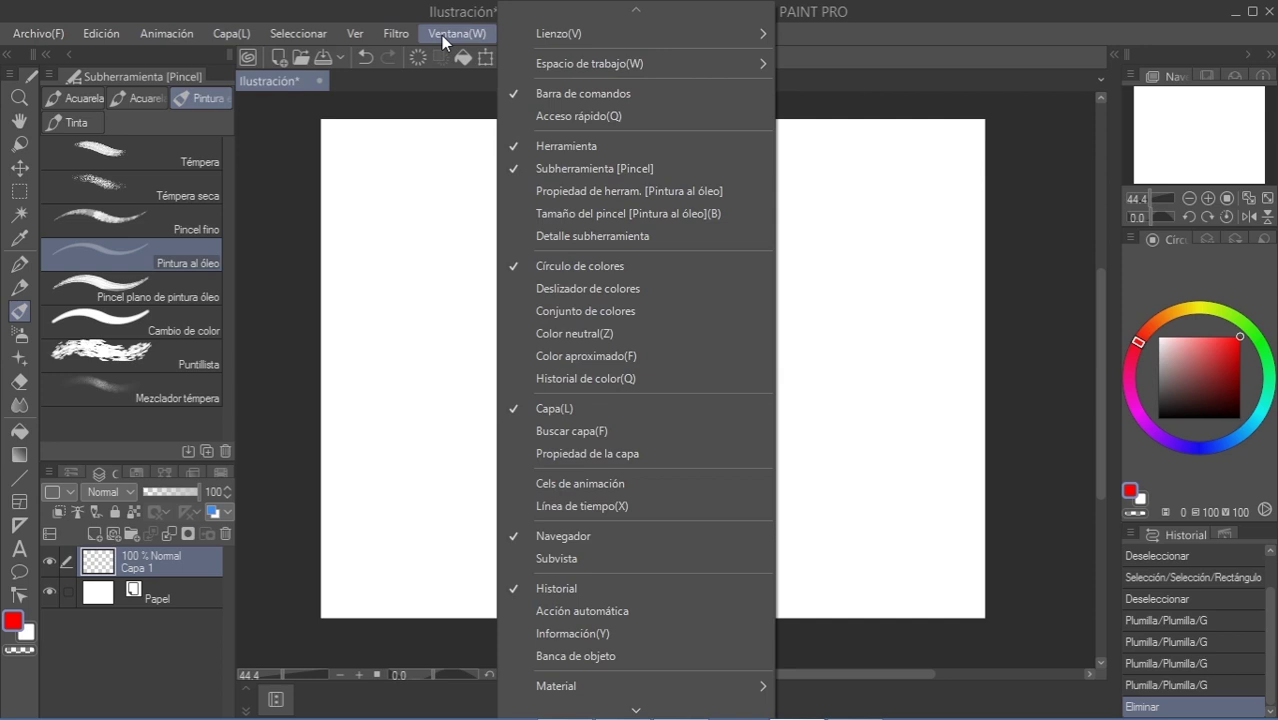
{"action": "left_click", "coordinate": [516, 96]}
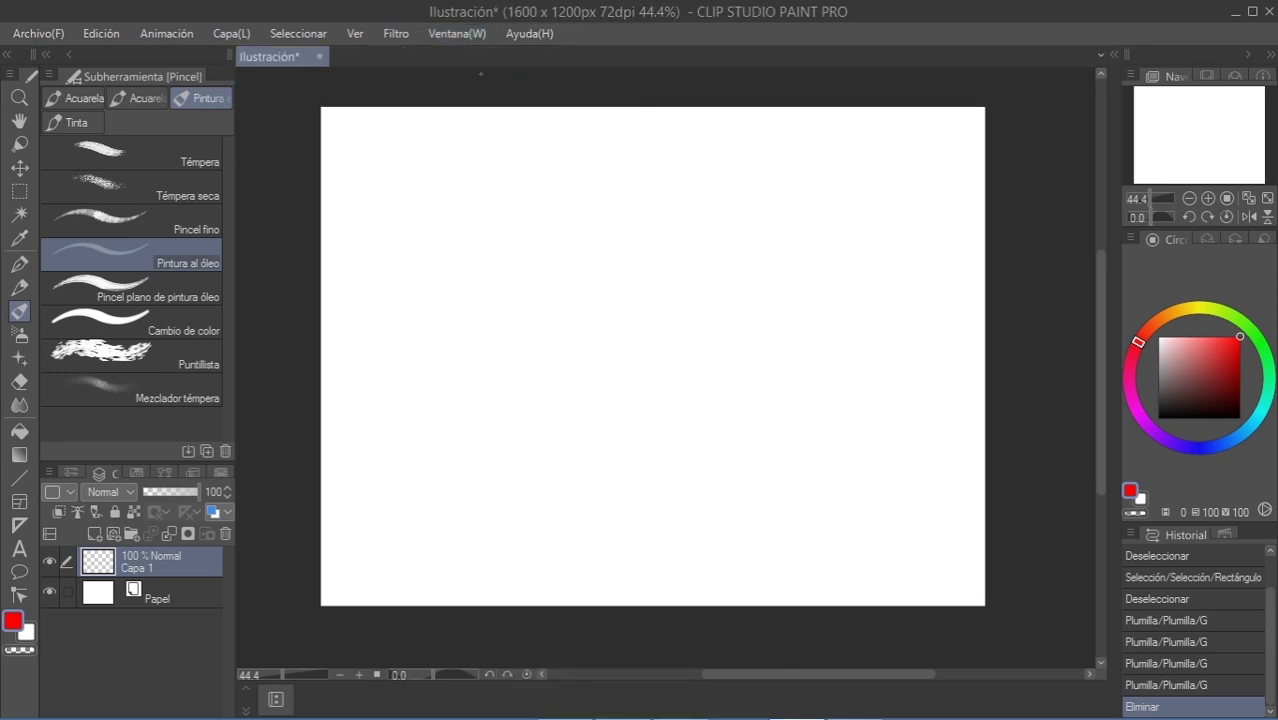
Step: Hide the canvas scroll bars and collapse the dock below the canvas
{"action": "left_click", "coordinate": [355, 35]}
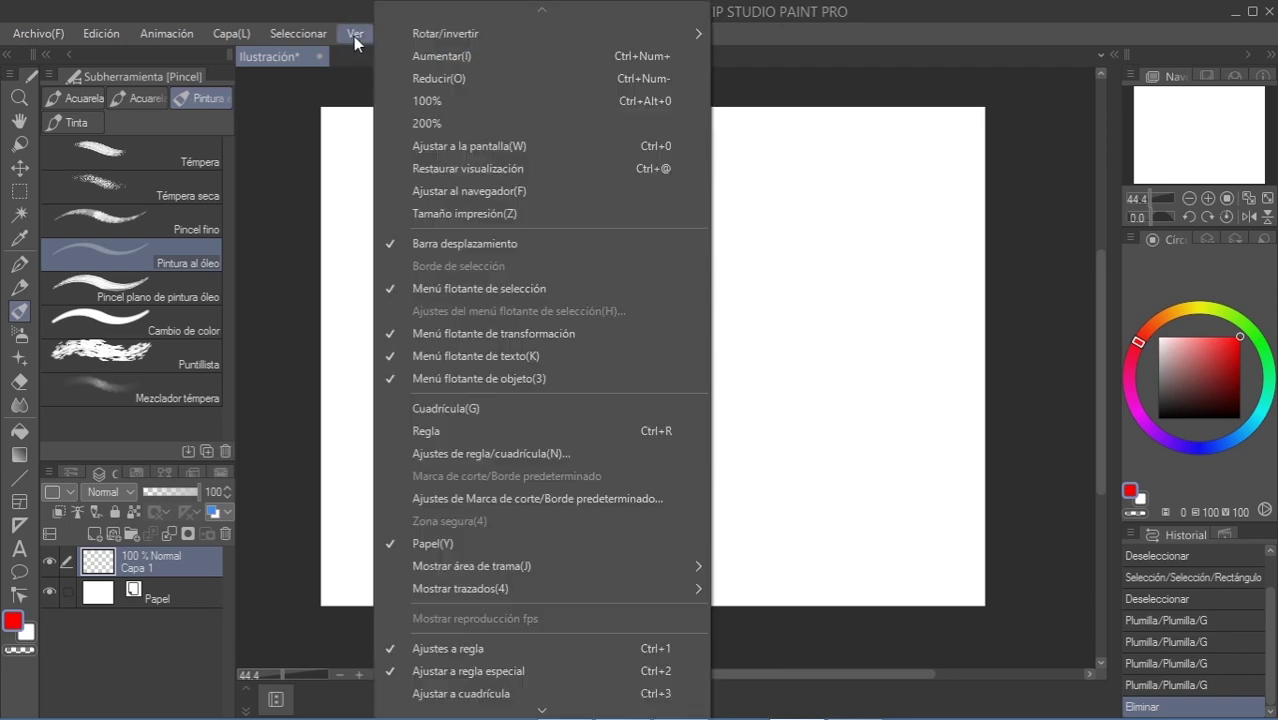
{"action": "left_click", "coordinate": [393, 249]}
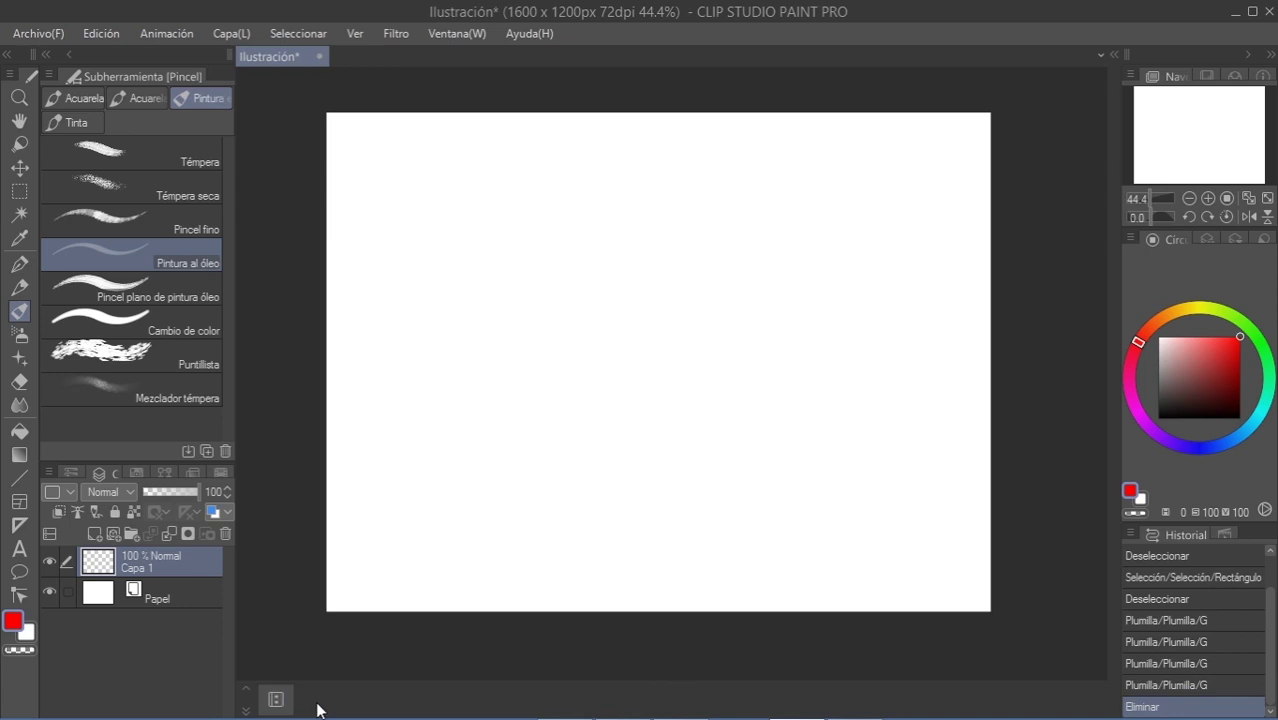
{"action": "left_click", "coordinate": [246, 711]}
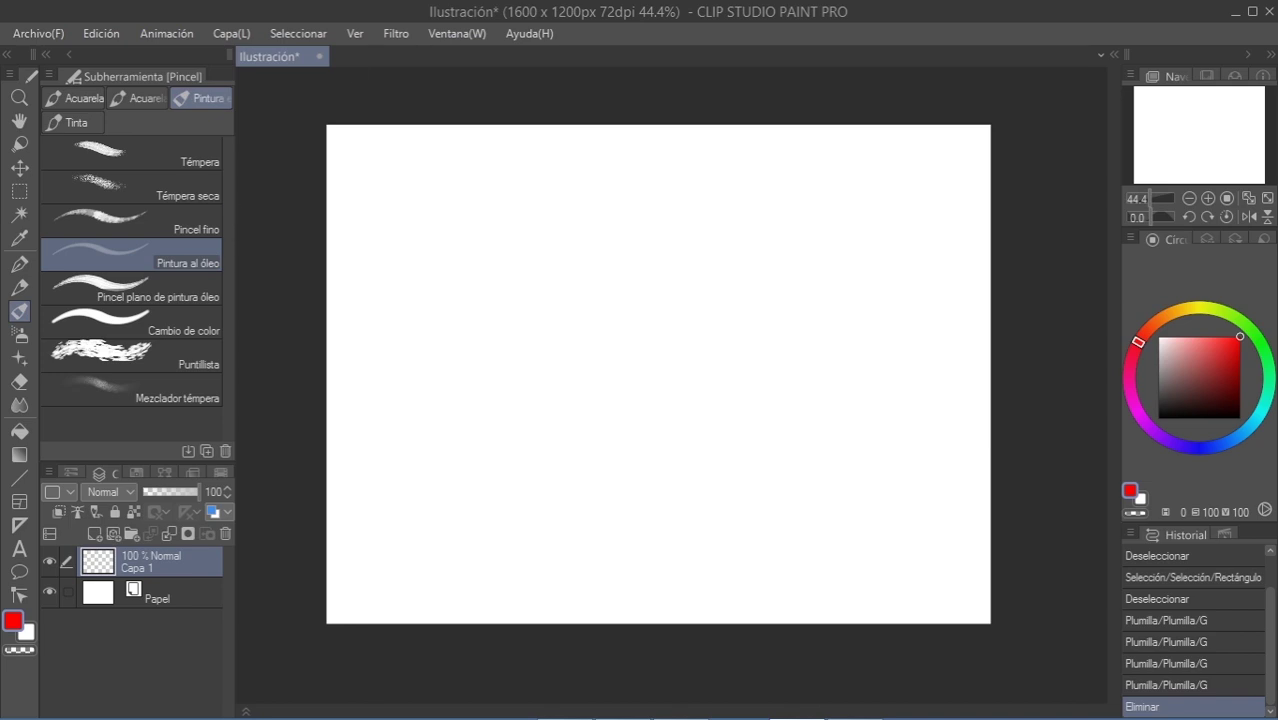
Step: Make a large rectangular selection on the canvas and turn off the Menú flotante de selección
{"action": "left_click", "coordinate": [357, 34]}
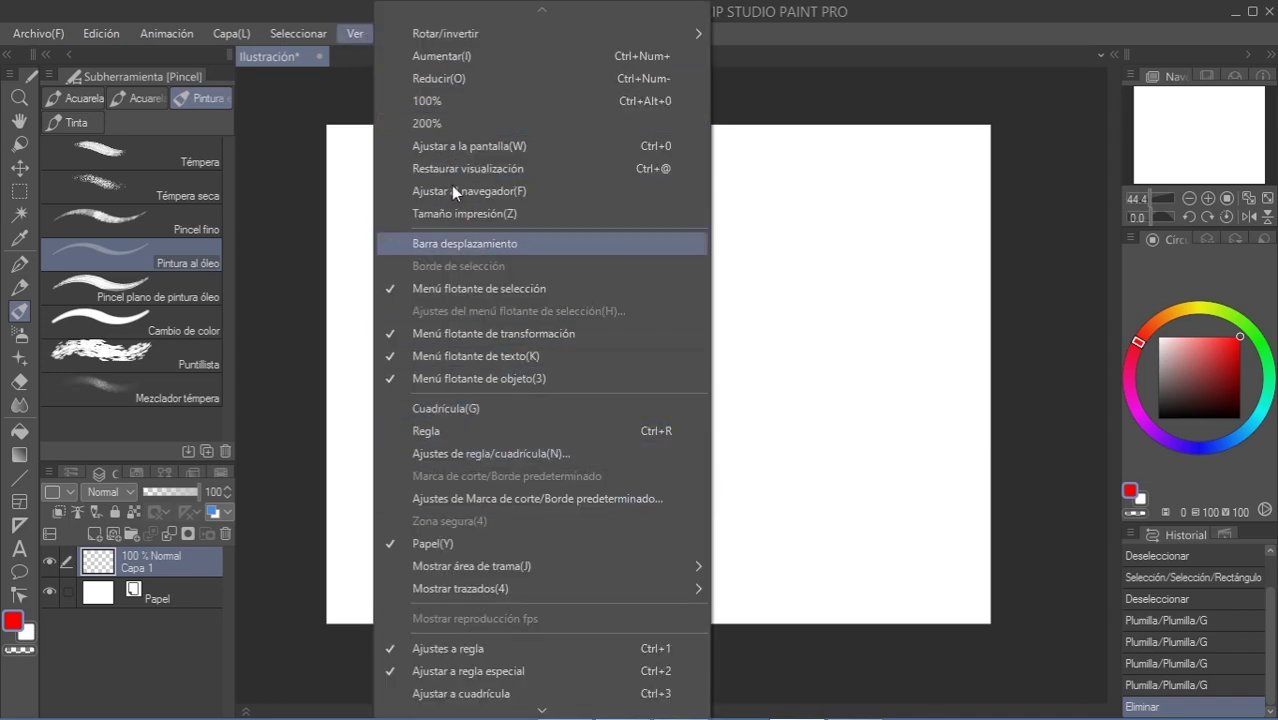
{"action": "left_click", "coordinate": [326, 130]}
{"action": "left_click", "coordinate": [19, 190]}
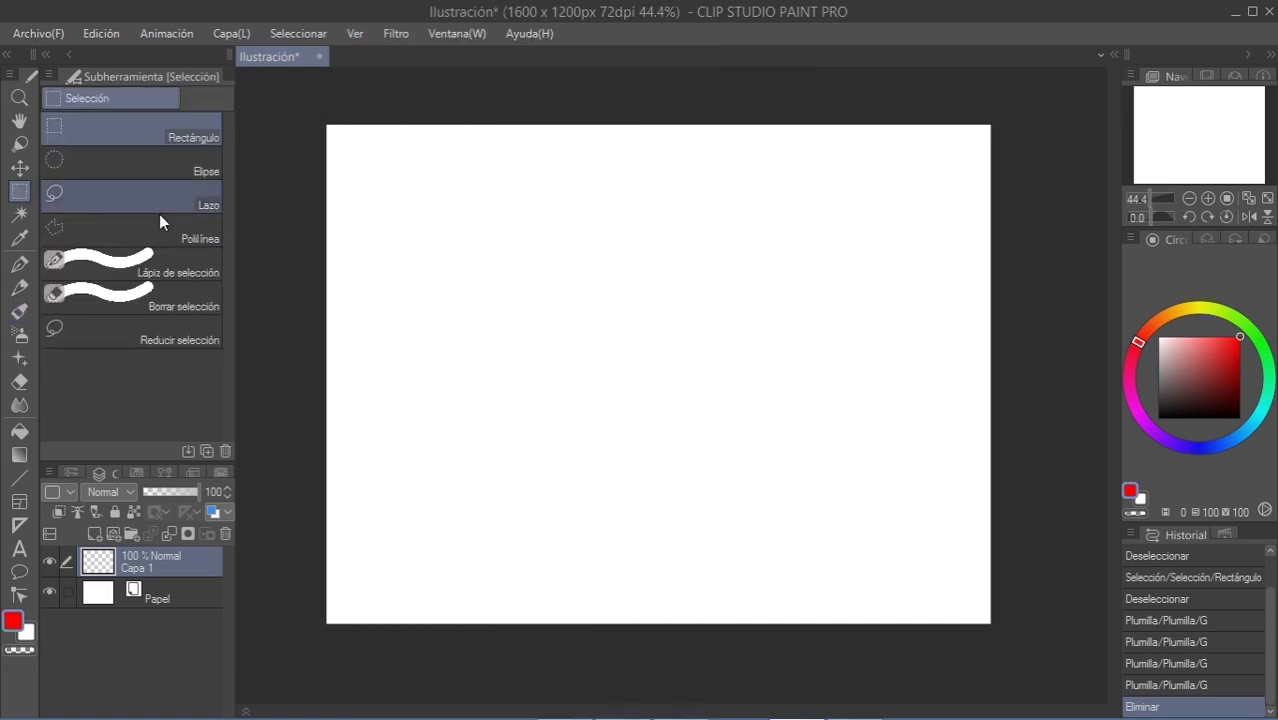
{"action": "left_click_drag", "start_coordinate": [411, 177], "coordinate": [906, 456]}
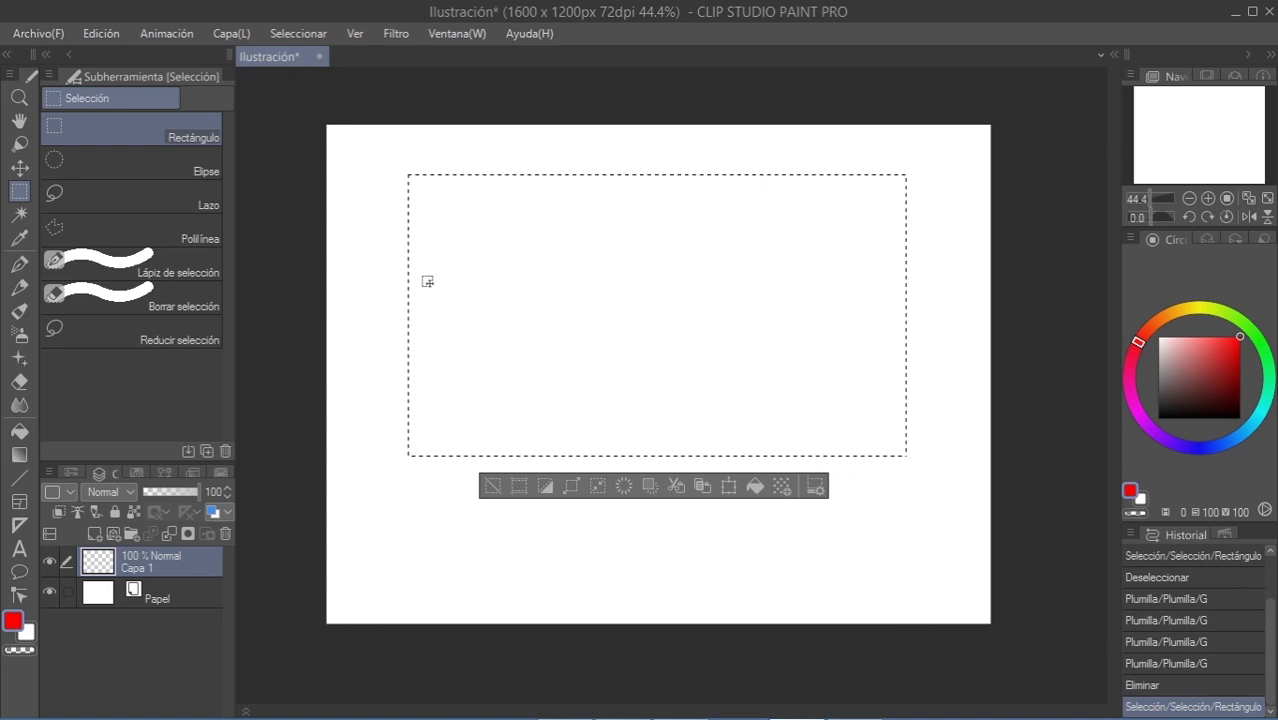
{"action": "left_click", "coordinate": [355, 34]}
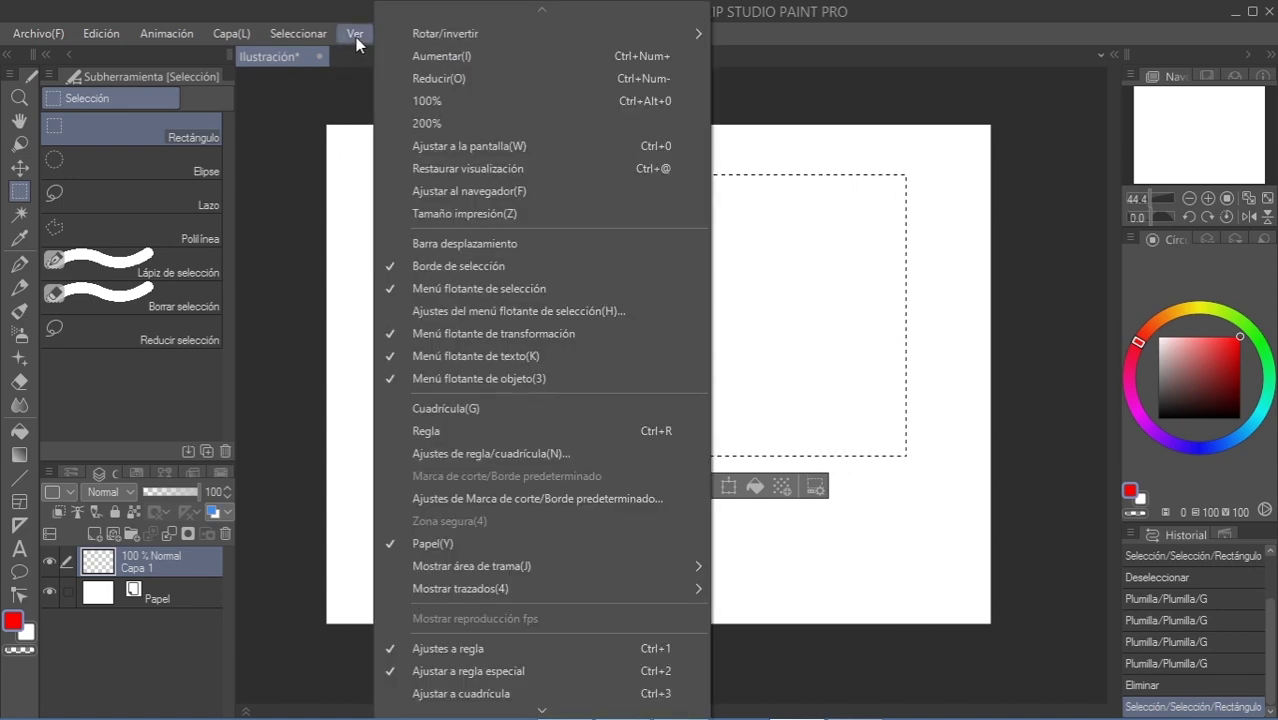
{"action": "left_click", "coordinate": [391, 288]}
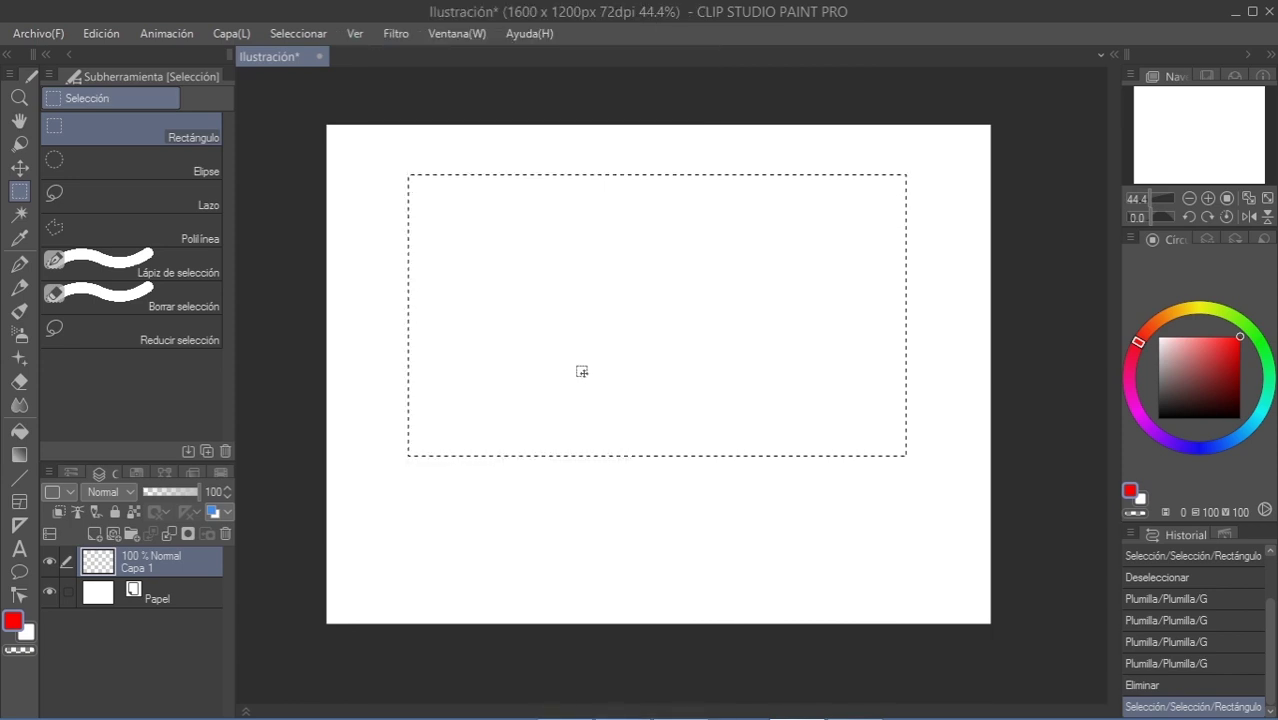
Step: Make a smaller rectangular selection in the upper-left part of the canvas and deselect it
{"action": "left_click_drag", "start_coordinate": [383, 171], "coordinate": [617, 363]}
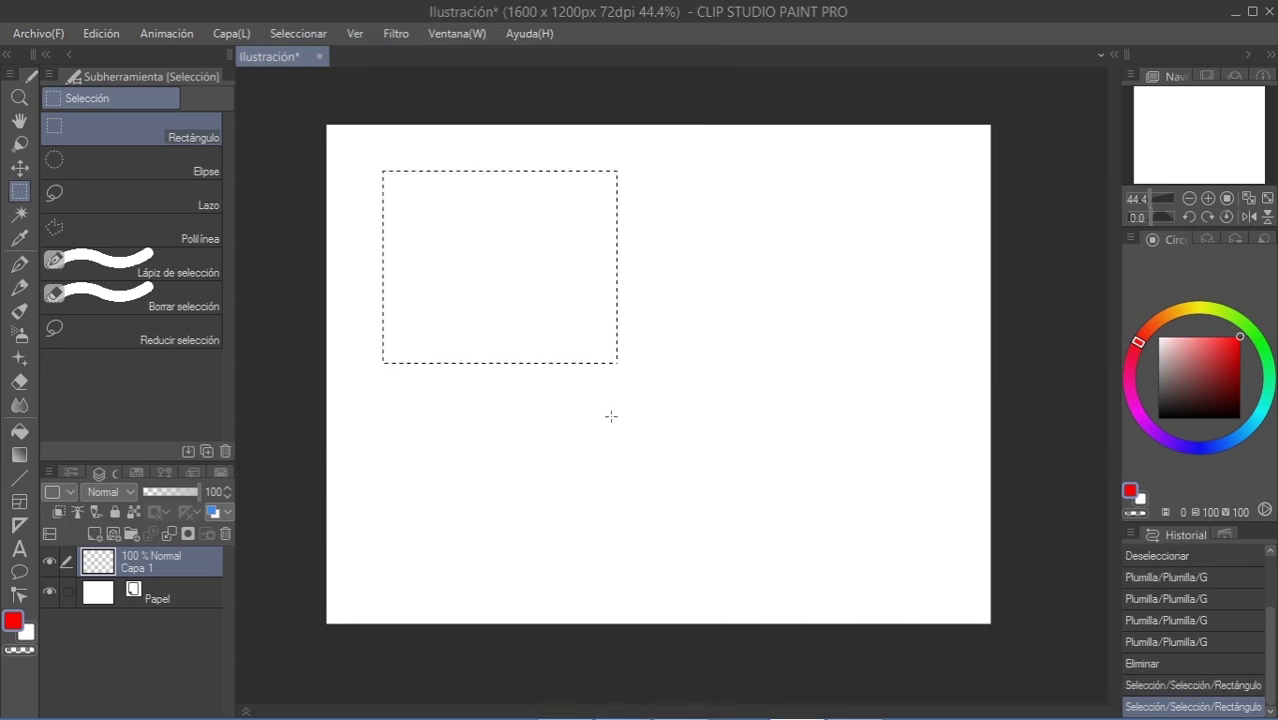
{"action": "left_click", "coordinate": [351, 36]}
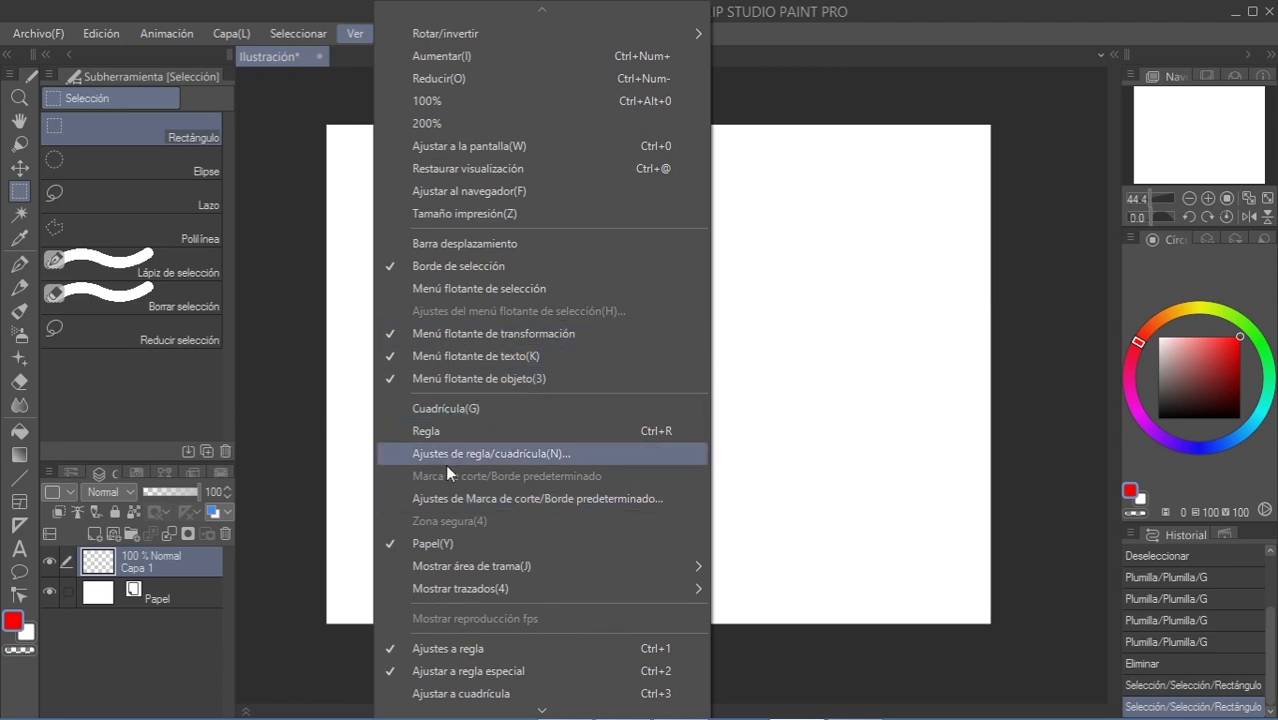
{"action": "key", "text": "Escape"}
{"action": "key", "text": "ctrl+d"}
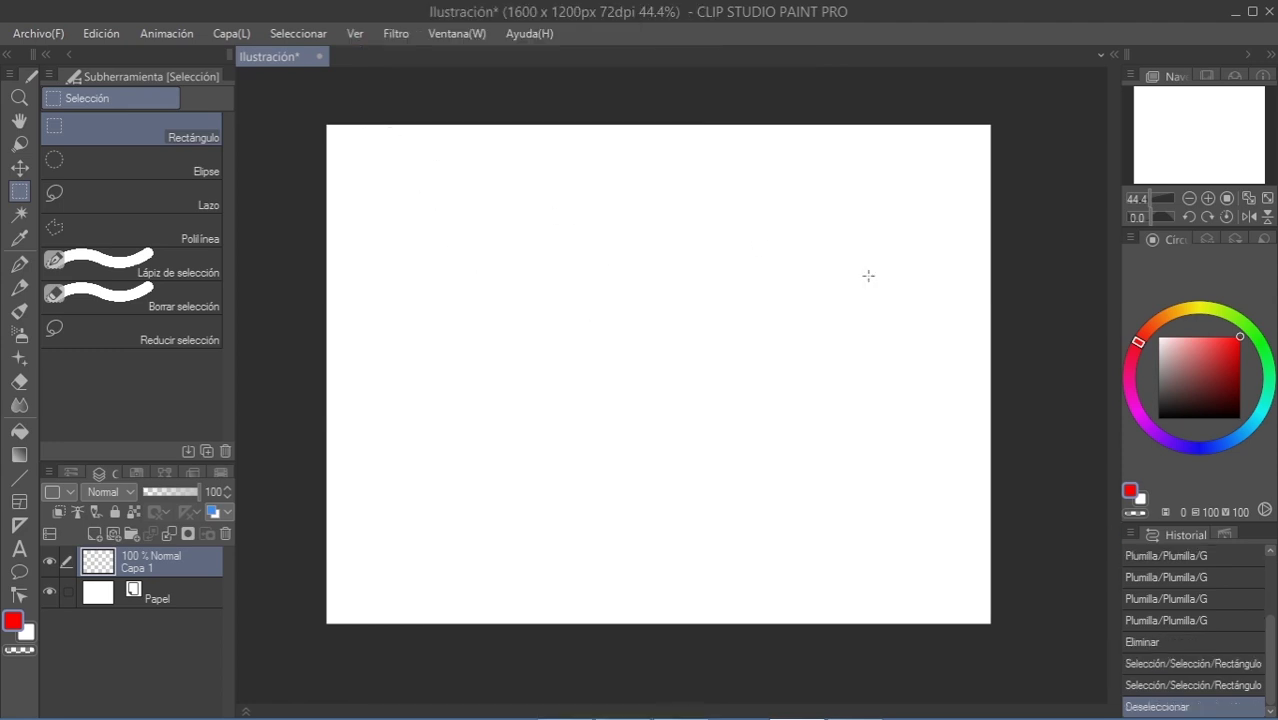
{"action": "left_click", "coordinate": [1266, 199]}
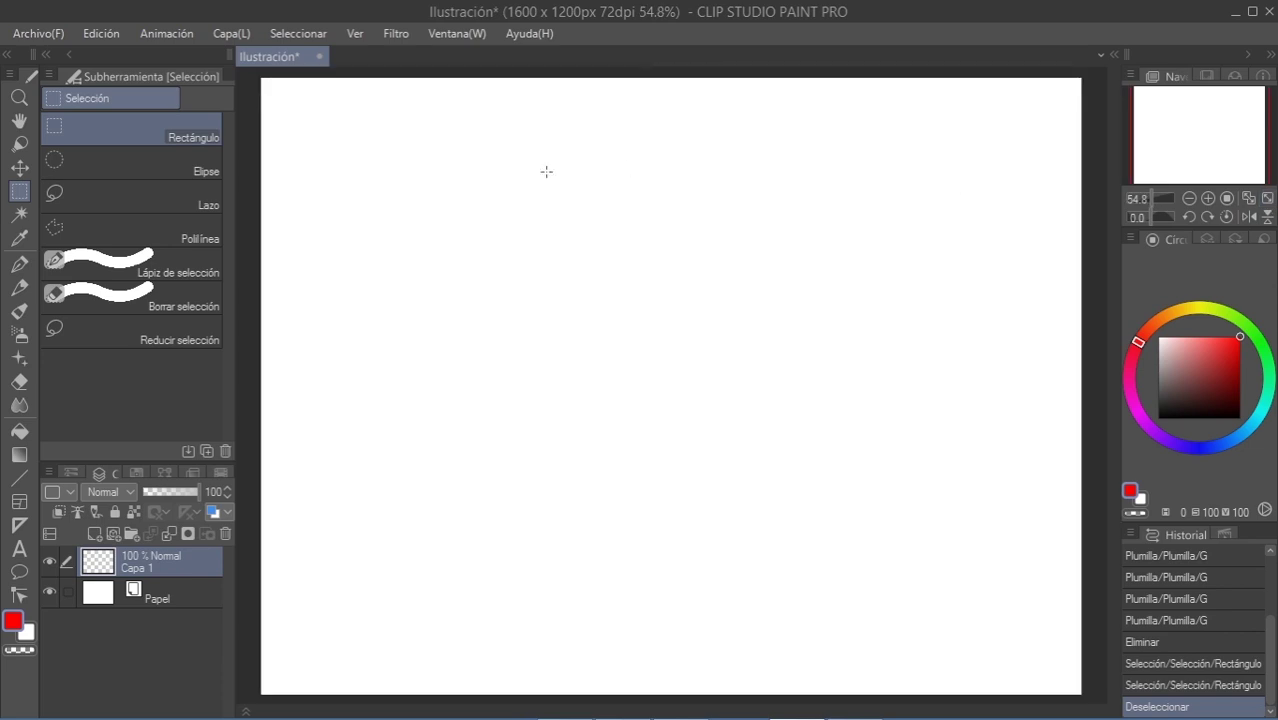
{"action": "scroll", "coordinate": [499, 145], "scroll_direction": "down", "scroll_amount": 2}
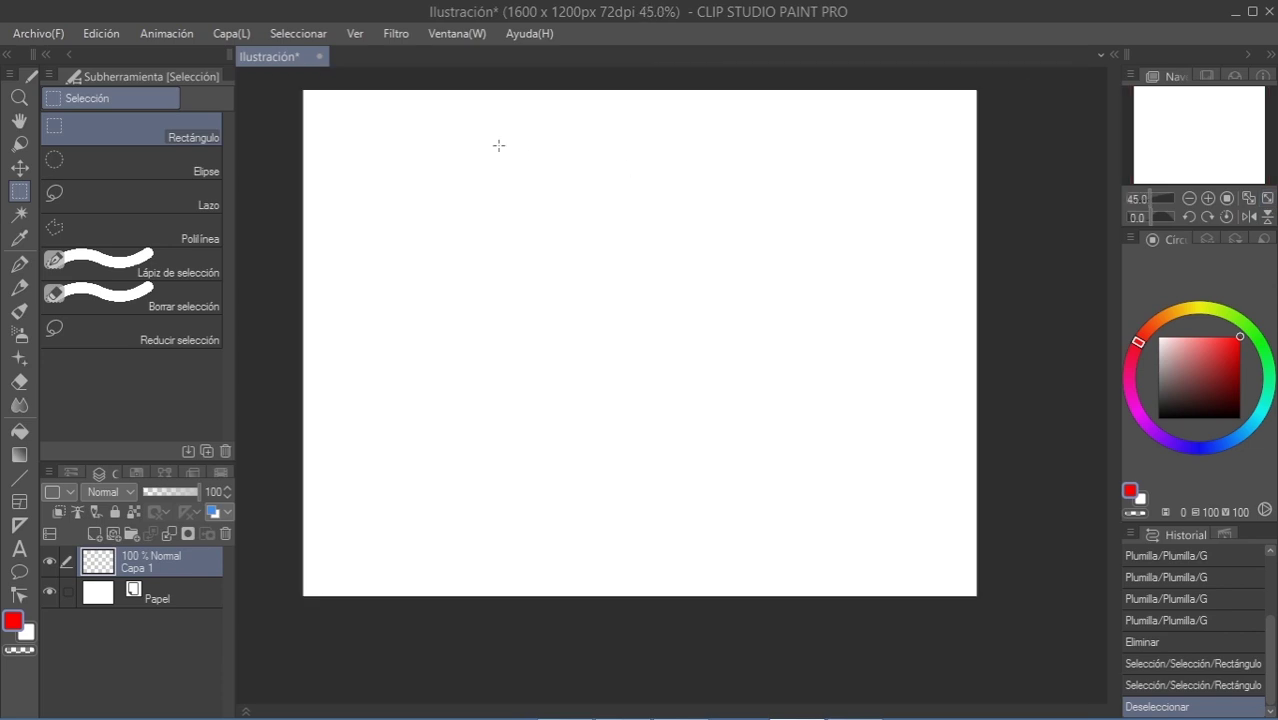
{"action": "left_click", "coordinate": [352, 33]}
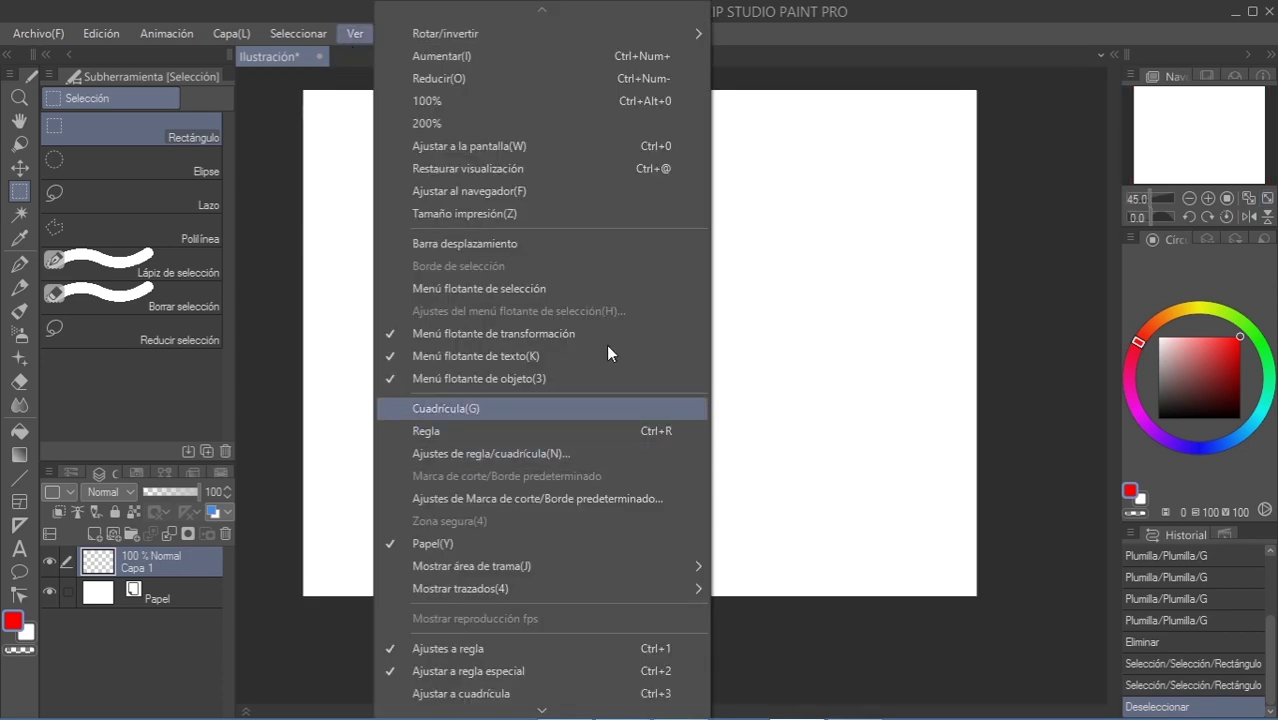
{"action": "left_click", "coordinate": [260, 122]}
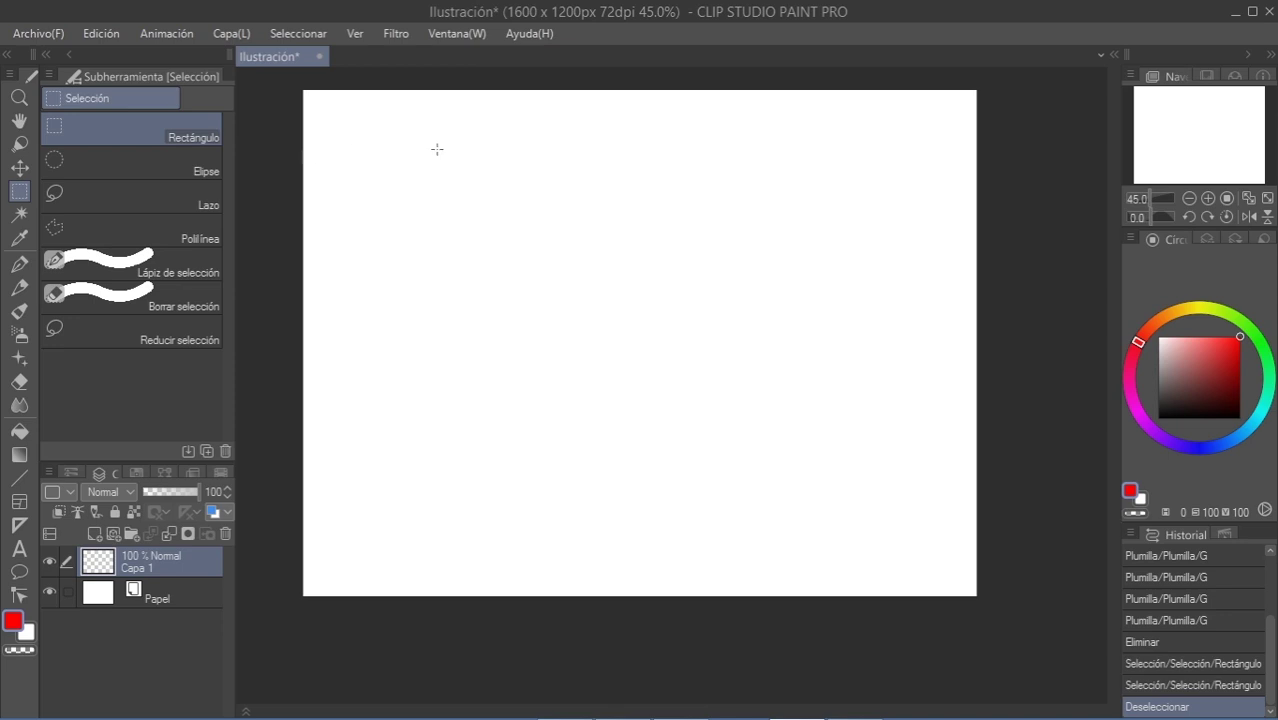
{"action": "left_click_drag", "start_coordinate": [1202, 128], "coordinate": [1201, 123]}
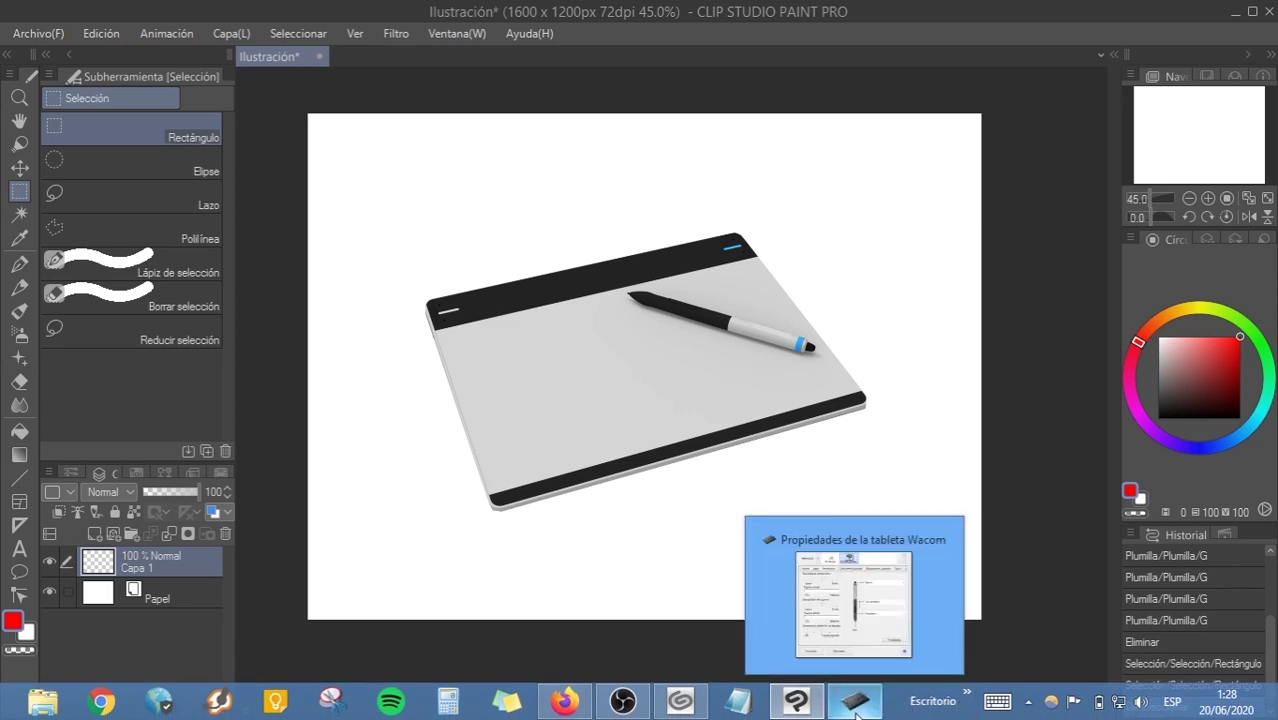
Step: Switch to the Propiedades de la tableta Wacom window
{"action": "left_click", "coordinate": [856, 712]}
{"action": "left_click_drag", "start_coordinate": [467, 120], "coordinate": [591, 100]}
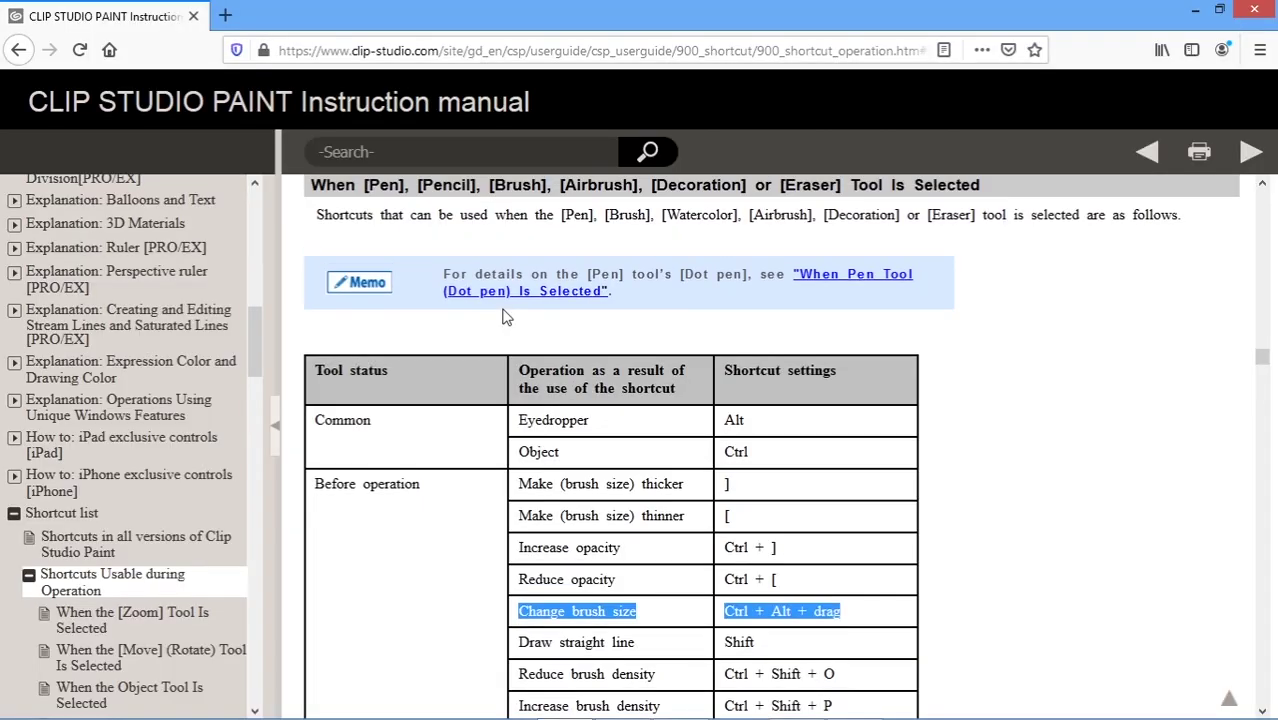
Step: In the Clip Studio Paint manual open in Firefox, examine the shortcut table for the pen, brush and eraser tools
{"action": "scroll", "coordinate": [770, 447], "scroll_direction": "down", "scroll_amount": 1}
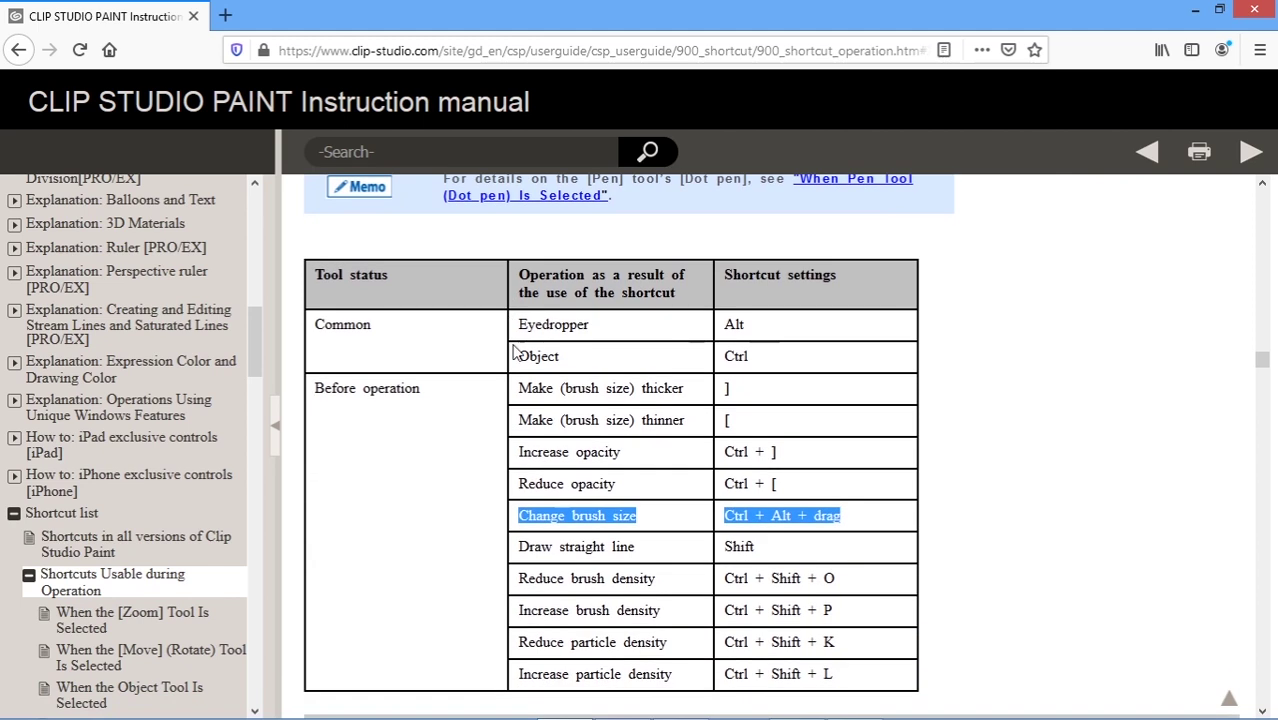
{"action": "scroll", "coordinate": [248, 379], "scroll_direction": "down", "scroll_amount": 3}
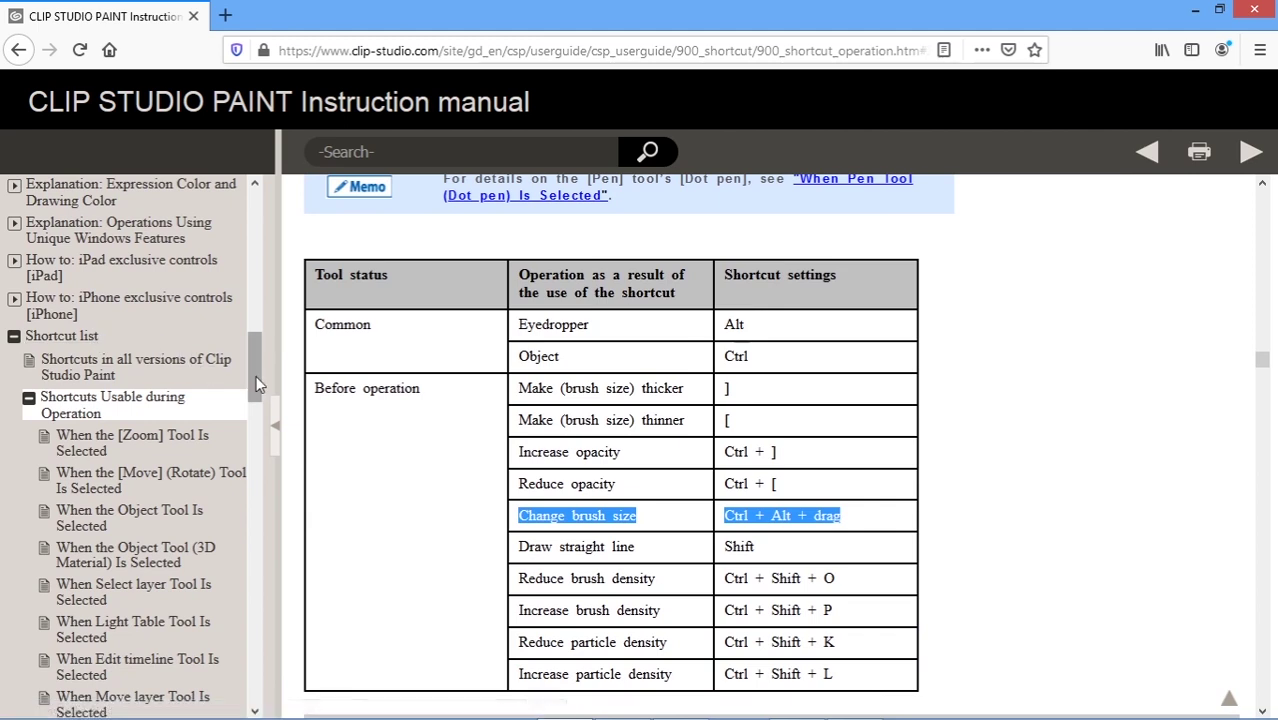
{"action": "scroll", "coordinate": [100, 340], "scroll_direction": "down", "scroll_amount": 1}
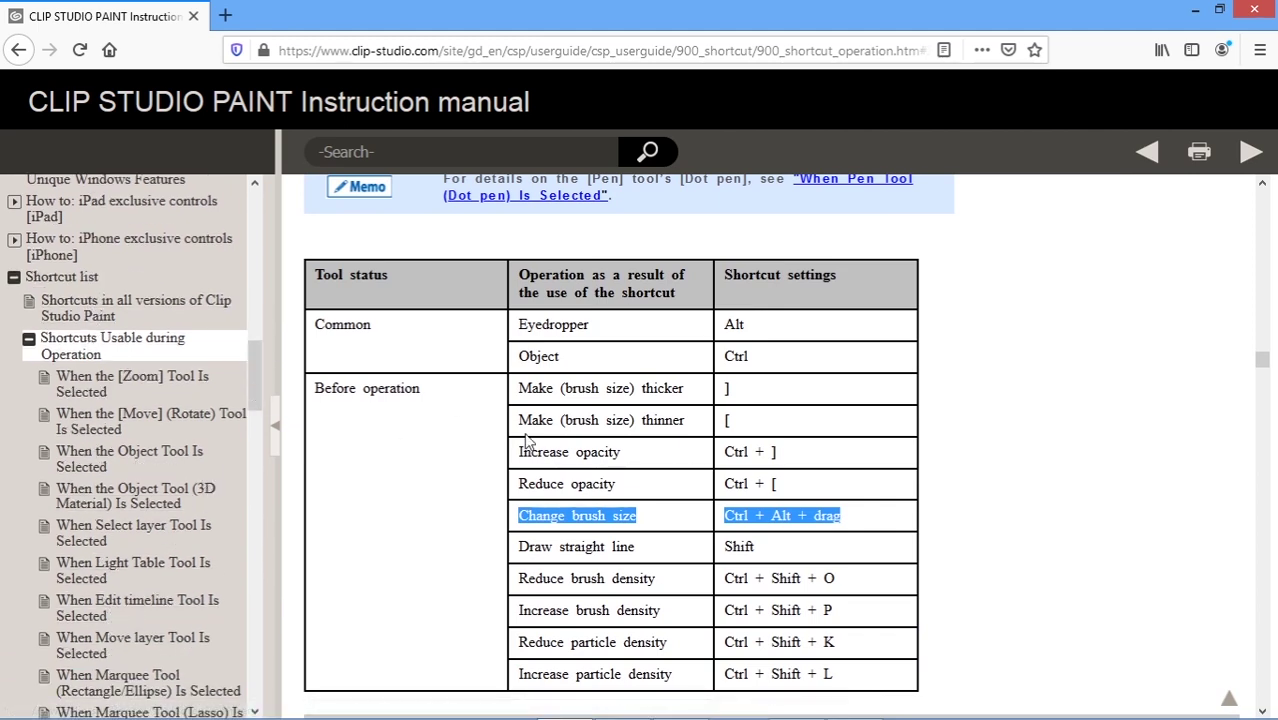
{"action": "left_click", "coordinate": [462, 453]}
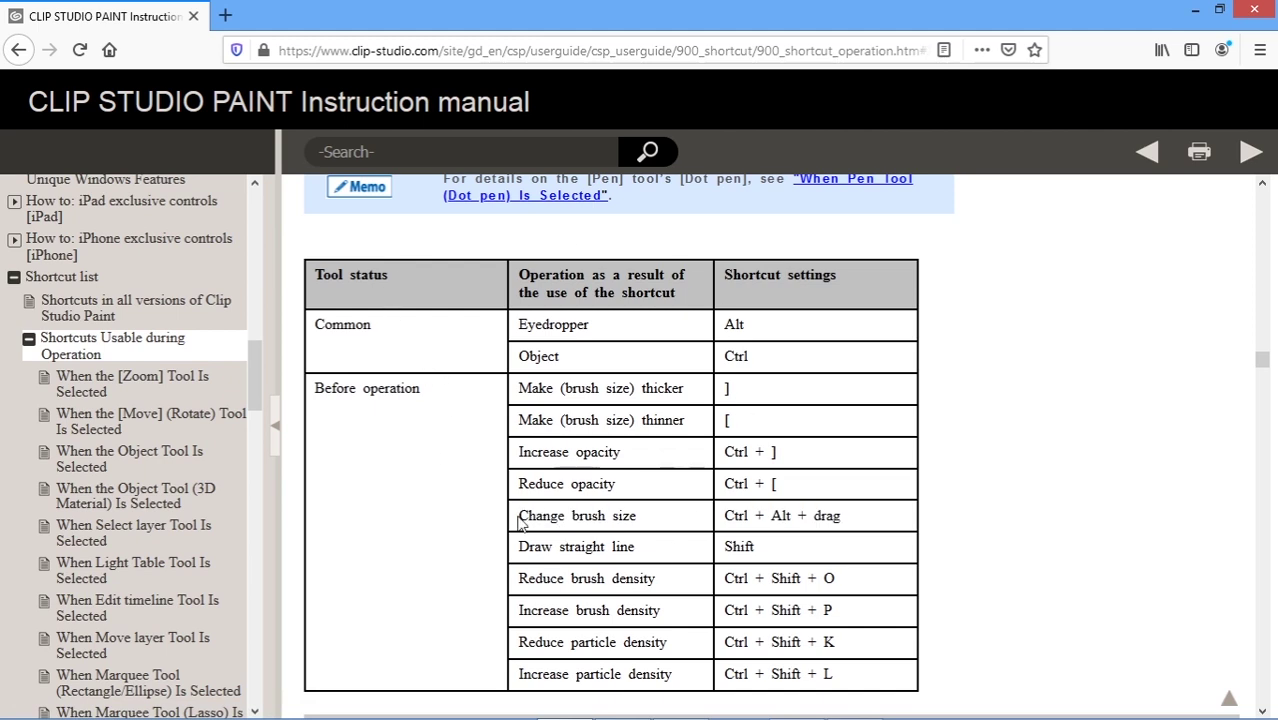
Step: Examine the Change brush size shortcut in the manual's table and switch to the Propiedades de la tableta Wacom window
{"action": "mouse_move", "coordinate": [520, 516]}
{"action": "left_mouse_down"}
{"action": "mouse_move", "coordinate": [870, 519]}
{"action": "mouse_move", "coordinate": [736, 542]}
{"action": "mouse_move", "coordinate": [503, 532]}
{"action": "left_mouse_up"}
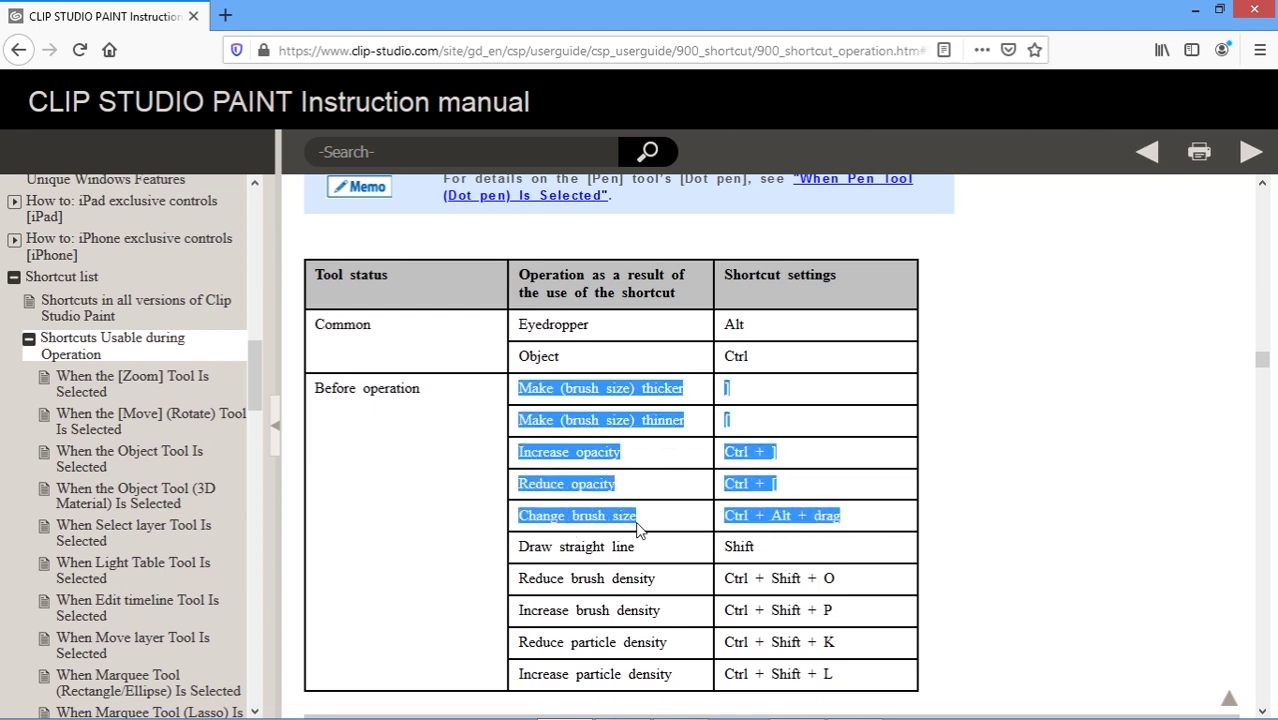
{"action": "left_click", "coordinate": [656, 520]}
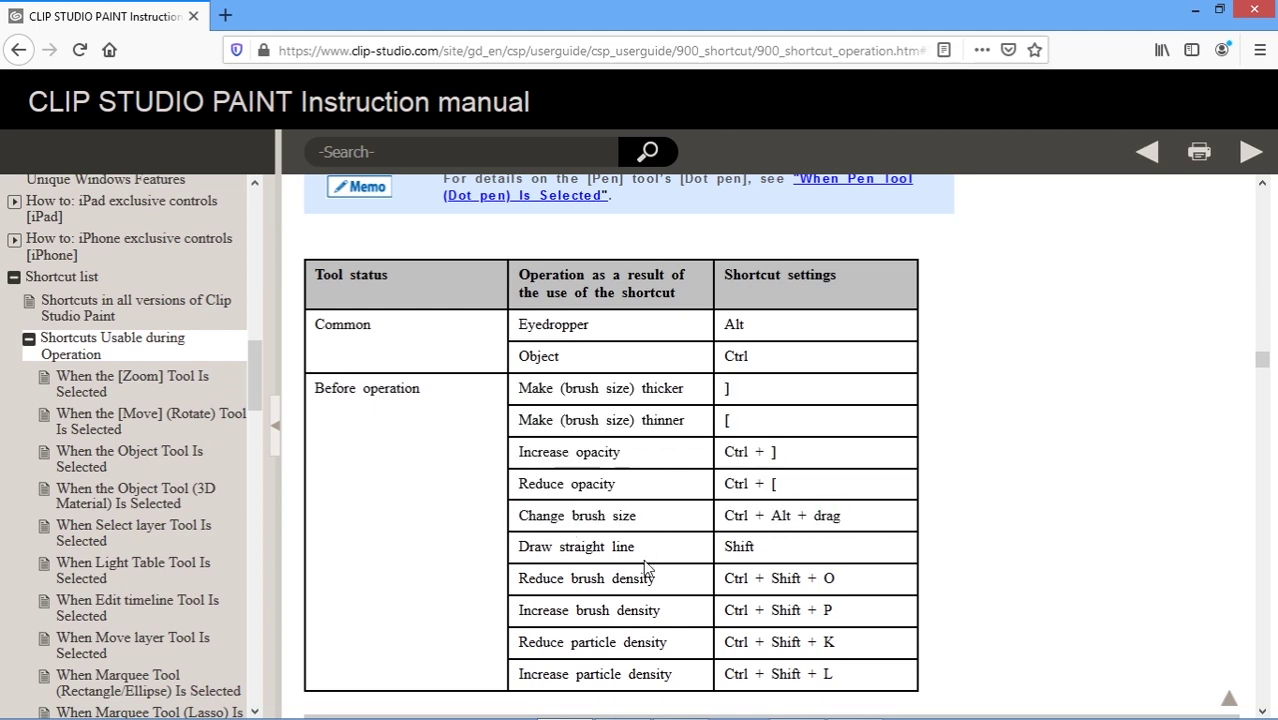
{"action": "mouse_move", "coordinate": [780, 712]}
{"action": "left_click", "coordinate": [854, 701]}
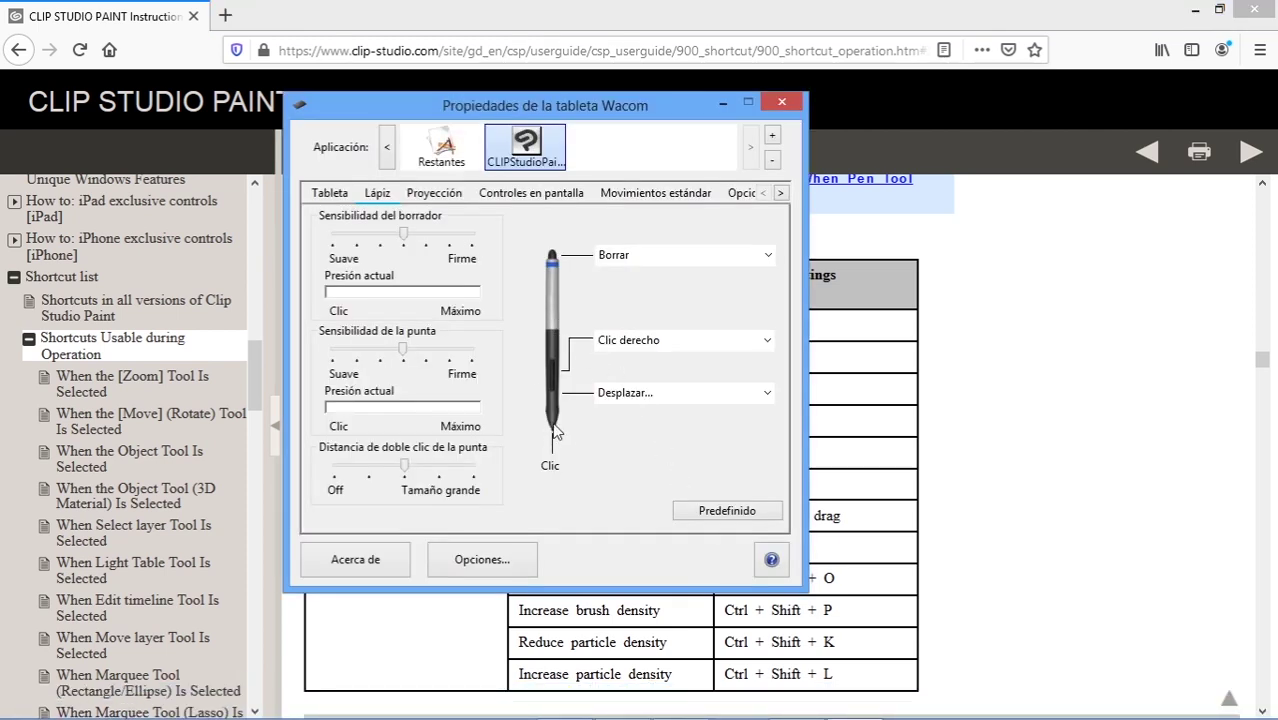
Step: Assign the pen's lower side button to a keyboard modifier combining Ctrl and Alt derecha
{"action": "left_click_drag", "start_coordinate": [592, 111], "coordinate": [428, 160]}
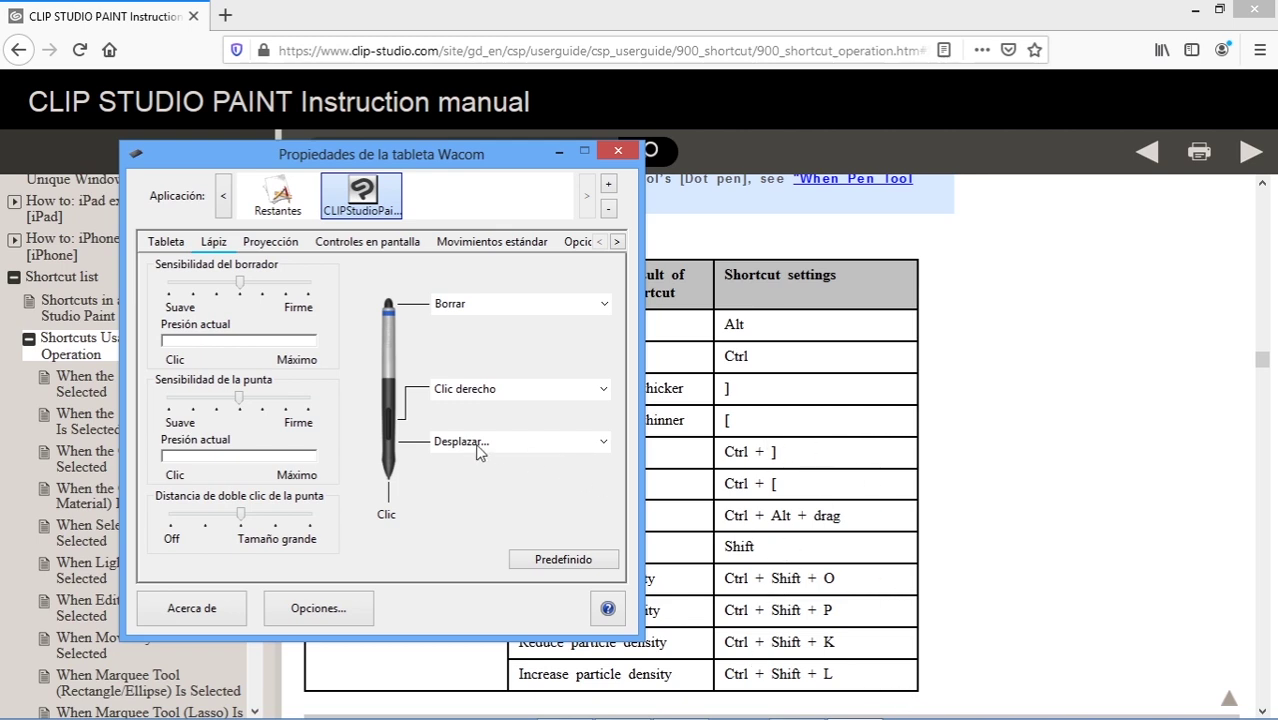
{"action": "left_click", "coordinate": [603, 449]}
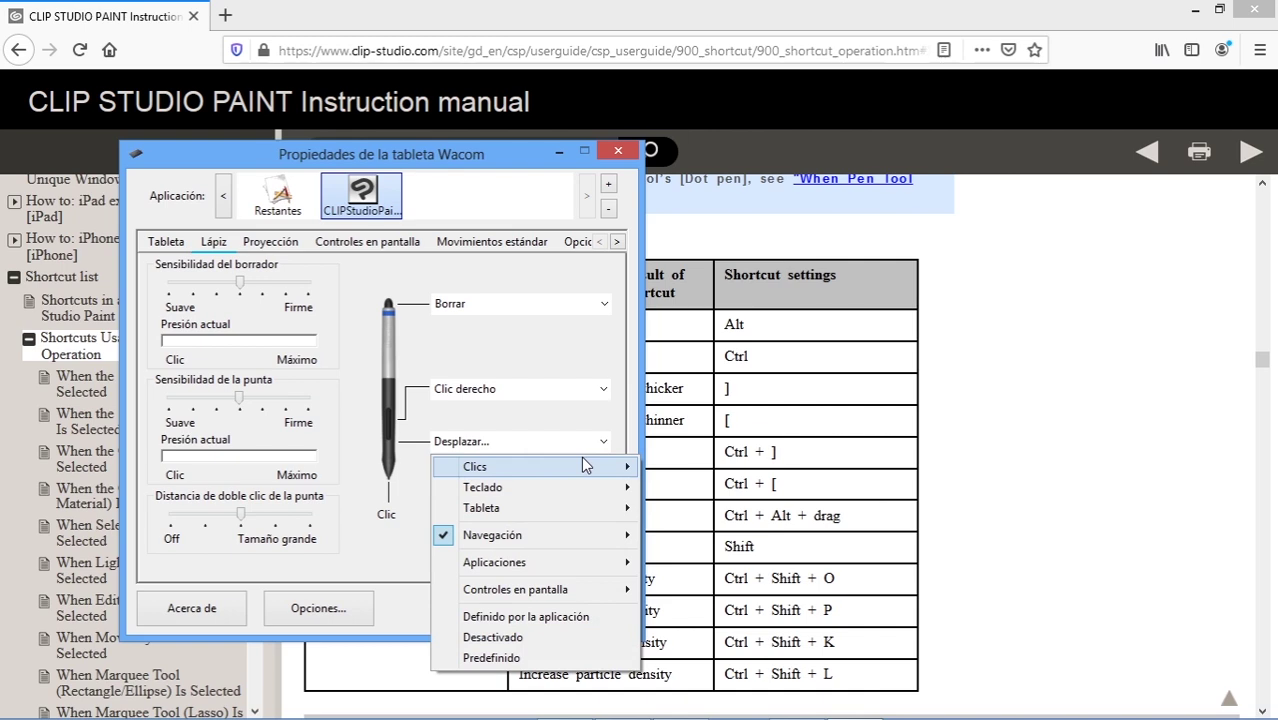
{"action": "mouse_move", "coordinate": [533, 490]}
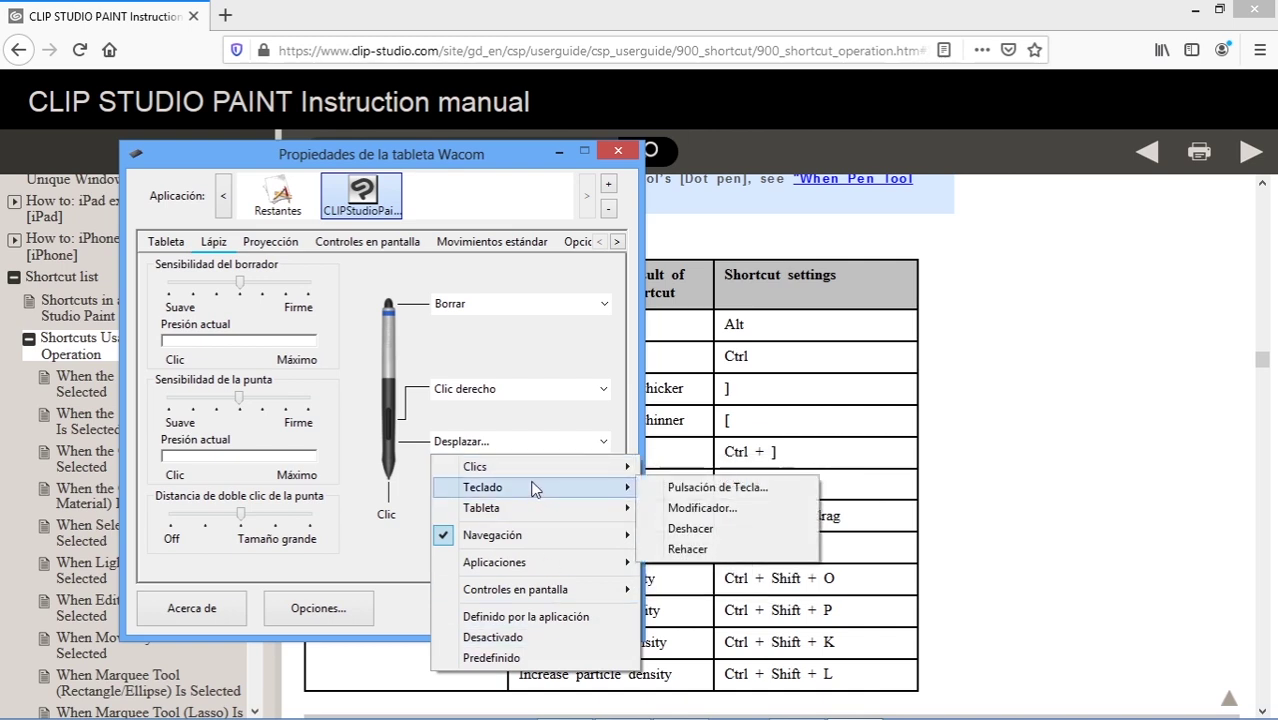
{"action": "left_click", "coordinate": [702, 508]}
{"action": "left_click", "coordinate": [274, 390]}
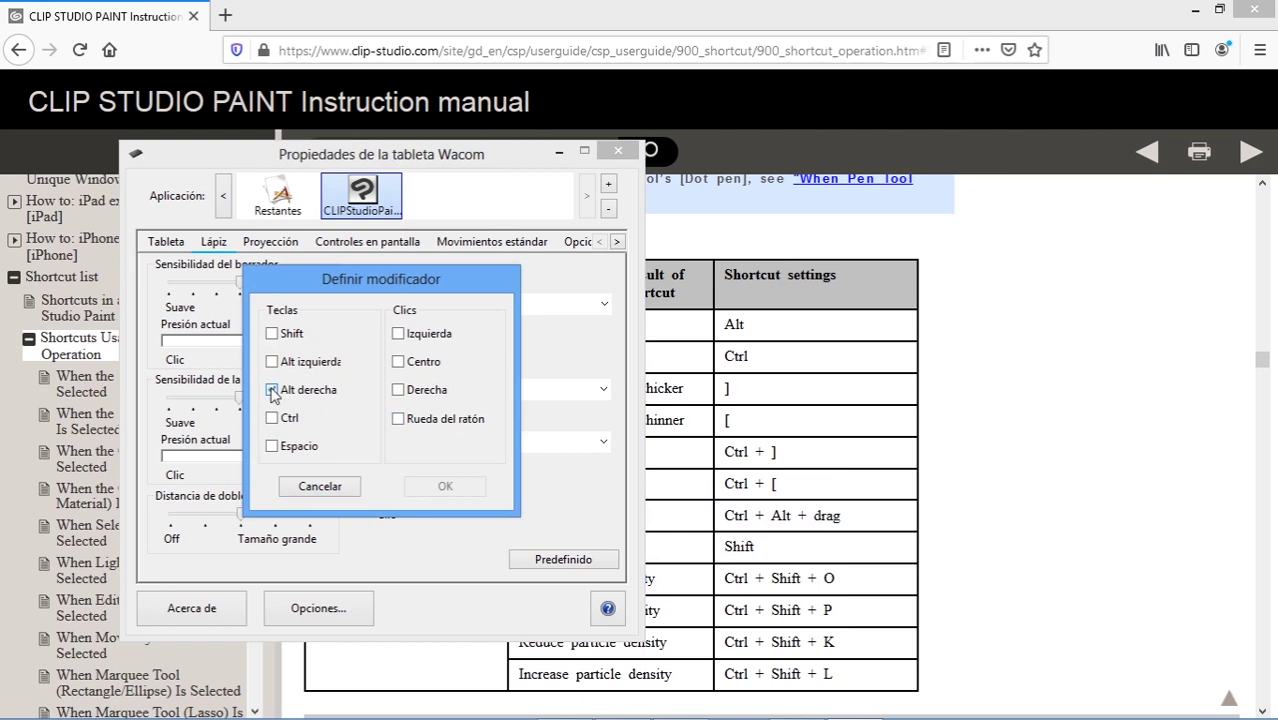
{"action": "left_click", "coordinate": [273, 419]}
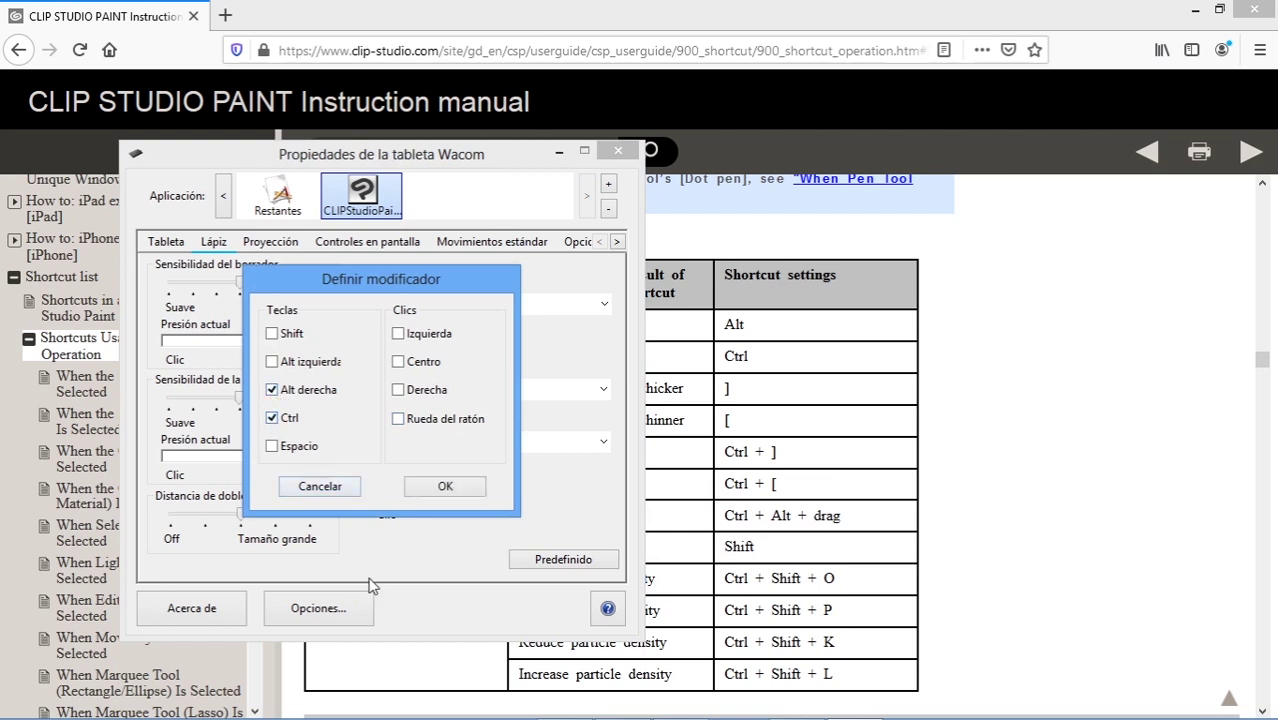
{"action": "left_click", "coordinate": [445, 486]}
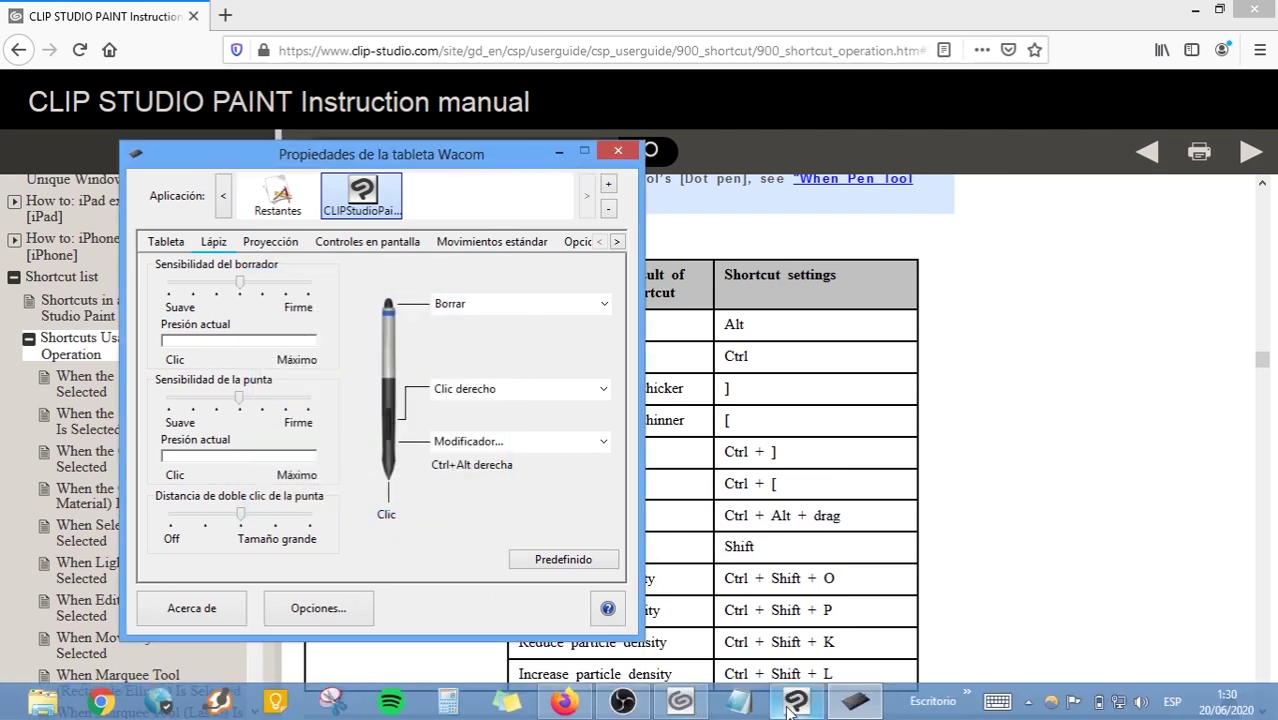
Step: Switch to Clip Studio Paint, select the Plumilla tool and clear any selection from the canvas
{"action": "left_click", "coordinate": [794, 704]}
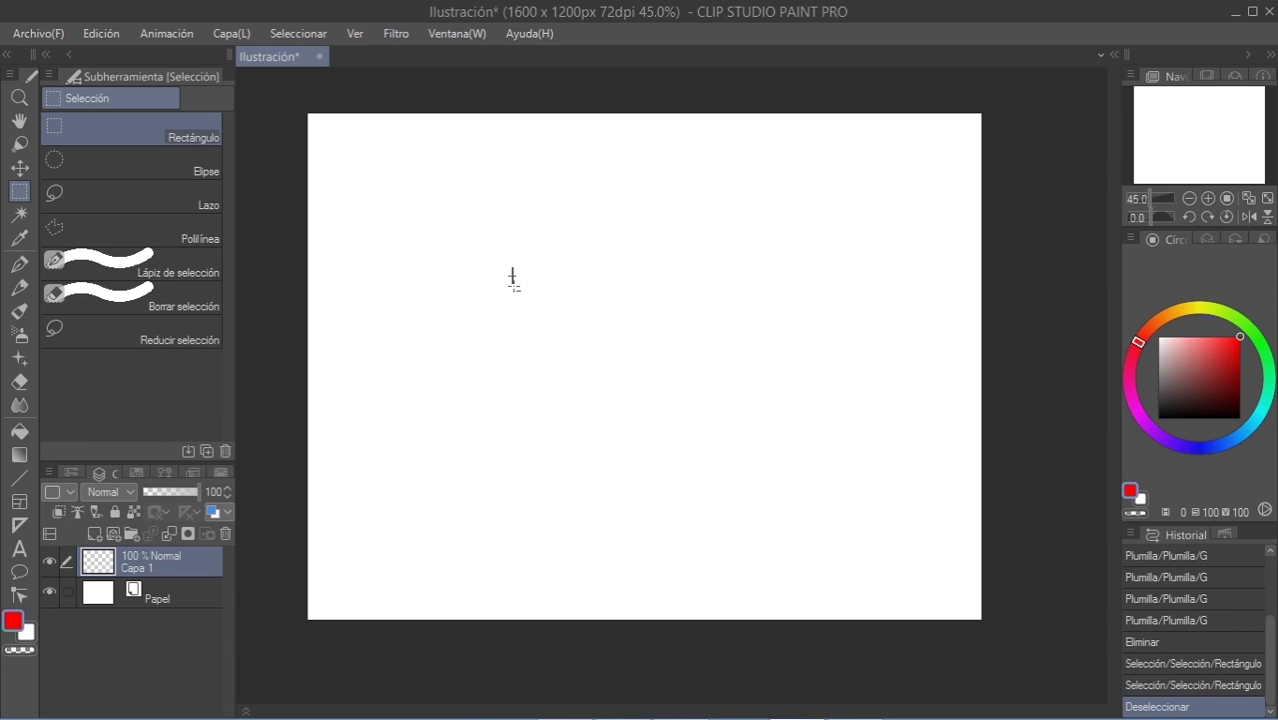
{"action": "left_click_drag", "start_coordinate": [512, 269], "coordinate": [518, 289]}
{"action": "left_click", "coordinate": [19, 263]}
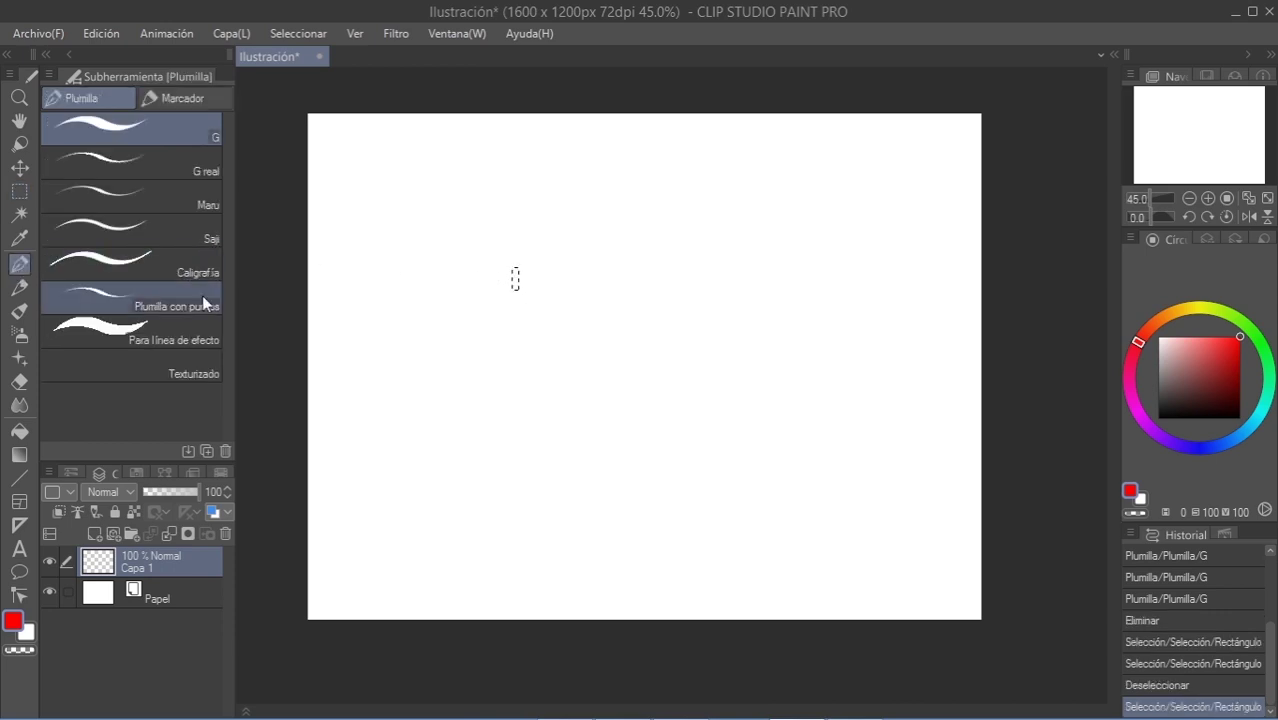
{"action": "key", "text": "ctrl+d"}
Step: Draw red G pen strokes of different thicknesses on the canvas, resizing the brush between them with the pen-button modifier
{"action": "mouse_move", "coordinate": [515, 212]}
{"action": "left_mouse_down"}
{"action": "mouse_move", "coordinate": [496, 232]}
{"action": "mouse_move", "coordinate": [510, 265]}
{"action": "left_mouse_up"}
{"action": "left_click_drag", "start_coordinate": [527, 314], "coordinate": [494, 268]}
{"action": "mouse_move", "coordinate": [380, 327]}
{"action": "left_mouse_down"}
{"action": "mouse_move", "coordinate": [494, 240]}
{"action": "mouse_move", "coordinate": [727, 236]}
{"action": "left_mouse_up"}
{"action": "left_click_drag", "start_coordinate": [604, 316], "coordinate": [502, 359]}
{"action": "left_click_drag", "start_coordinate": [395, 488], "coordinate": [856, 350]}
{"action": "left_click_drag", "start_coordinate": [591, 334], "coordinate": [593, 332]}
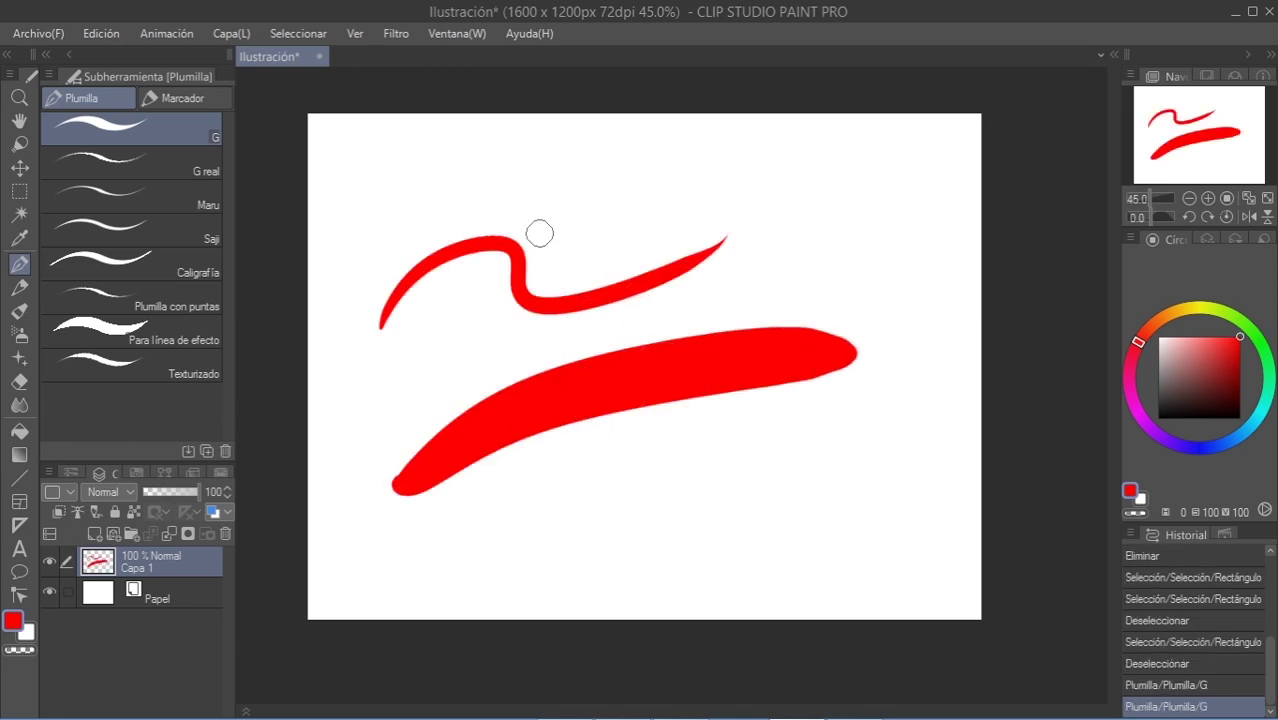
{"action": "left_click_drag", "start_coordinate": [538, 235], "coordinate": [784, 297]}
{"action": "left_click_drag", "start_coordinate": [713, 190], "coordinate": [642, 420]}
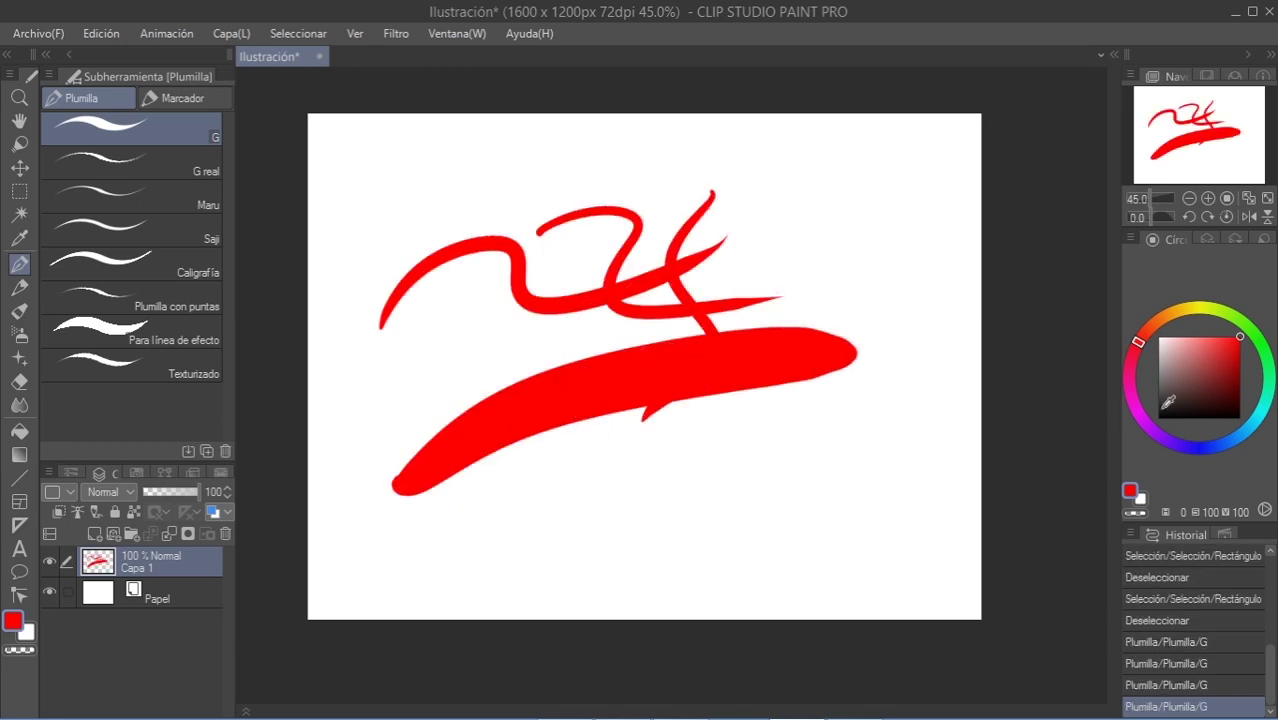
Step: Set the colour to green with hue 157 and paint thick strokes over the red ones, sampling red and green from the canvas
{"action": "left_click", "coordinate": [1268, 393]}
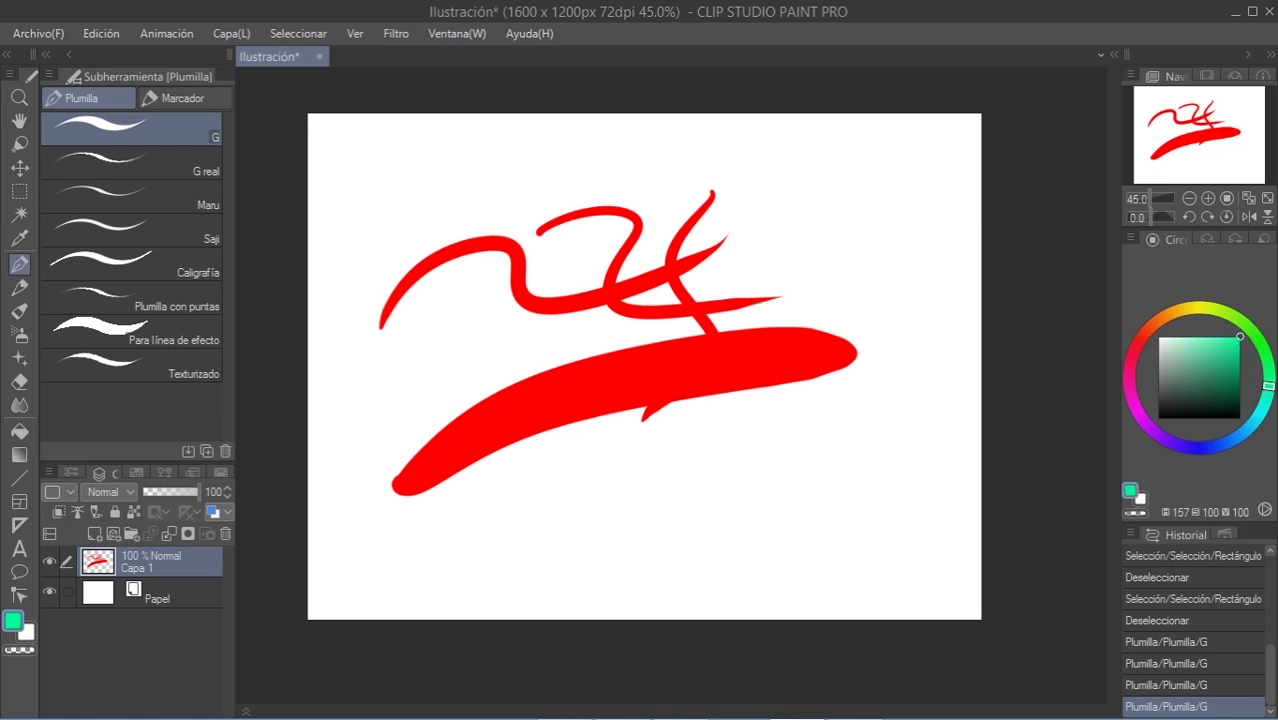
{"action": "mouse_move", "coordinate": [400, 226]}
{"action": "left_mouse_down"}
{"action": "mouse_move", "coordinate": [585, 198]}
{"action": "mouse_move", "coordinate": [828, 205]}
{"action": "mouse_move", "coordinate": [748, 157]}
{"action": "mouse_move", "coordinate": [478, 155]}
{"action": "left_mouse_up"}
{"action": "left_click", "coordinate": [568, 365], "text": "alt"}
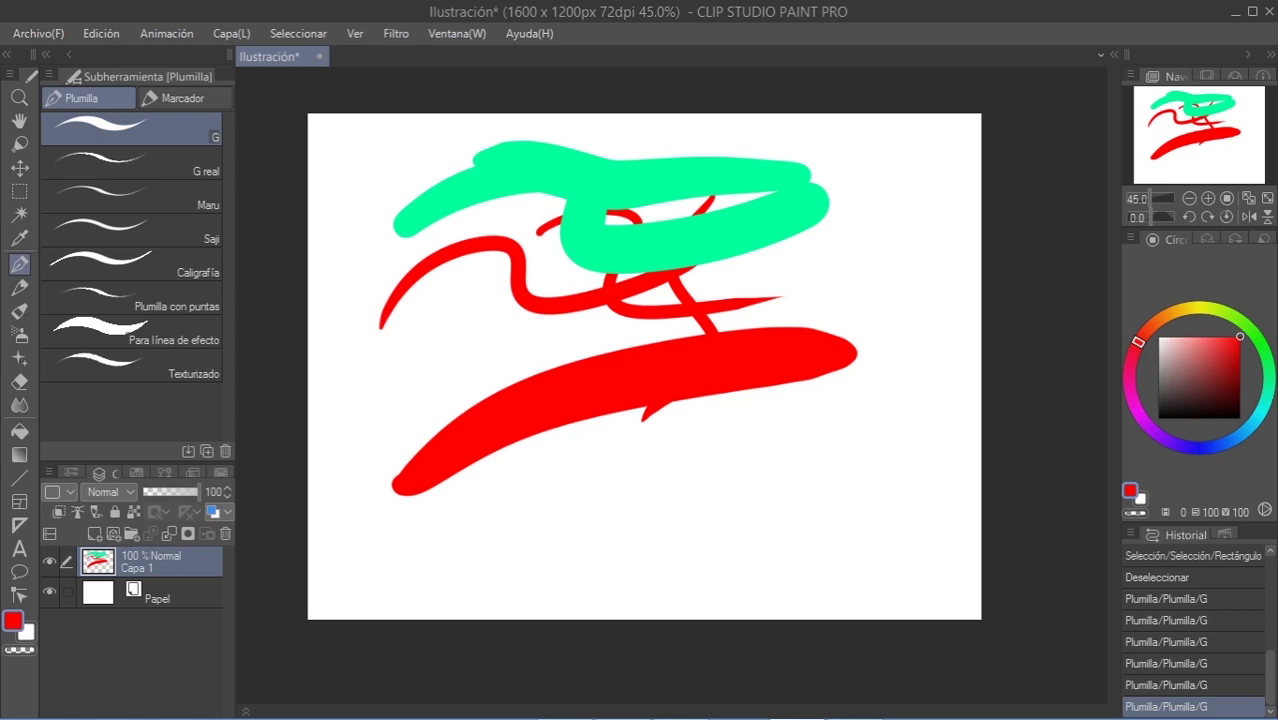
{"action": "left_click", "coordinate": [605, 168], "text": "alt"}
{"action": "left_click", "coordinate": [556, 384], "text": "alt"}
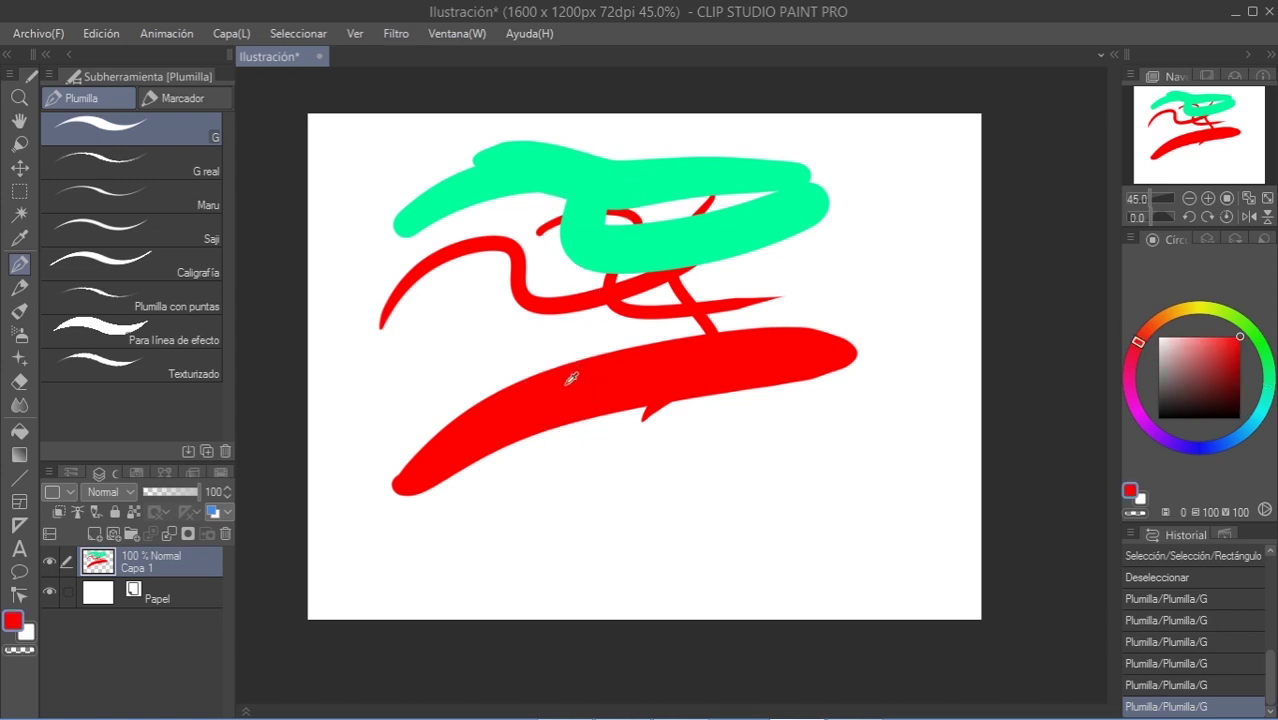
{"action": "left_click", "coordinate": [596, 262], "text": "alt"}
{"action": "mouse_move", "coordinate": [595, 250]}
{"action": "left_mouse_down"}
{"action": "mouse_move", "coordinate": [625, 334]}
{"action": "mouse_move", "coordinate": [660, 388]}
{"action": "mouse_move", "coordinate": [662, 337]}
{"action": "mouse_move", "coordinate": [612, 232]}
{"action": "mouse_move", "coordinate": [700, 335]}
{"action": "left_mouse_up"}
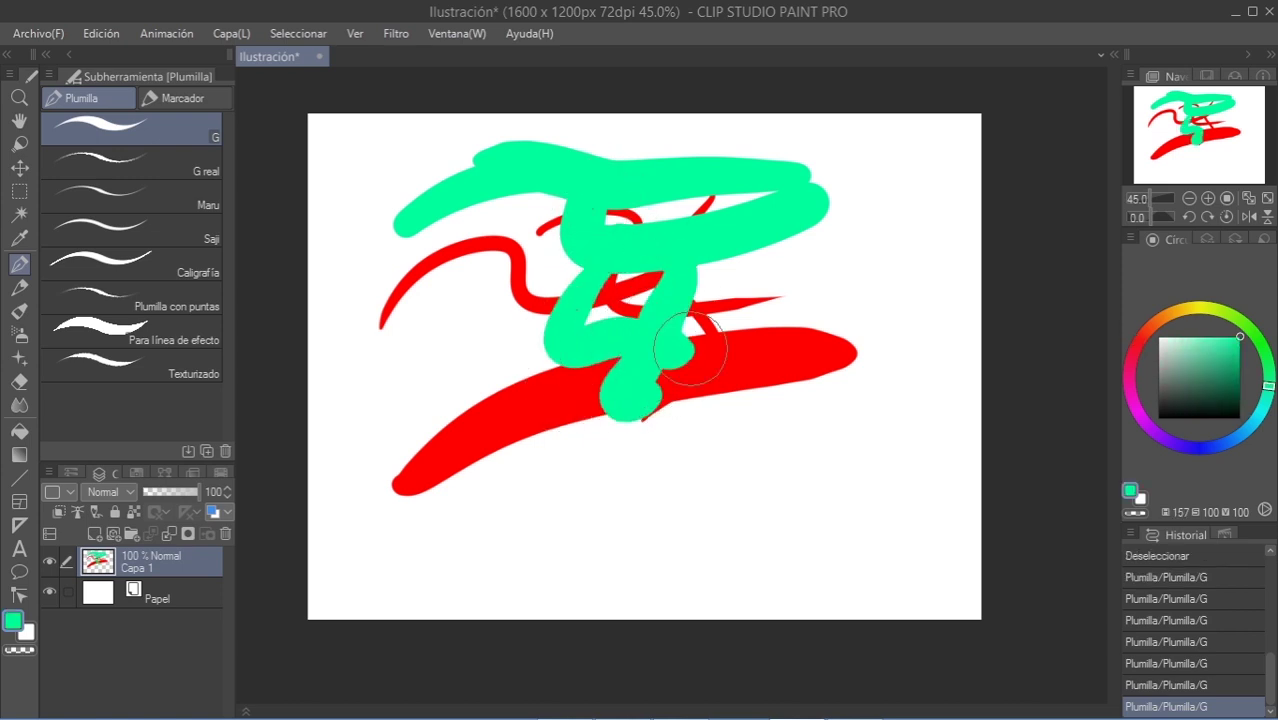
{"action": "mouse_move", "coordinate": [505, 410]}
{"action": "left_mouse_down"}
{"action": "mouse_move", "coordinate": [745, 365]}
{"action": "mouse_move", "coordinate": [810, 368]}
{"action": "left_mouse_up"}
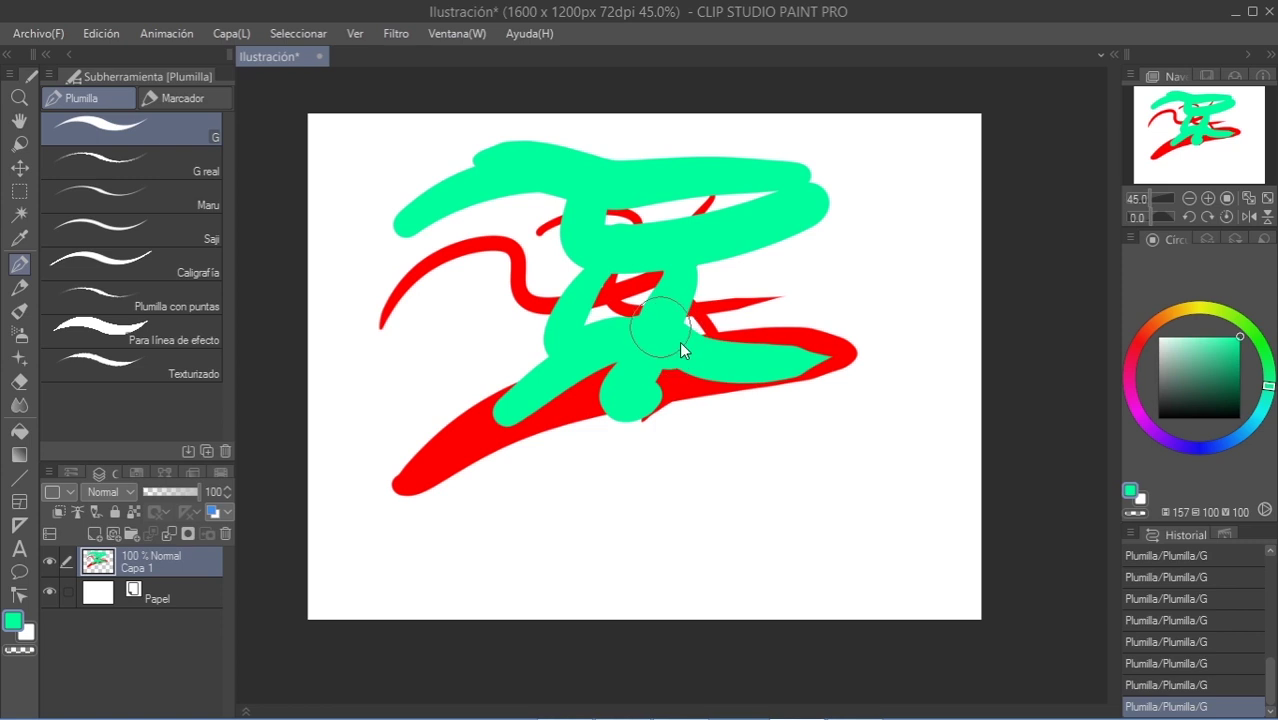
Step: Sample red from the thick stroke and draw thinner lines across the canvas with smaller brush sizes
{"action": "left_click", "coordinate": [437, 440], "text": "alt"}
{"action": "mouse_move", "coordinate": [345, 447]}
{"action": "left_mouse_down"}
{"action": "mouse_move", "coordinate": [615, 335]}
{"action": "mouse_move", "coordinate": [935, 268]}
{"action": "left_mouse_up"}
{"action": "mouse_move", "coordinate": [835, 258]}
{"action": "left_mouse_down"}
{"action": "mouse_move", "coordinate": [790, 300]}
{"action": "mouse_move", "coordinate": [705, 320]}
{"action": "left_mouse_up"}
{"action": "left_click_drag", "start_coordinate": [565, 422], "coordinate": [550, 578]}
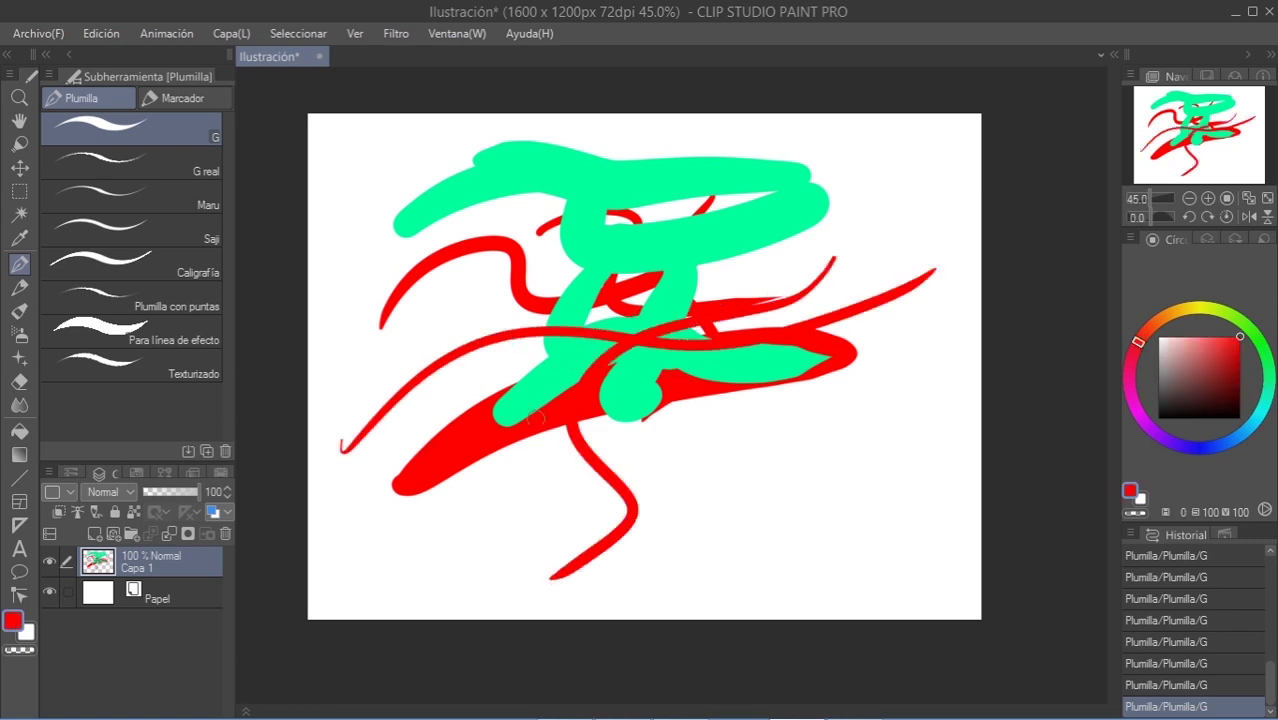
{"action": "left_click_drag", "start_coordinate": [600, 401], "coordinate": [764, 406]}
{"action": "left_click_drag", "start_coordinate": [480, 465], "coordinate": [605, 185]}
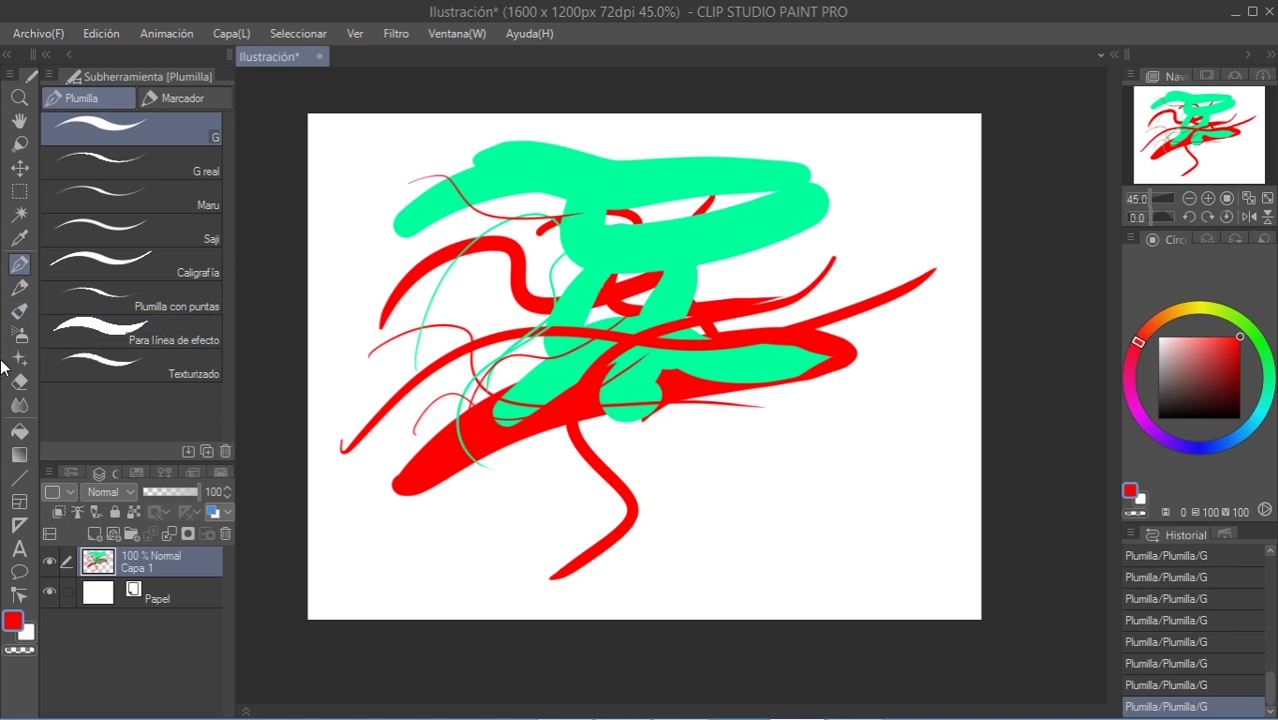
Step: Switch to the Pincel tool, try out Témpera and choose the Pintura al óleo sub tool
{"action": "left_click", "coordinate": [20, 313]}
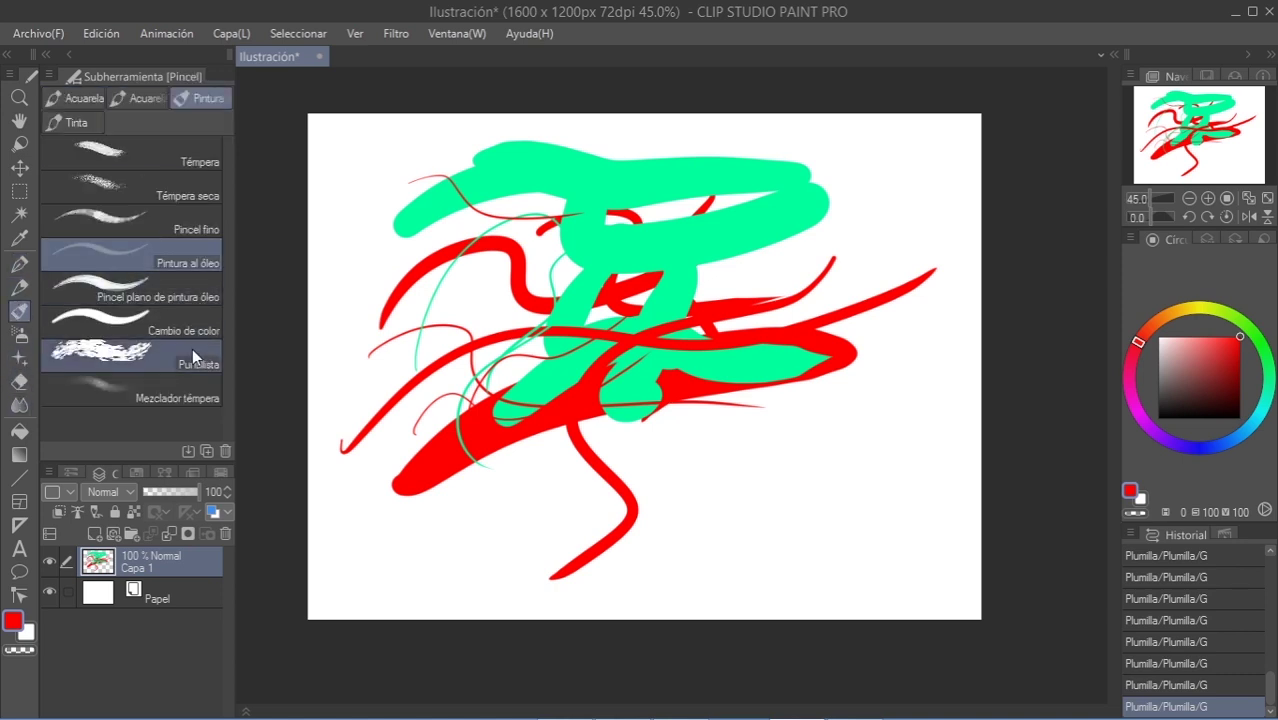
{"action": "left_click", "coordinate": [159, 182]}
{"action": "left_click", "coordinate": [153, 151]}
{"action": "left_click", "coordinate": [164, 261]}
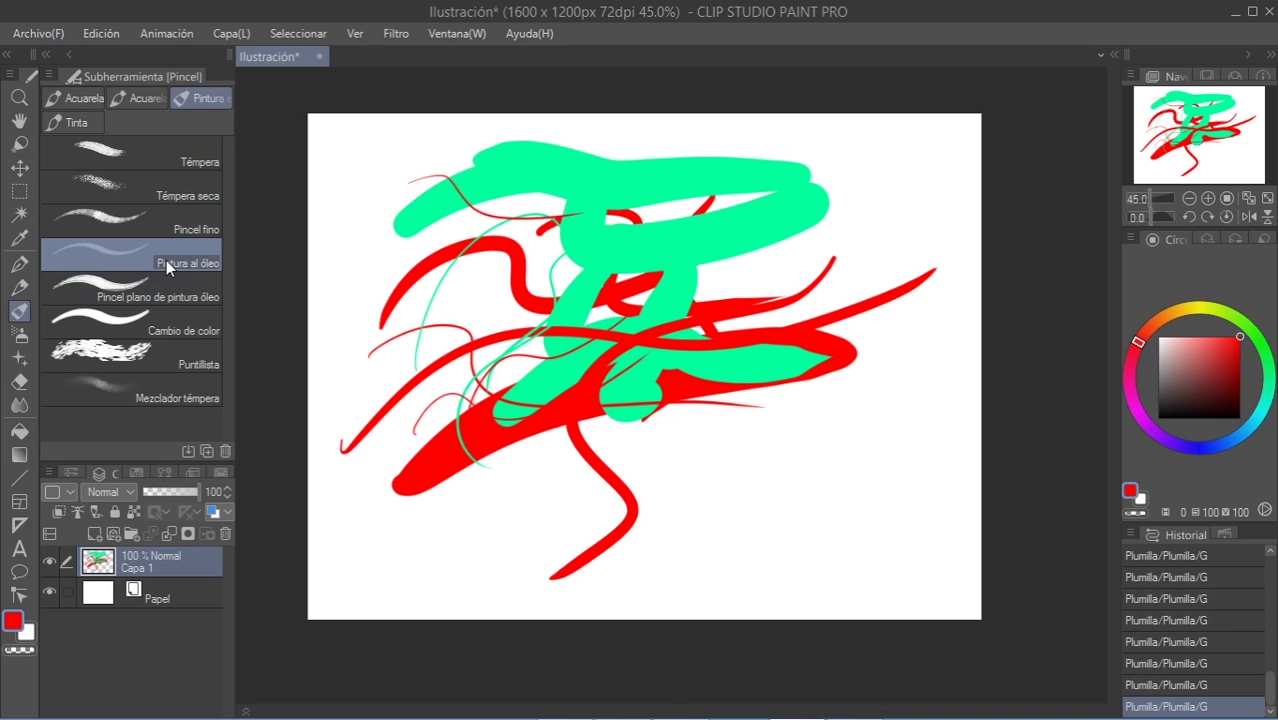
{"action": "left_click", "coordinate": [180, 163]}
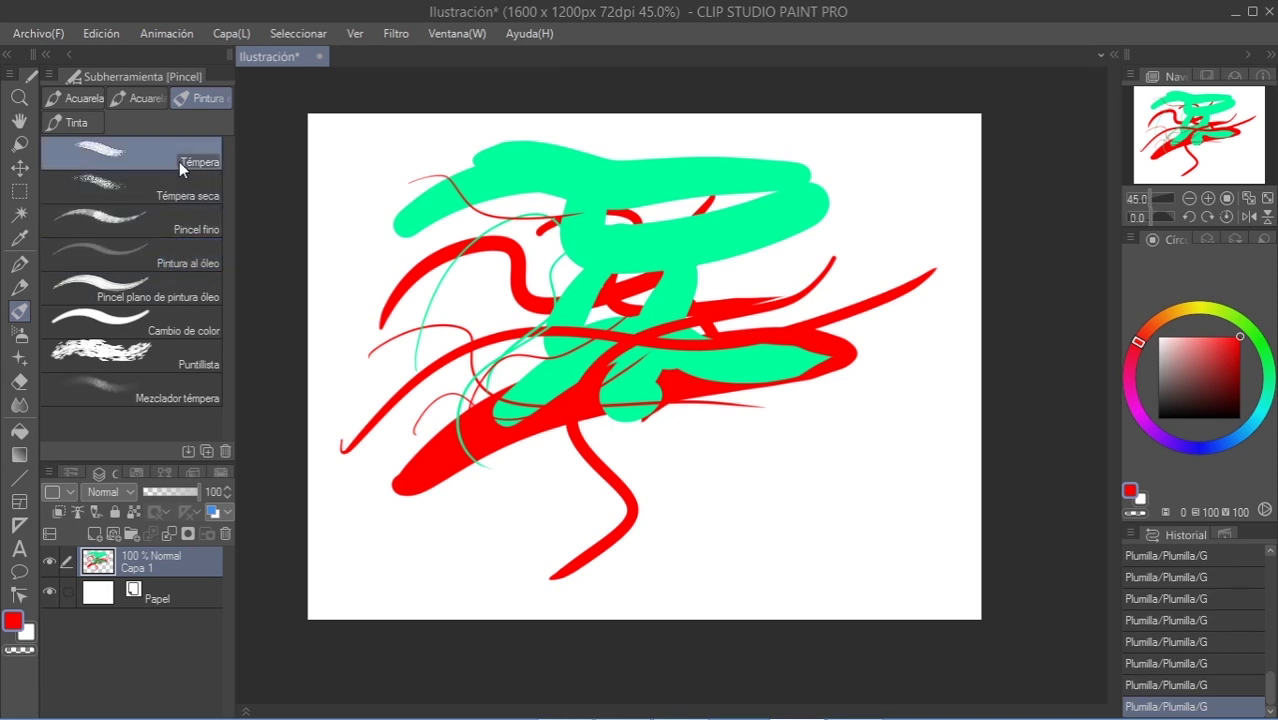
{"action": "left_click", "coordinate": [178, 263]}
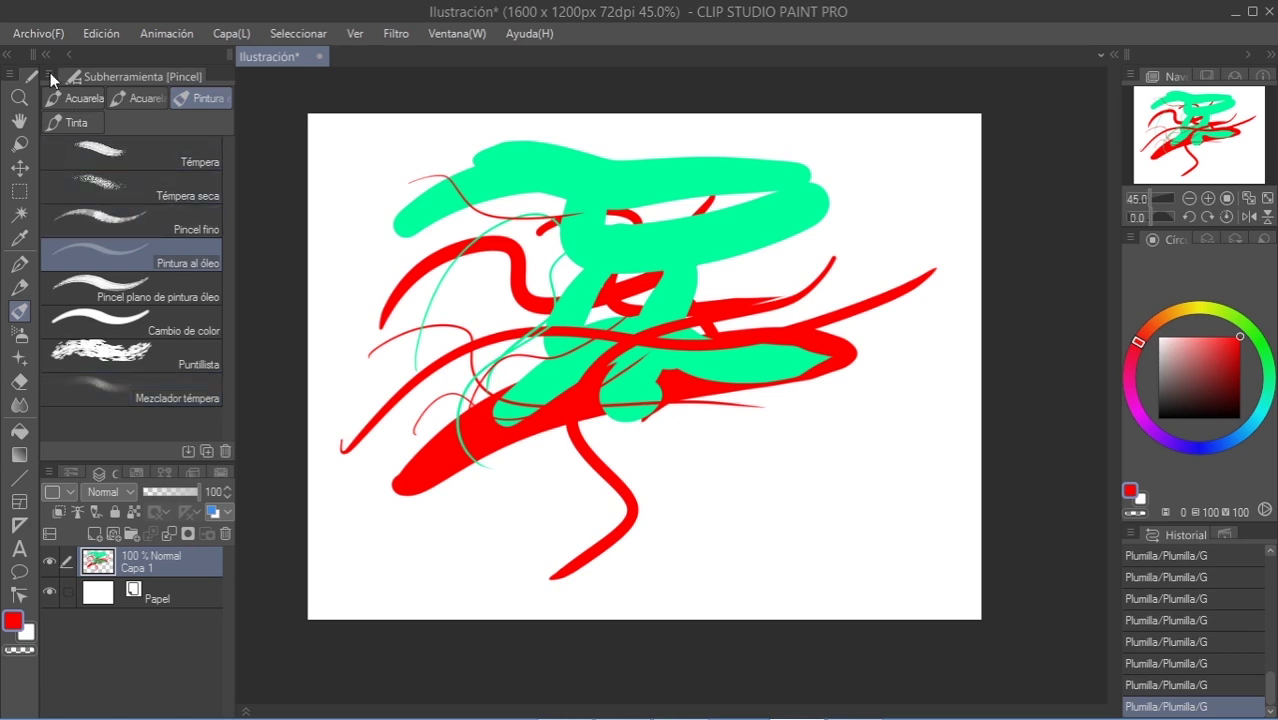
Step: Open the shortcut settings and set the Área de configuración to Herramienta
{"action": "left_click", "coordinate": [35, 38]}
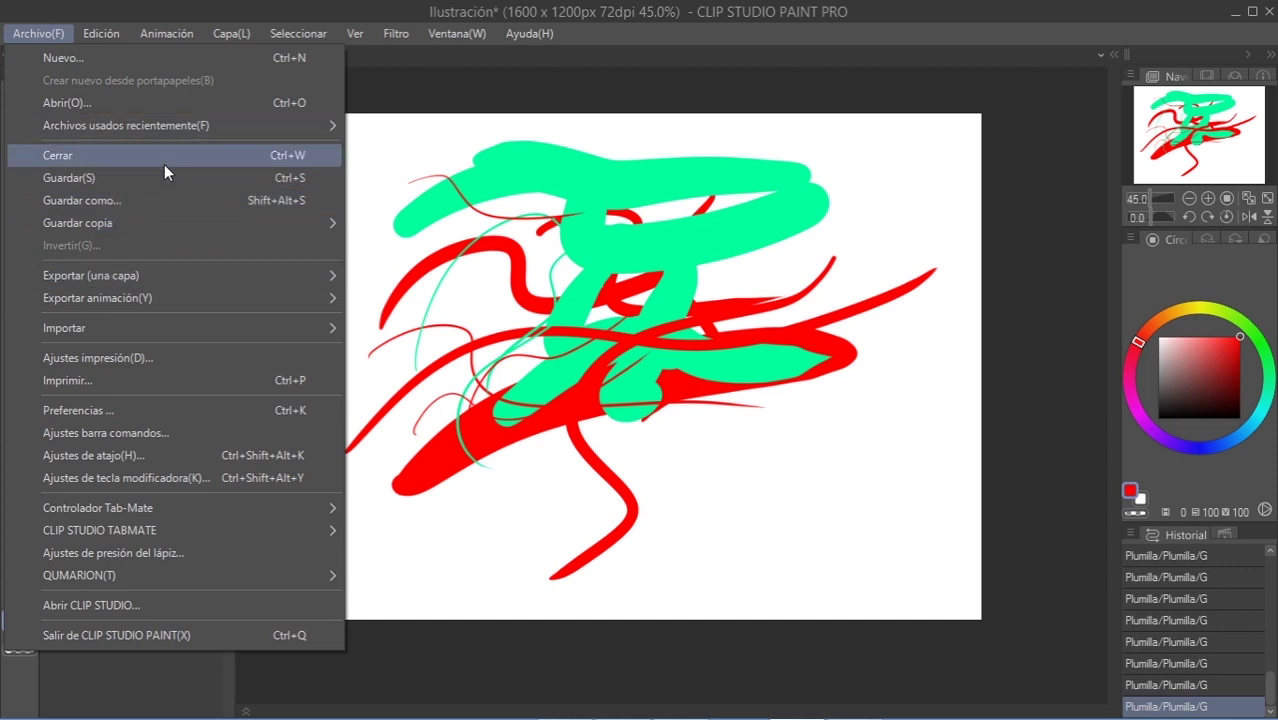
{"action": "left_click", "coordinate": [94, 457]}
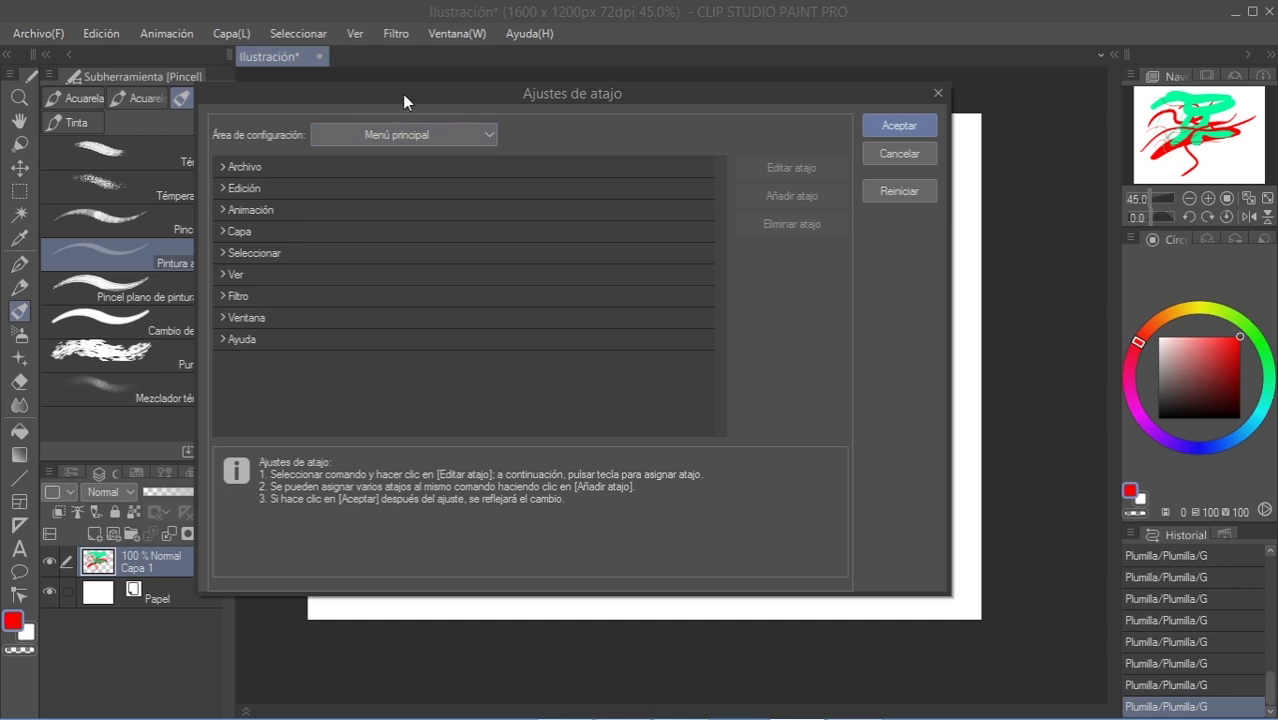
{"action": "left_click", "coordinate": [438, 148]}
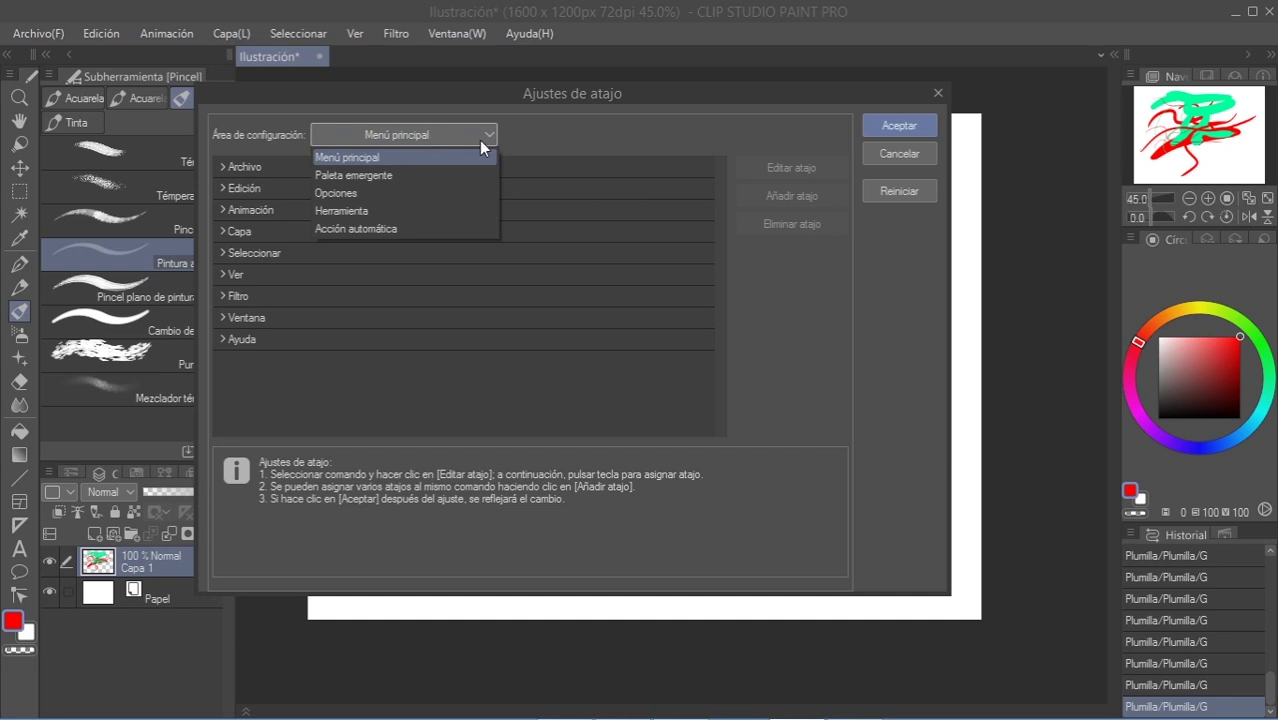
{"action": "left_click", "coordinate": [393, 213]}
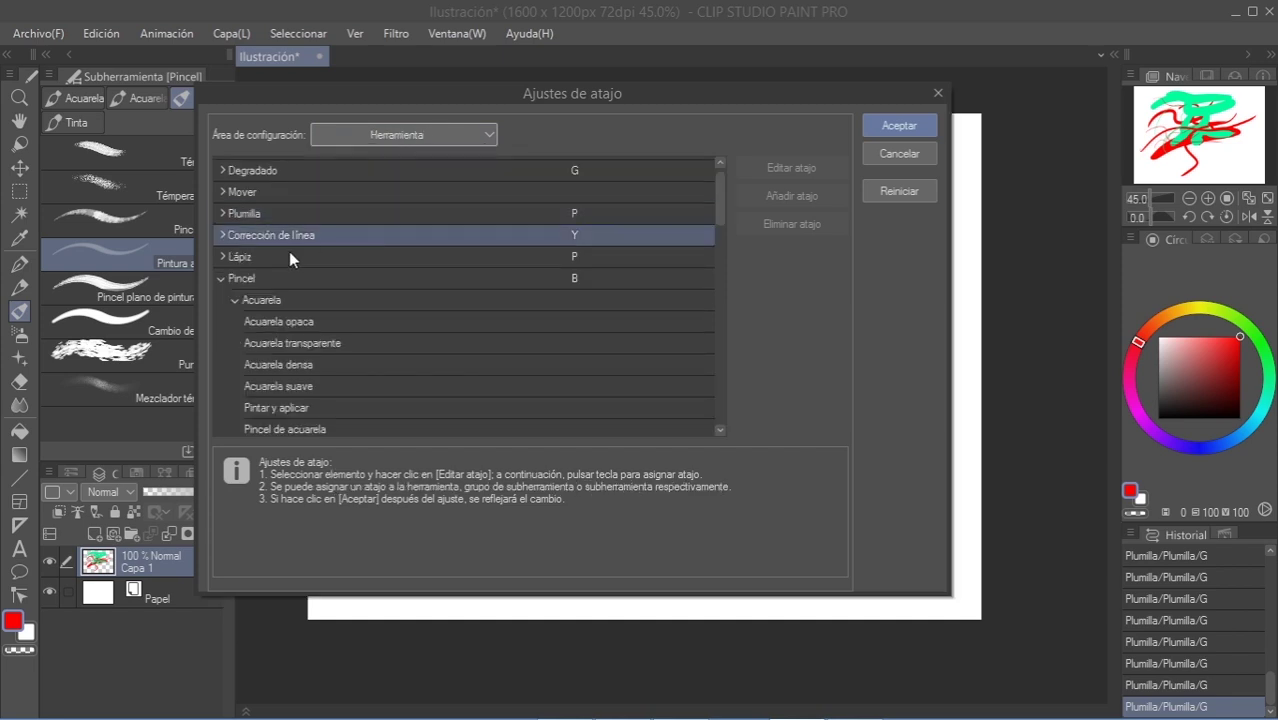
Step: Assign the shortcut Q to Pintura al óleo, within the Pintura espesa group of the Pincel tool
{"action": "left_click", "coordinate": [221, 279]}
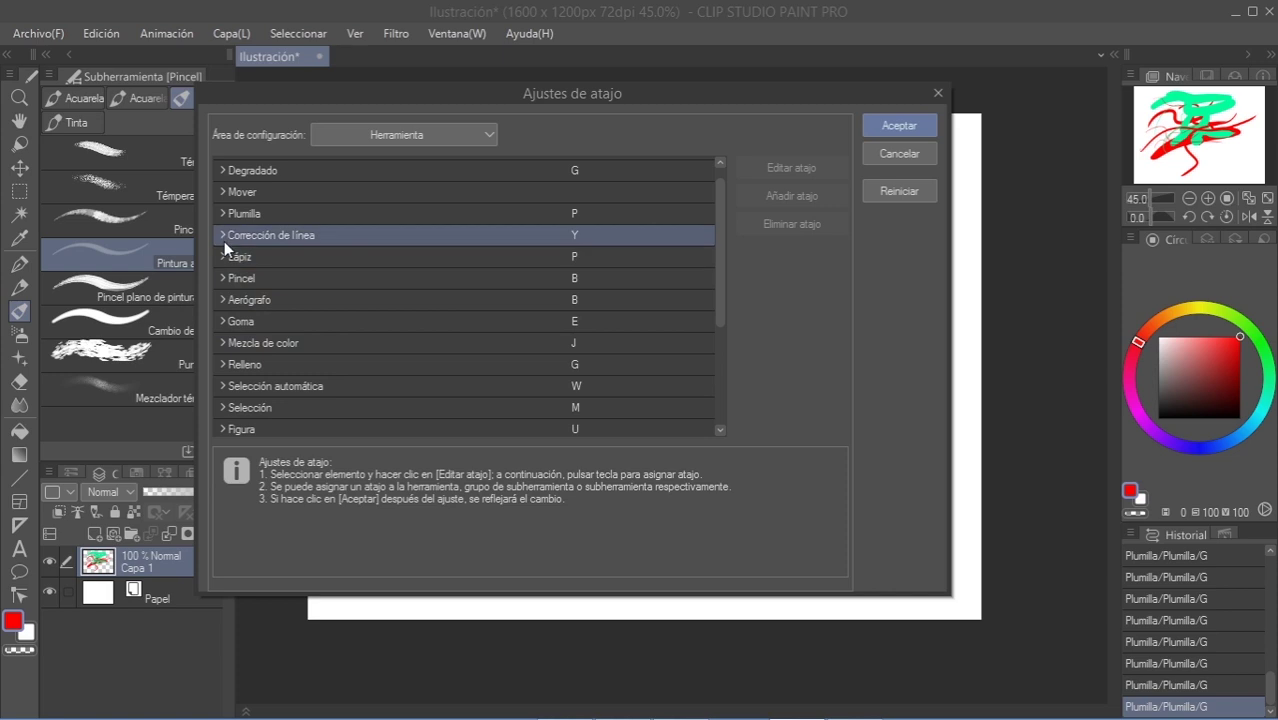
{"action": "left_click", "coordinate": [229, 283]}
{"action": "scroll", "coordinate": [359, 308], "scroll_direction": "down", "scroll_amount": 5}
{"action": "scroll", "coordinate": [367, 304], "scroll_direction": "down", "scroll_amount": 8}
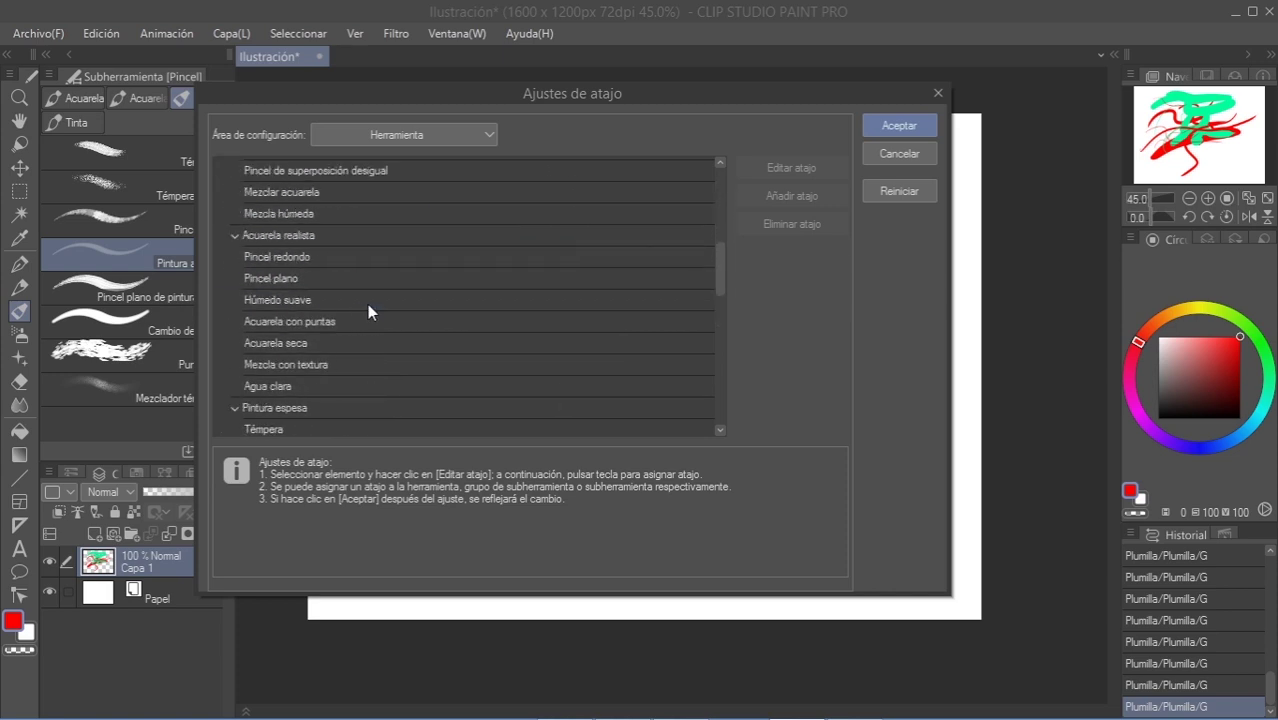
{"action": "scroll", "coordinate": [367, 305], "scroll_direction": "down", "scroll_amount": 1}
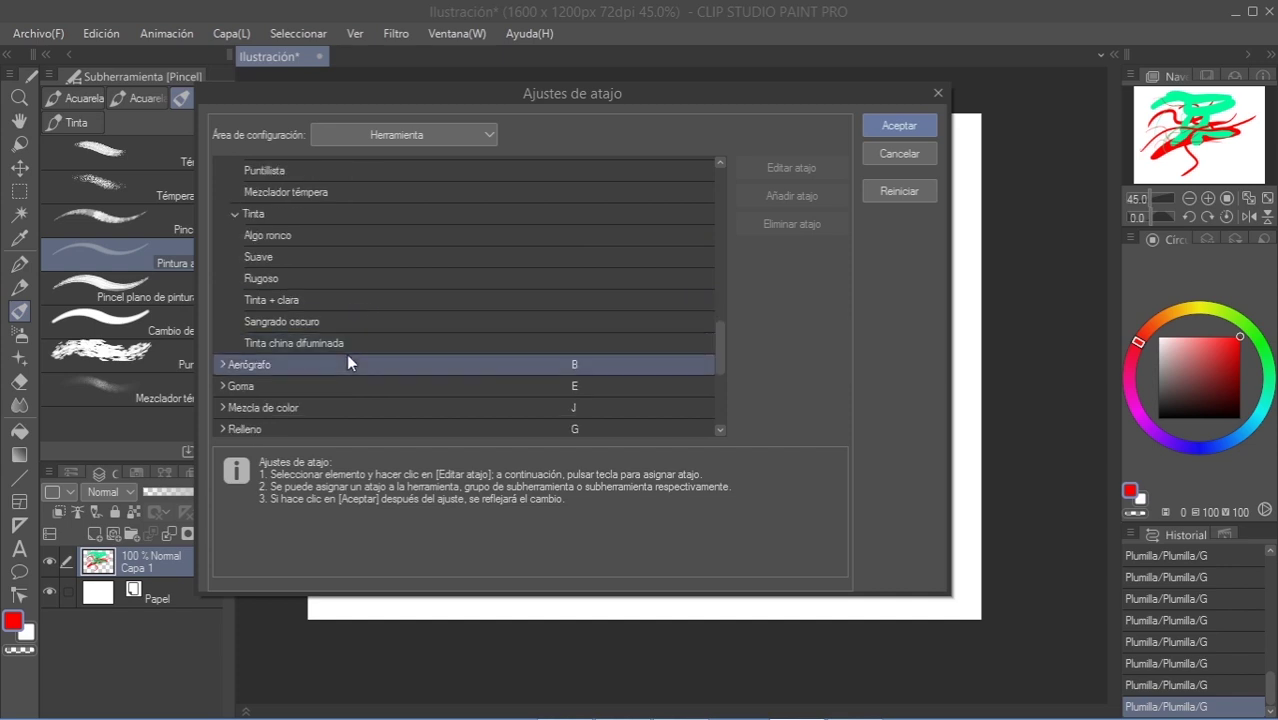
{"action": "scroll", "coordinate": [420, 349], "scroll_direction": "up", "scroll_amount": 10}
{"action": "scroll", "coordinate": [418, 348], "scroll_direction": "up", "scroll_amount": 6}
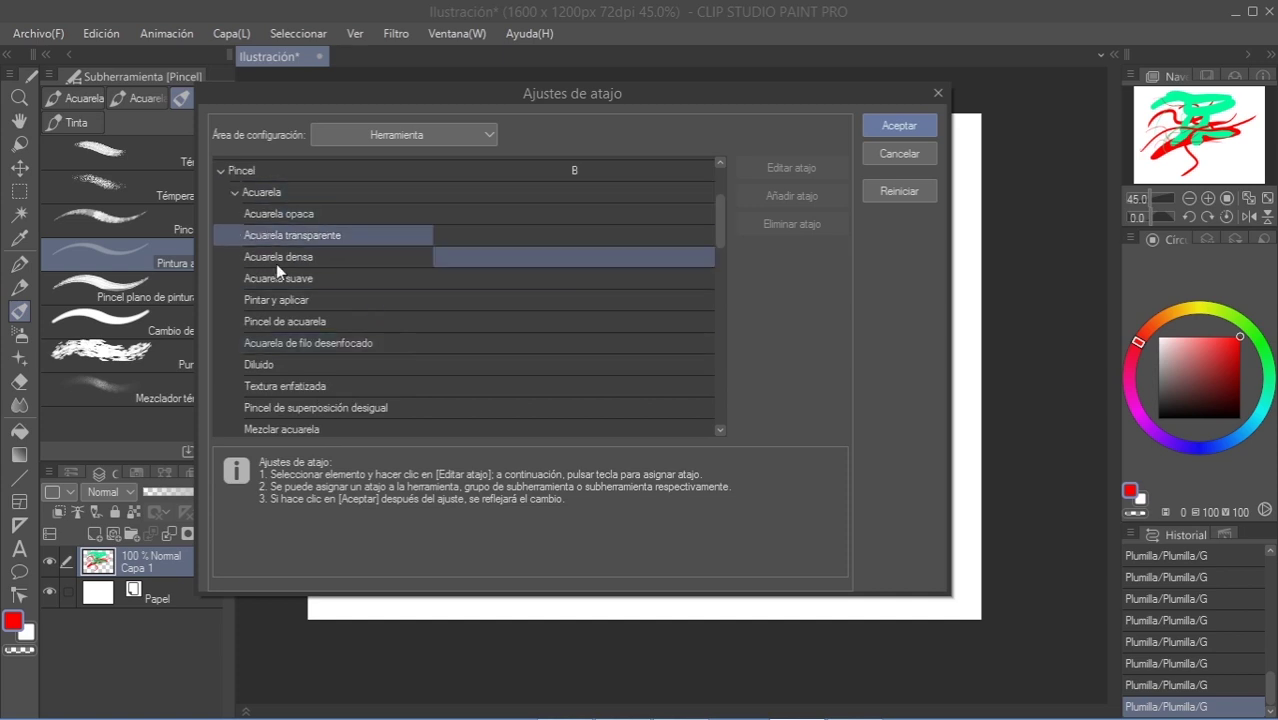
{"action": "scroll", "coordinate": [316, 365], "scroll_direction": "down", "scroll_amount": 3}
{"action": "scroll", "coordinate": [325, 314], "scroll_direction": "down", "scroll_amount": 3}
{"action": "scroll", "coordinate": [323, 312], "scroll_direction": "down", "scroll_amount": 3}
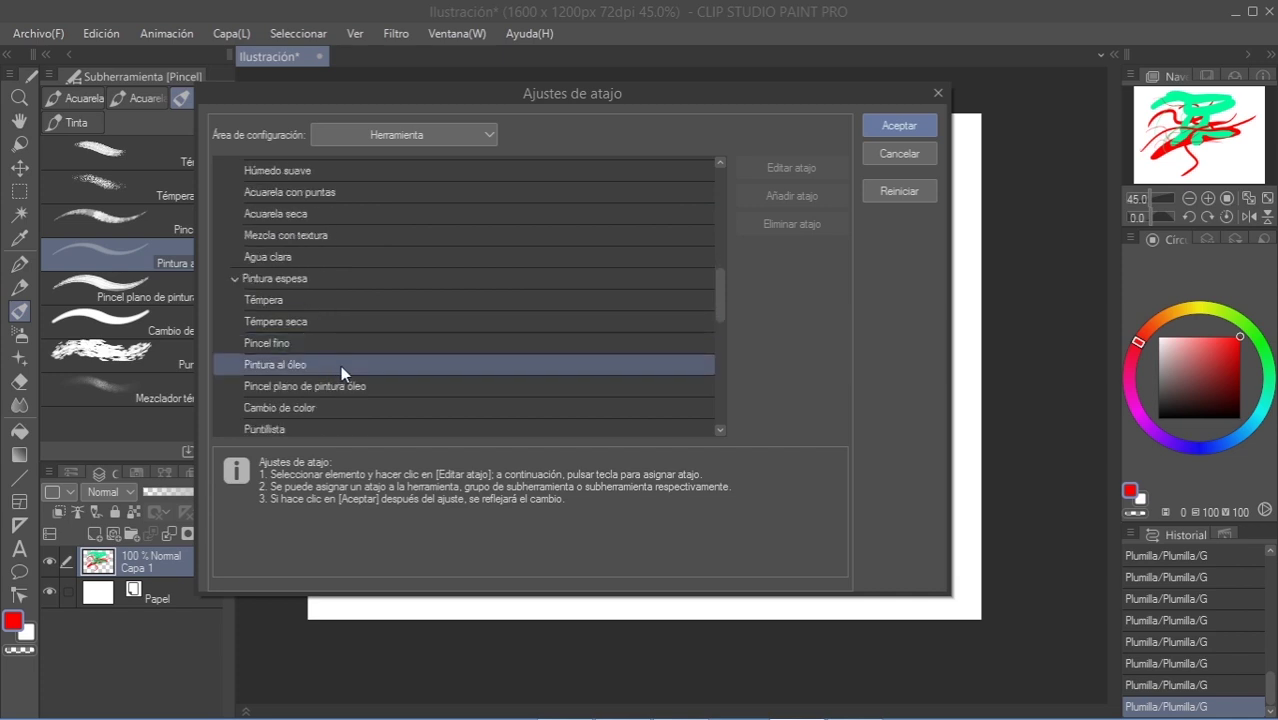
{"action": "left_click", "coordinate": [572, 363]}
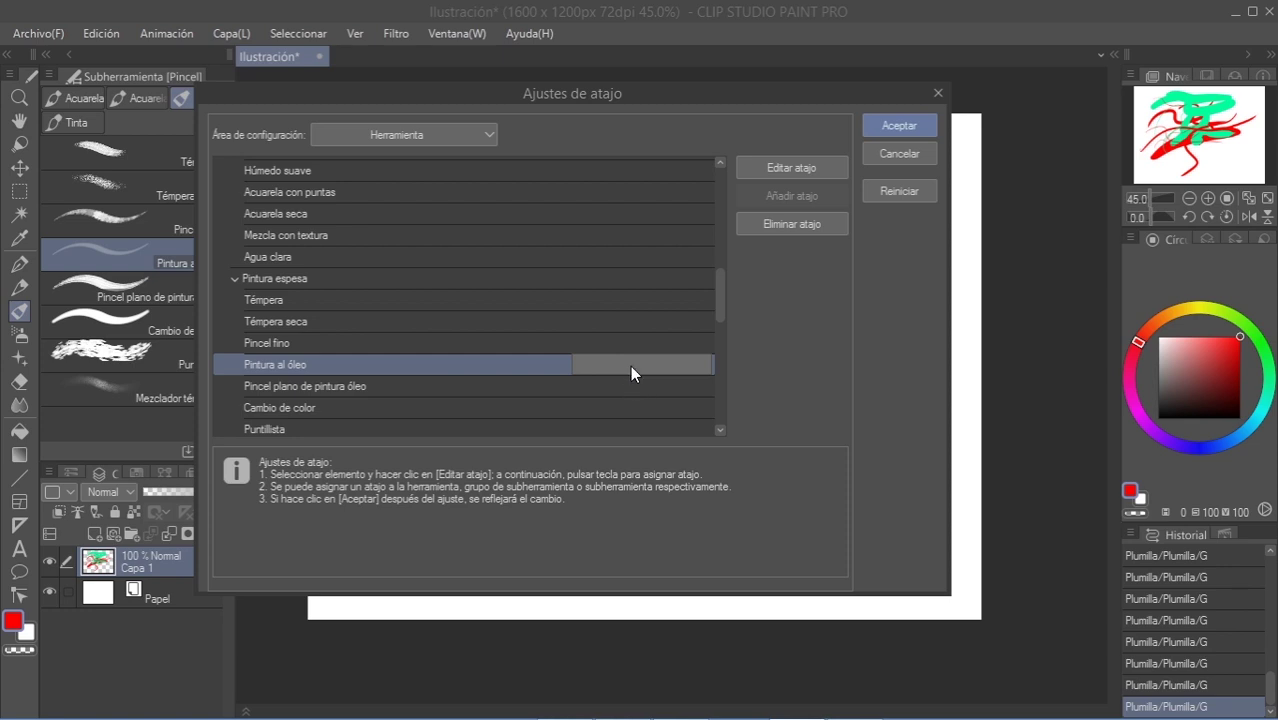
{"action": "key", "text": "q"}
{"action": "left_click", "coordinate": [601, 341]}
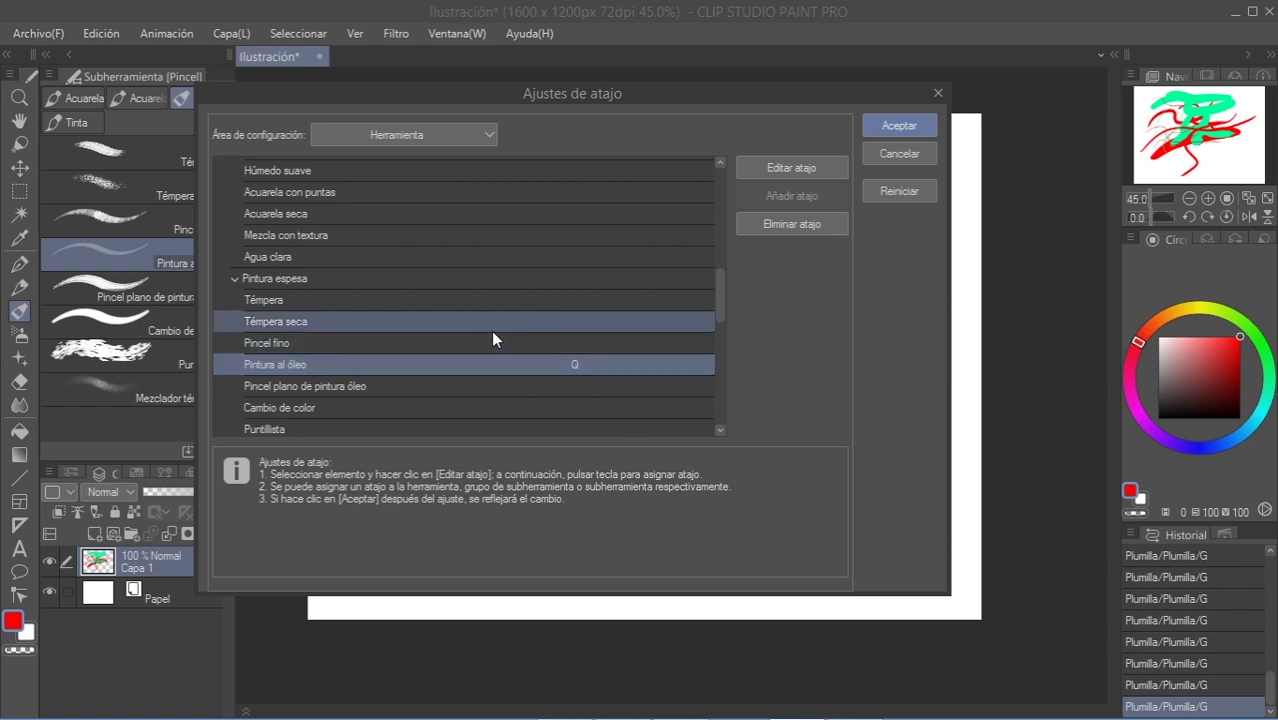
Step: Assign the shortcut Q to Témpera in the Pintura espesa group as well and accept the shortcut settings
{"action": "left_click", "coordinate": [569, 386]}
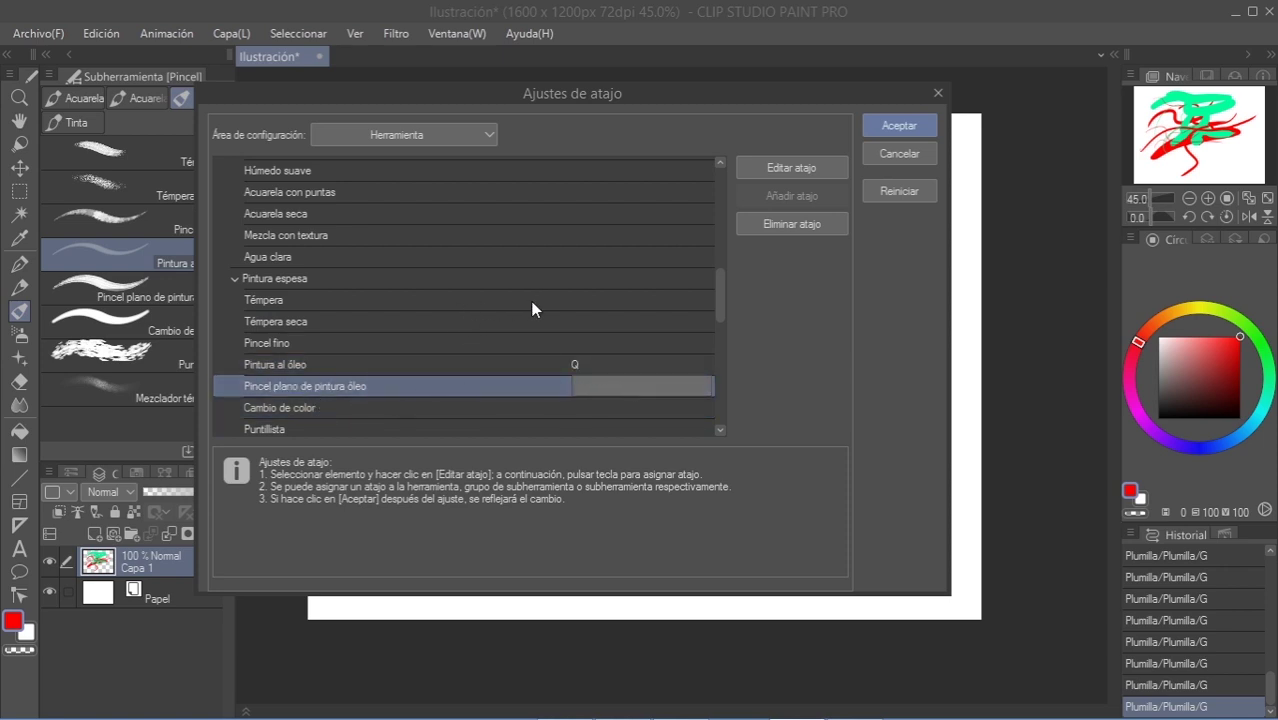
{"action": "left_click", "coordinate": [581, 301]}
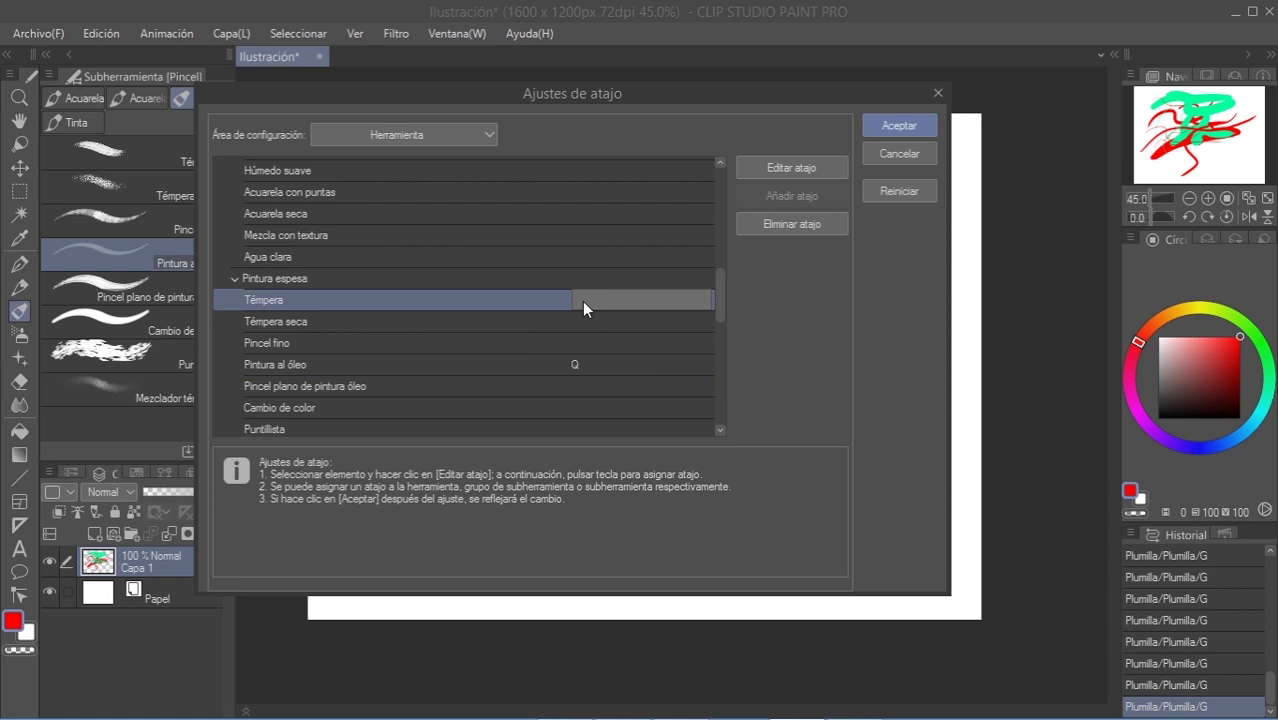
{"action": "key", "text": "q"}
{"action": "left_click", "coordinate": [723, 367]}
{"action": "left_click", "coordinate": [897, 132]}
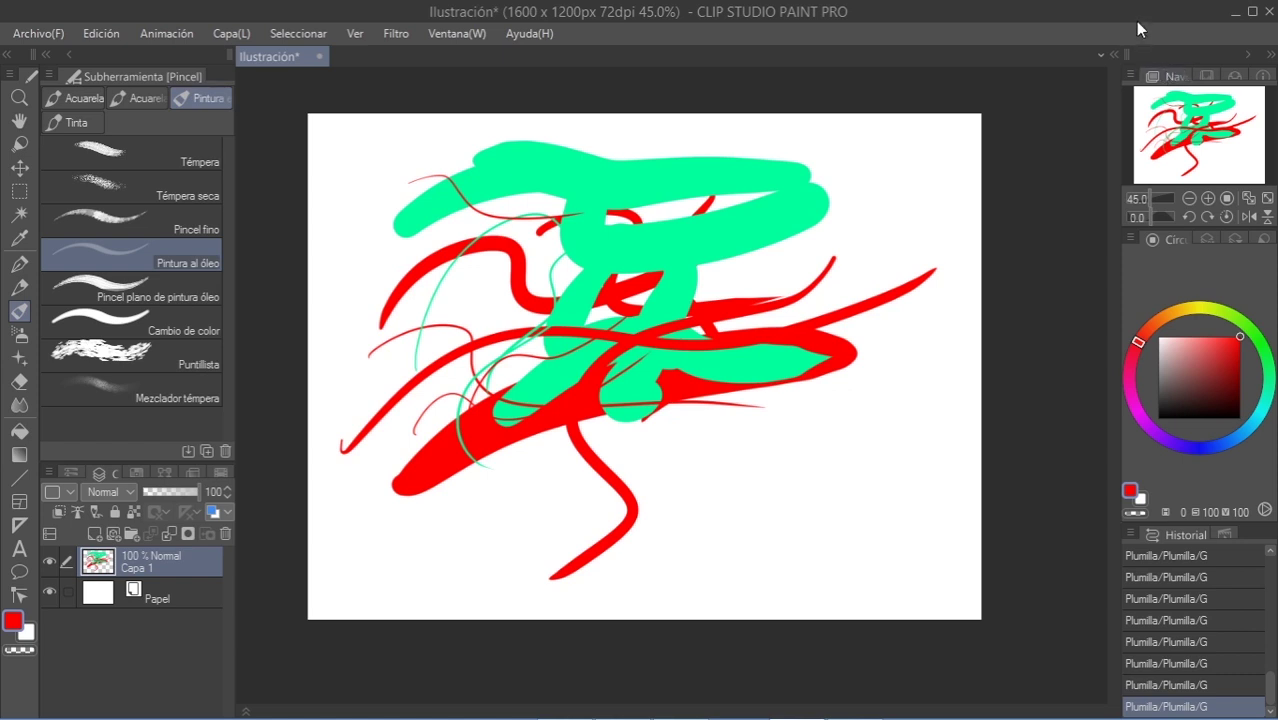
Step: Clear Capa 1 and paint two red test strokes on the blank canvas with the Témpera sub tool
{"action": "key", "text": "Delete"}
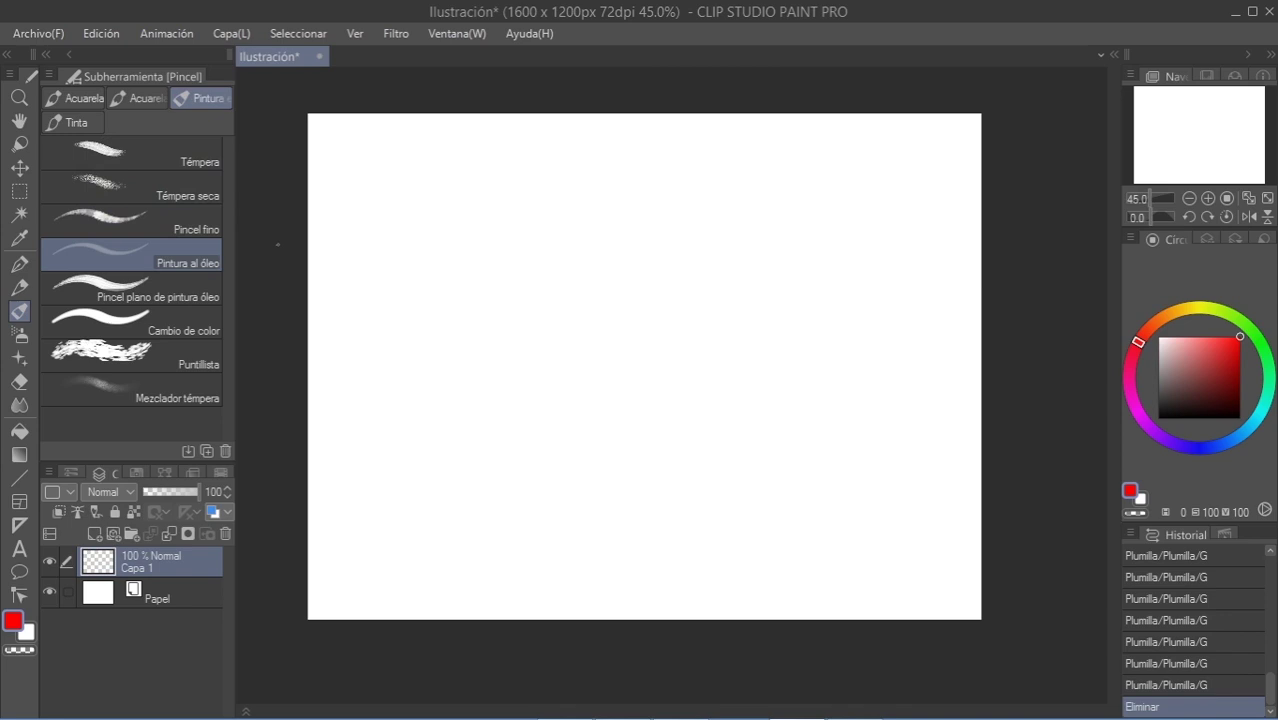
{"action": "left_click", "coordinate": [194, 163]}
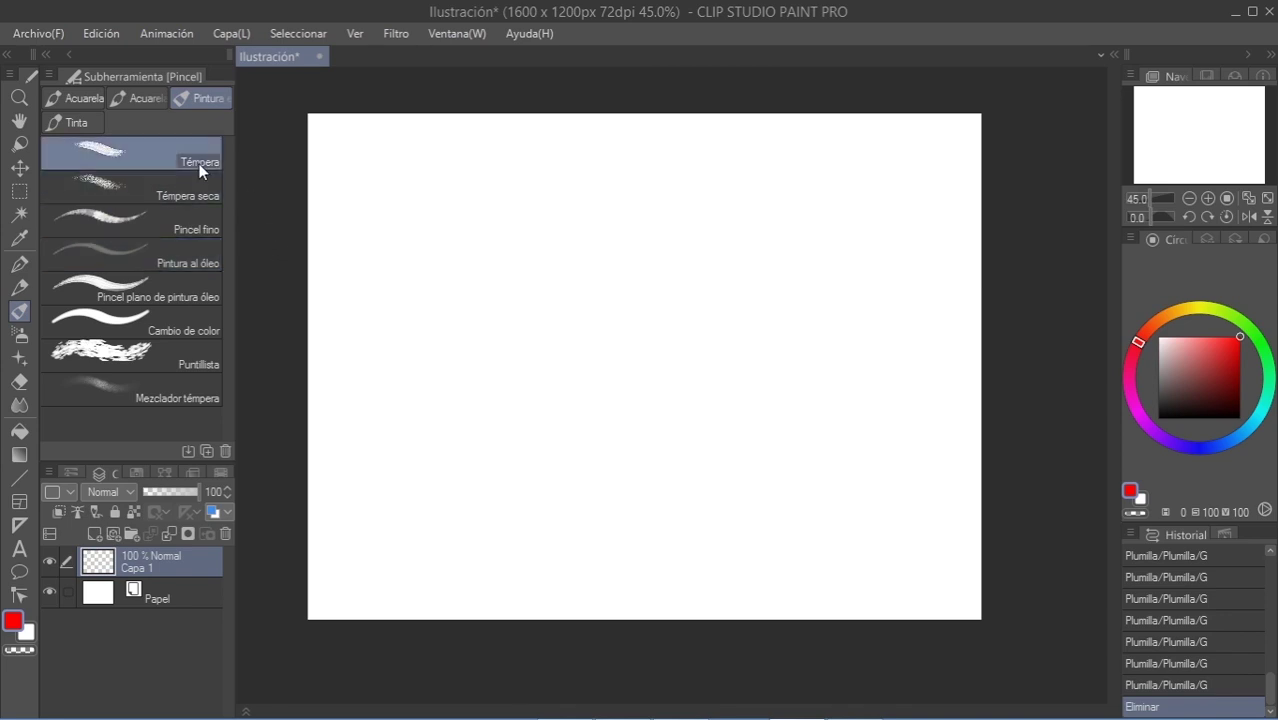
{"action": "left_click_drag", "start_coordinate": [390, 230], "coordinate": [562, 254]}
{"action": "mouse_move", "coordinate": [475, 192]}
{"action": "left_mouse_down"}
{"action": "mouse_move", "coordinate": [539, 252]}
{"action": "mouse_move", "coordinate": [671, 284]}
{"action": "left_mouse_up"}
Step: Choose Pintura al óleo and paint several overlapping translucent red strokes beside the Témpera strokes
{"action": "left_click", "coordinate": [190, 255]}
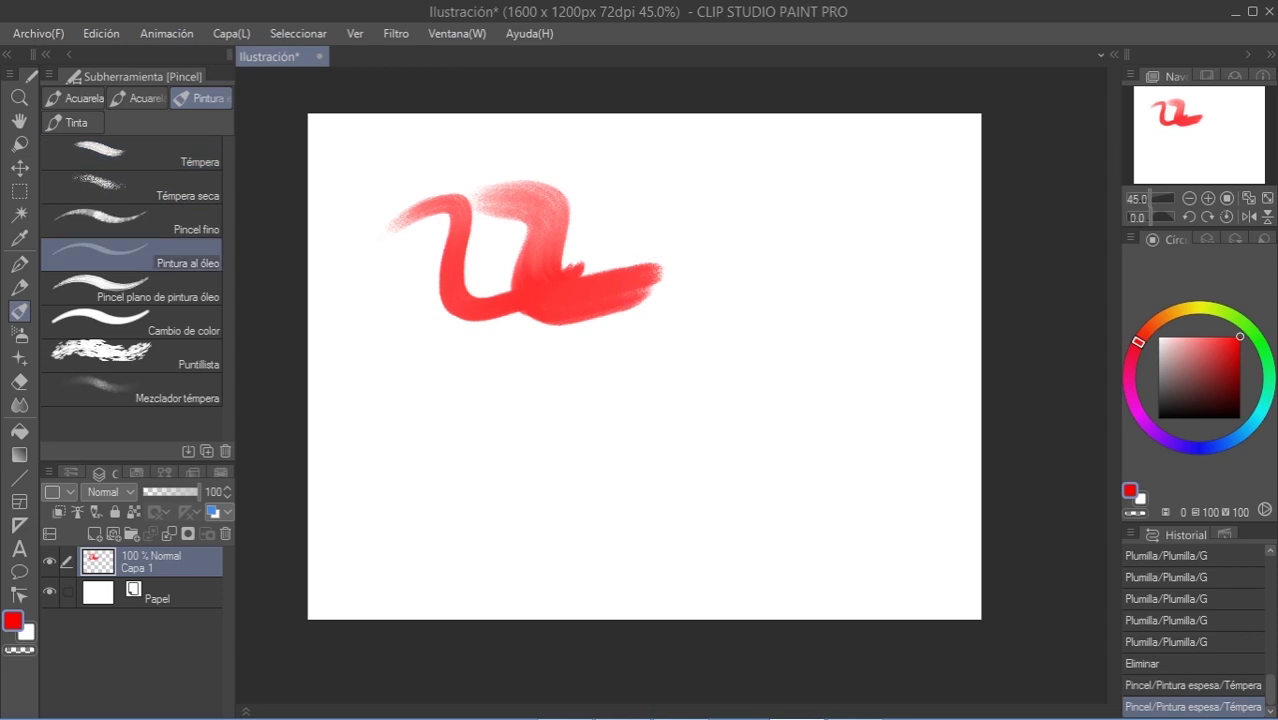
{"action": "left_click_drag", "start_coordinate": [665, 226], "coordinate": [925, 295]}
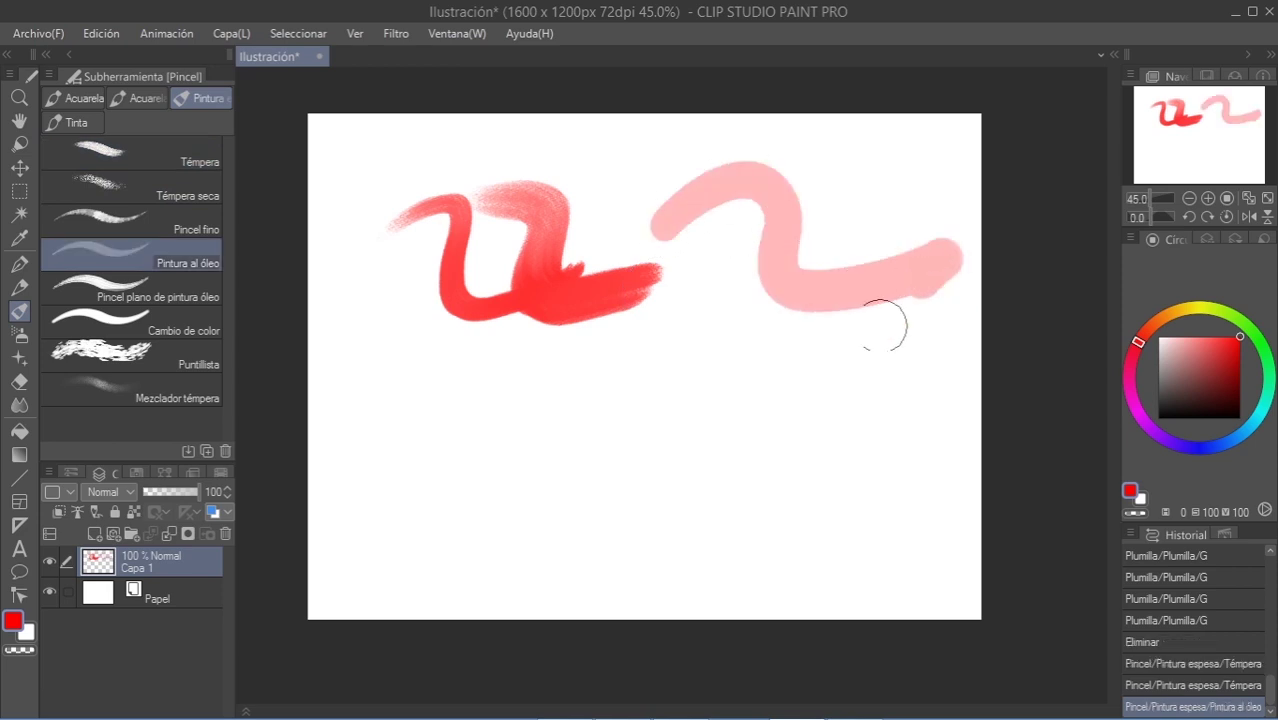
{"action": "left_click_drag", "start_coordinate": [730, 208], "coordinate": [916, 265]}
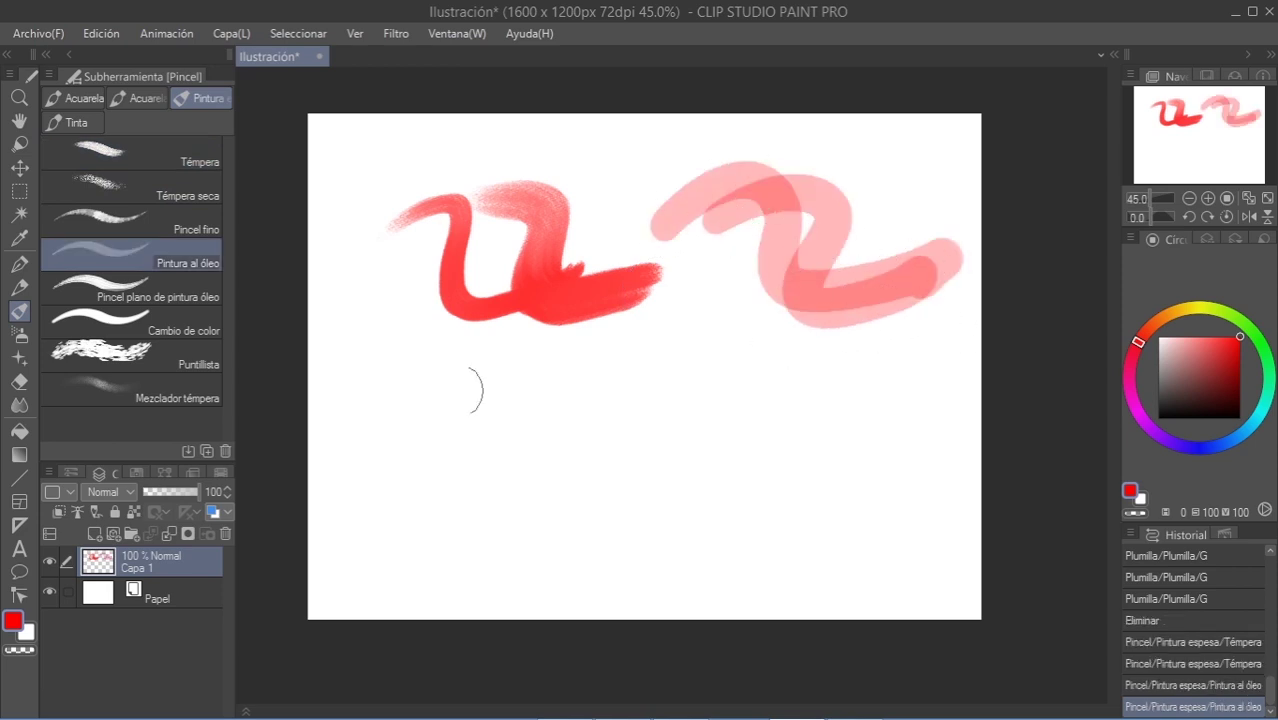
{"action": "left_click_drag", "start_coordinate": [612, 338], "coordinate": [870, 395]}
{"action": "left_click_drag", "start_coordinate": [632, 232], "coordinate": [736, 305]}
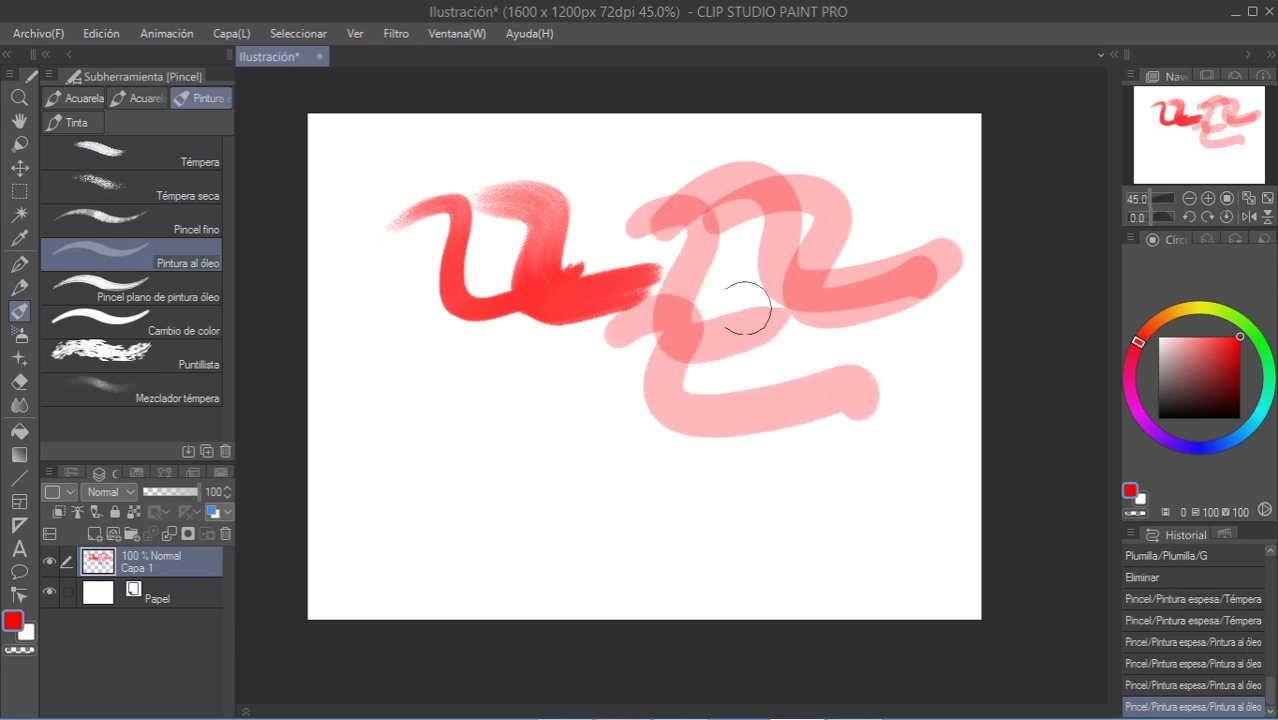
Step: Switch back to Témpera with its shortcut and paint several more red strokes across the existing Témpera marks
{"action": "key", "text": "period"}
{"action": "mouse_move", "coordinate": [459, 190]}
{"action": "left_mouse_down"}
{"action": "mouse_move", "coordinate": [566, 210]}
{"action": "mouse_move", "coordinate": [700, 205]}
{"action": "left_mouse_up"}
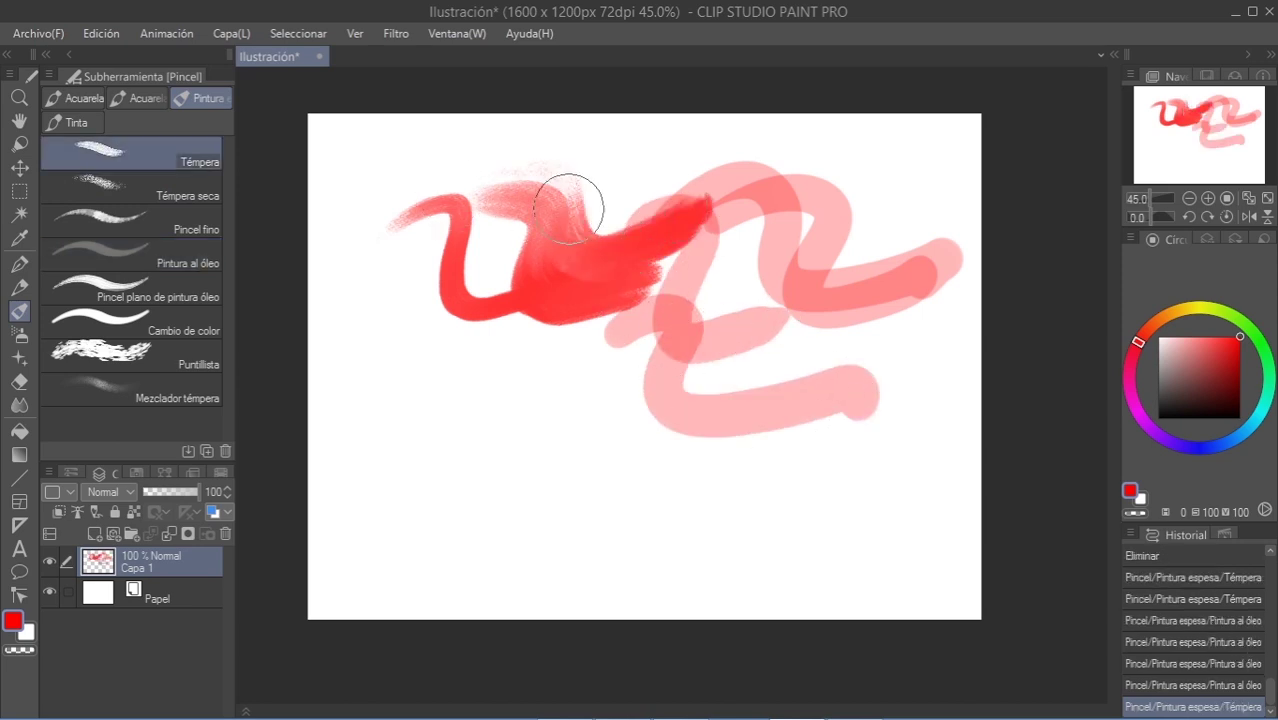
{"action": "mouse_move", "coordinate": [463, 233]}
{"action": "left_mouse_down"}
{"action": "mouse_move", "coordinate": [499, 251]}
{"action": "mouse_move", "coordinate": [514, 486]}
{"action": "left_mouse_up"}
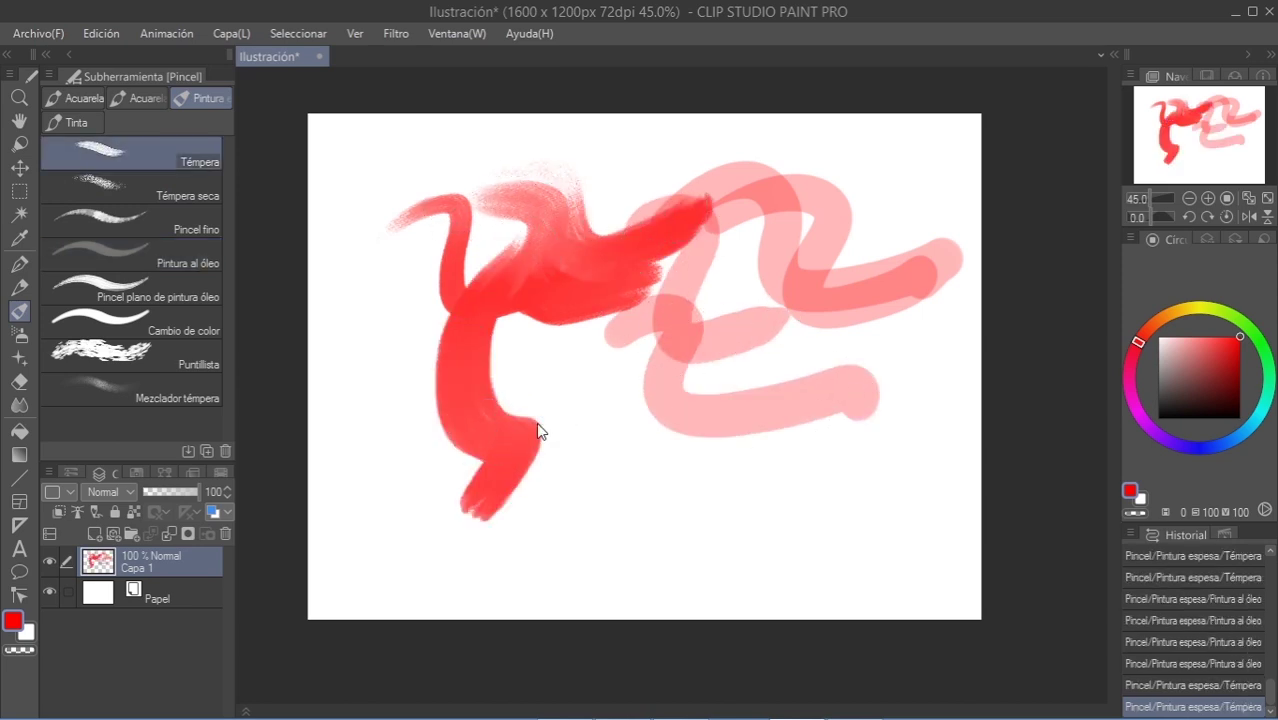
{"action": "left_click_drag", "start_coordinate": [394, 394], "coordinate": [614, 462]}
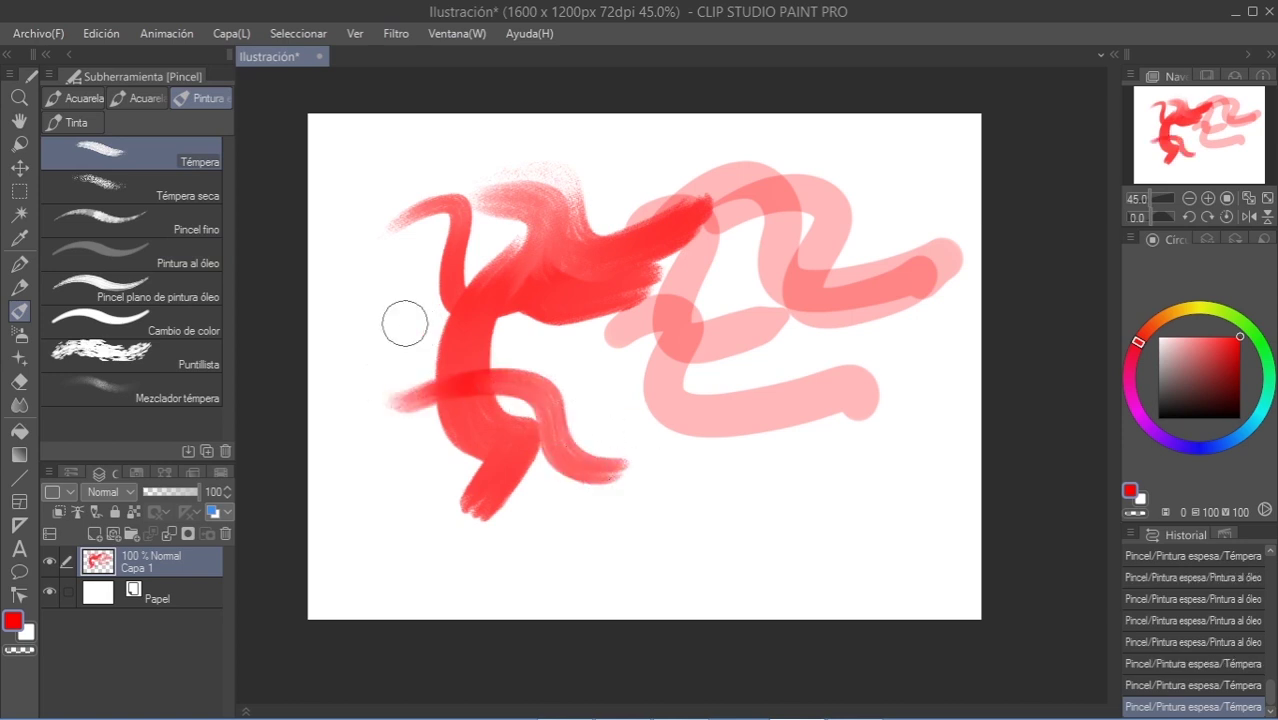
{"action": "mouse_move", "coordinate": [515, 320]}
{"action": "left_mouse_down"}
{"action": "mouse_move", "coordinate": [518, 422]}
{"action": "mouse_move", "coordinate": [592, 383]}
{"action": "left_mouse_up"}
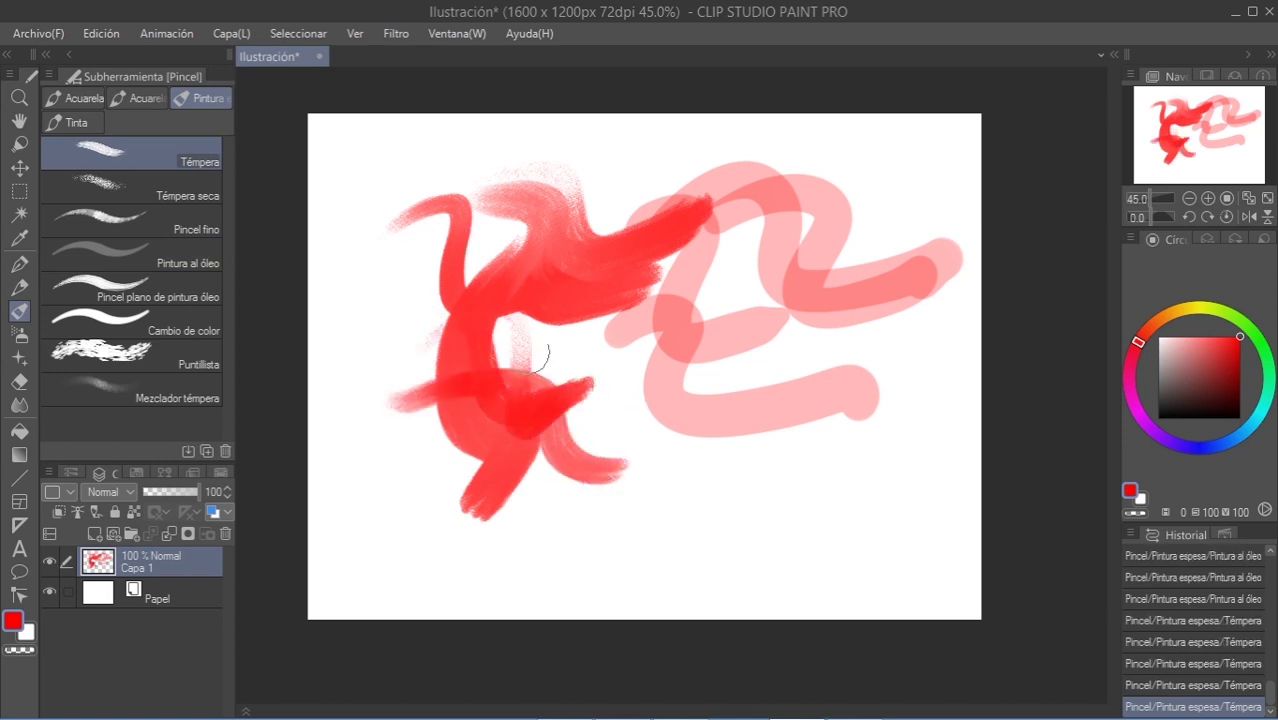
{"action": "mouse_move", "coordinate": [428, 205]}
{"action": "left_mouse_down"}
{"action": "mouse_move", "coordinate": [479, 236]}
{"action": "mouse_move", "coordinate": [594, 298]}
{"action": "mouse_move", "coordinate": [662, 288]}
{"action": "mouse_move", "coordinate": [595, 263]}
{"action": "mouse_move", "coordinate": [447, 340]}
{"action": "mouse_move", "coordinate": [454, 325]}
{"action": "mouse_move", "coordinate": [639, 356]}
{"action": "mouse_move", "coordinate": [582, 373]}
{"action": "mouse_move", "coordinate": [547, 410]}
{"action": "mouse_move", "coordinate": [495, 326]}
{"action": "mouse_move", "coordinate": [396, 336]}
{"action": "mouse_move", "coordinate": [515, 267]}
{"action": "left_mouse_up"}
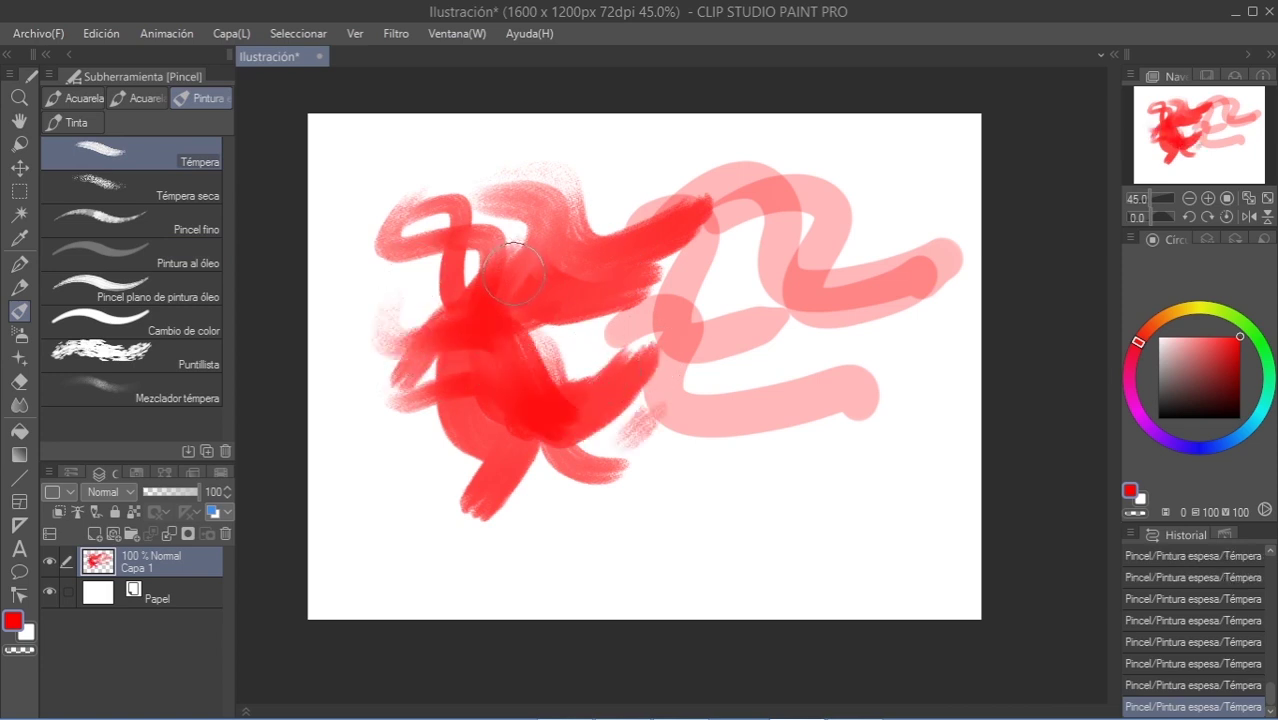
Step: Erase parts of the painted strokes with the Suave eraser, followed by the Más fuerte eraser
{"action": "key", "text": "e"}
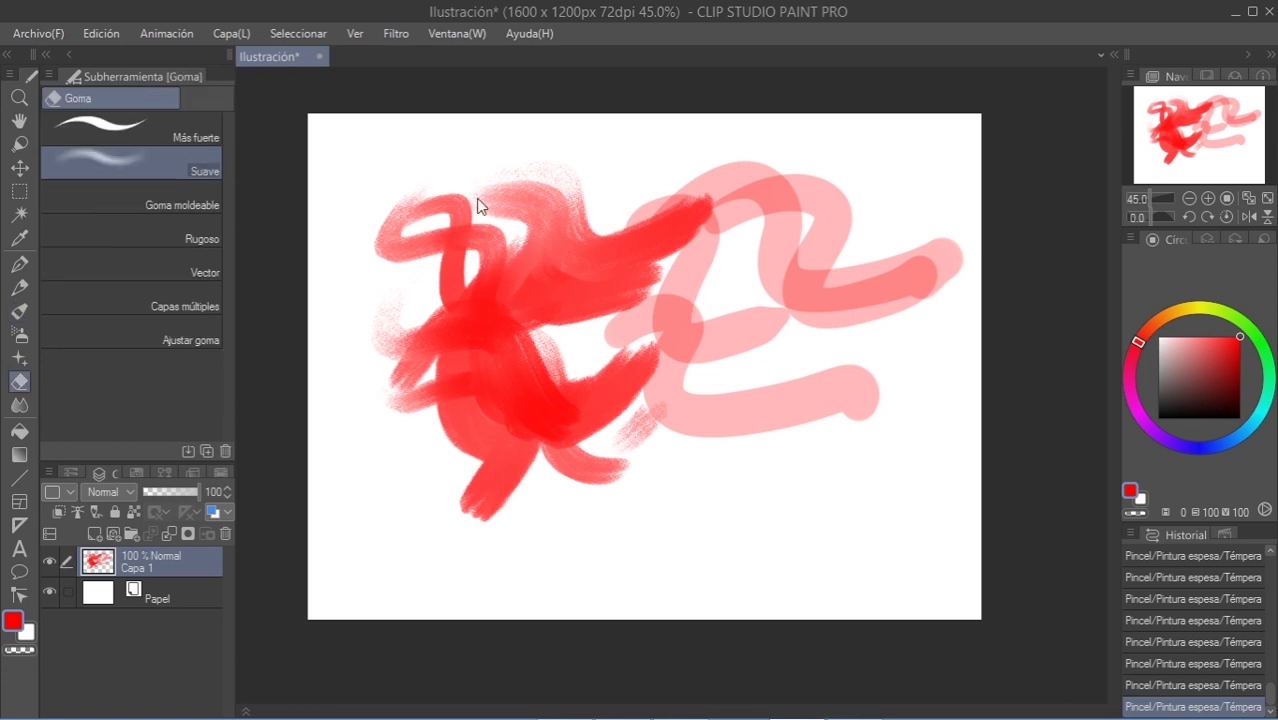
{"action": "mouse_move", "coordinate": [434, 205]}
{"action": "left_mouse_down"}
{"action": "mouse_move", "coordinate": [506, 195]}
{"action": "mouse_move", "coordinate": [545, 234]}
{"action": "mouse_move", "coordinate": [664, 219]}
{"action": "mouse_move", "coordinate": [497, 215]}
{"action": "mouse_move", "coordinate": [455, 193]}
{"action": "mouse_move", "coordinate": [575, 240]}
{"action": "mouse_move", "coordinate": [485, 253]}
{"action": "mouse_move", "coordinate": [442, 205]}
{"action": "left_mouse_up"}
{"action": "left_click", "coordinate": [205, 122]}
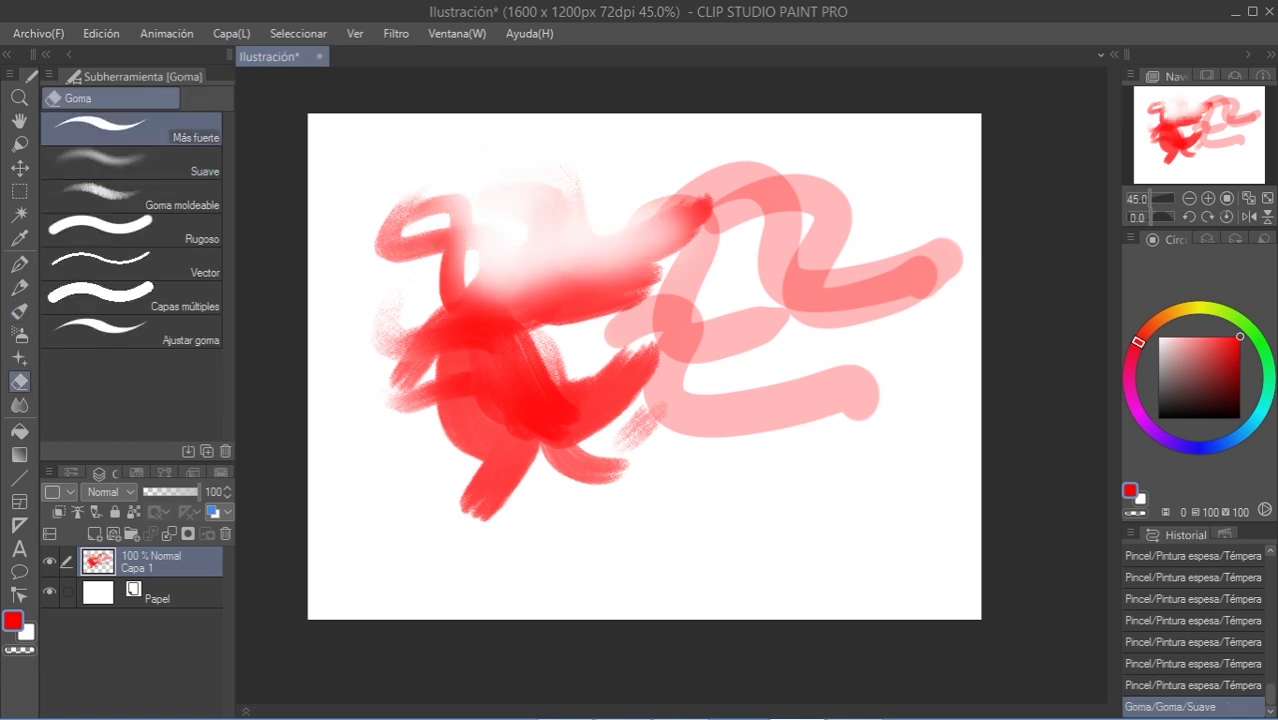
{"action": "mouse_move", "coordinate": [434, 222]}
{"action": "left_mouse_down"}
{"action": "mouse_move", "coordinate": [490, 177]}
{"action": "mouse_move", "coordinate": [566, 243]}
{"action": "mouse_move", "coordinate": [703, 240]}
{"action": "mouse_move", "coordinate": [553, 194]}
{"action": "mouse_move", "coordinate": [628, 260]}
{"action": "mouse_move", "coordinate": [605, 302]}
{"action": "left_mouse_up"}
Step: Return to the Pincel tool and paint new red Témpera strokes over the erased area
{"action": "key", "text": "b"}
{"action": "mouse_move", "coordinate": [445, 250]}
{"action": "left_mouse_down"}
{"action": "mouse_move", "coordinate": [522, 215]}
{"action": "mouse_move", "coordinate": [615, 282]}
{"action": "mouse_move", "coordinate": [775, 243]}
{"action": "mouse_move", "coordinate": [442, 257]}
{"action": "left_mouse_up"}
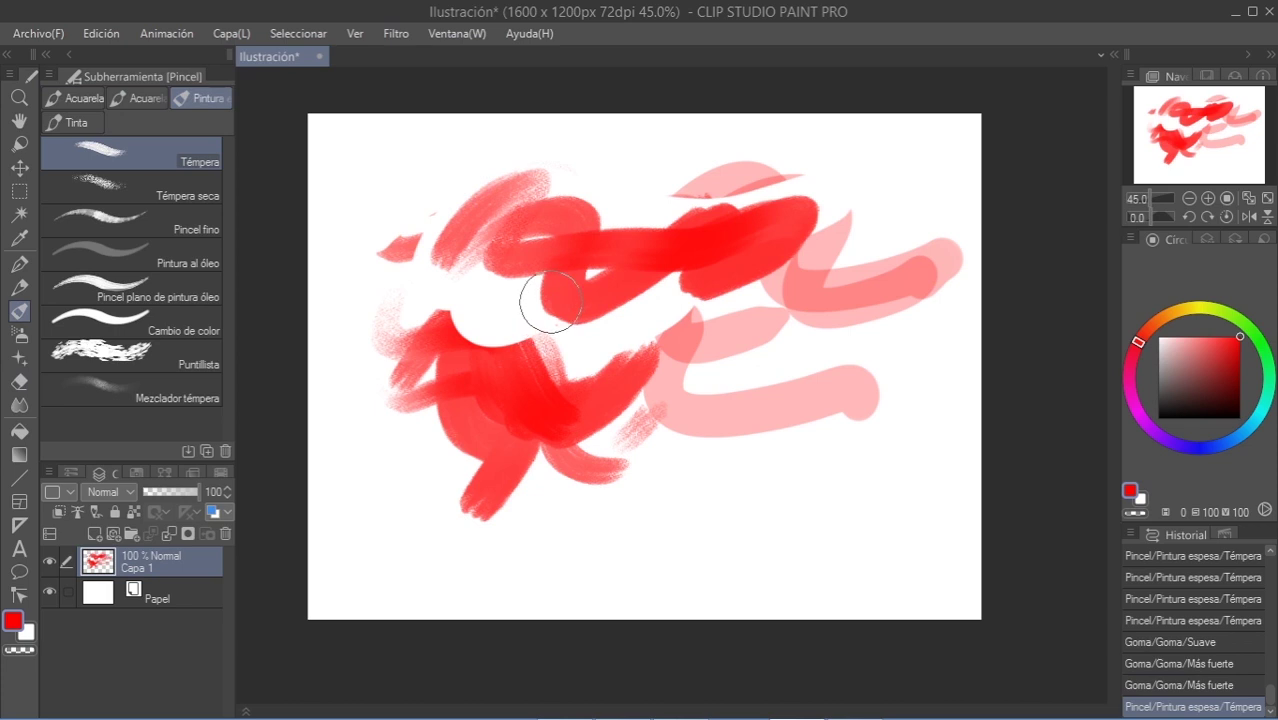
{"action": "mouse_move", "coordinate": [593, 244]}
{"action": "left_mouse_down"}
{"action": "mouse_move", "coordinate": [608, 208]}
{"action": "mouse_move", "coordinate": [546, 203]}
{"action": "left_mouse_up"}
Step: Erase curved areas out of the newly painted red strokes, switching between the eraser and the brush
{"action": "key", "text": "e"}
{"action": "mouse_move", "coordinate": [485, 171]}
{"action": "left_mouse_down"}
{"action": "mouse_move", "coordinate": [521, 229]}
{"action": "mouse_move", "coordinate": [705, 230]}
{"action": "left_mouse_up"}
{"action": "mouse_move", "coordinate": [471, 205]}
{"action": "left_mouse_down"}
{"action": "mouse_move", "coordinate": [585, 277]}
{"action": "mouse_move", "coordinate": [747, 251]}
{"action": "mouse_move", "coordinate": [614, 230]}
{"action": "mouse_move", "coordinate": [451, 228]}
{"action": "mouse_move", "coordinate": [645, 288]}
{"action": "mouse_move", "coordinate": [491, 226]}
{"action": "mouse_move", "coordinate": [531, 277]}
{"action": "mouse_move", "coordinate": [508, 257]}
{"action": "mouse_move", "coordinate": [757, 261]}
{"action": "mouse_move", "coordinate": [520, 225]}
{"action": "mouse_move", "coordinate": [395, 265]}
{"action": "mouse_move", "coordinate": [599, 300]}
{"action": "mouse_move", "coordinate": [633, 222]}
{"action": "left_mouse_up"}
{"action": "key", "text": "b"}
{"action": "key", "text": "e"}
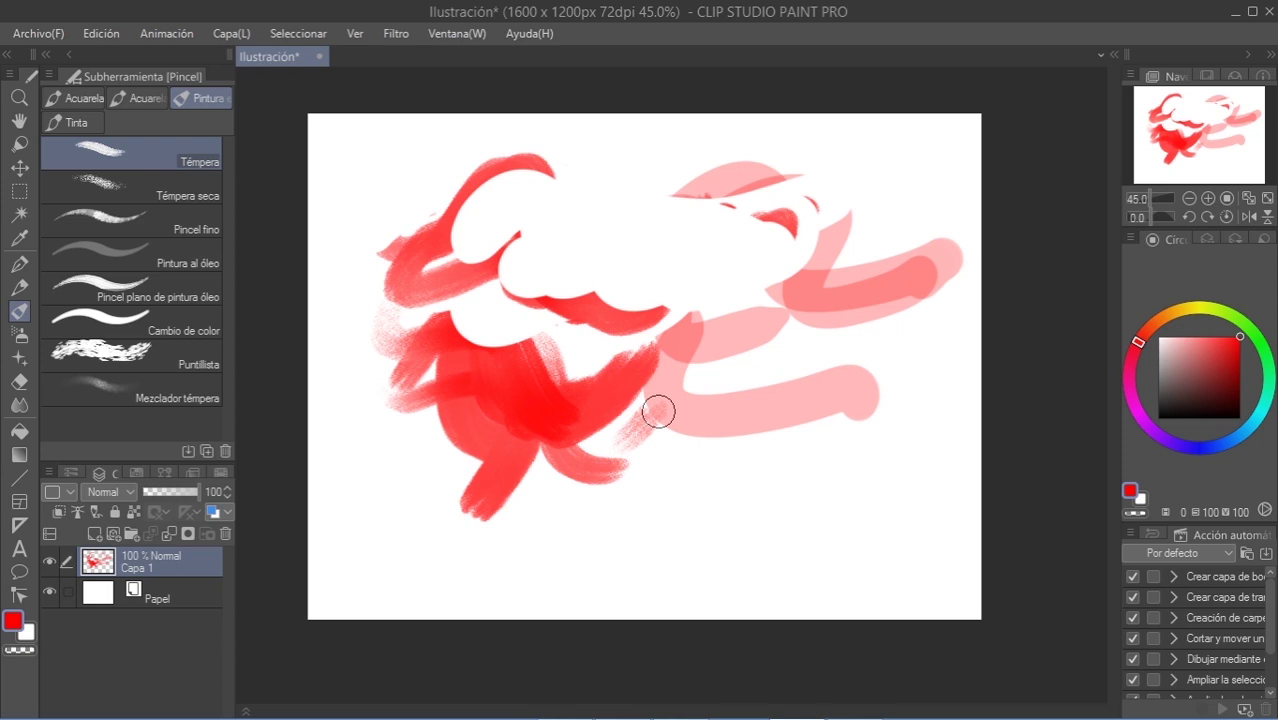
Step: In the shortcut settings, assign V to Voltear horizontalmente under Ver > Rotar/invertir and accept the change
{"action": "left_click", "coordinate": [46, 33]}
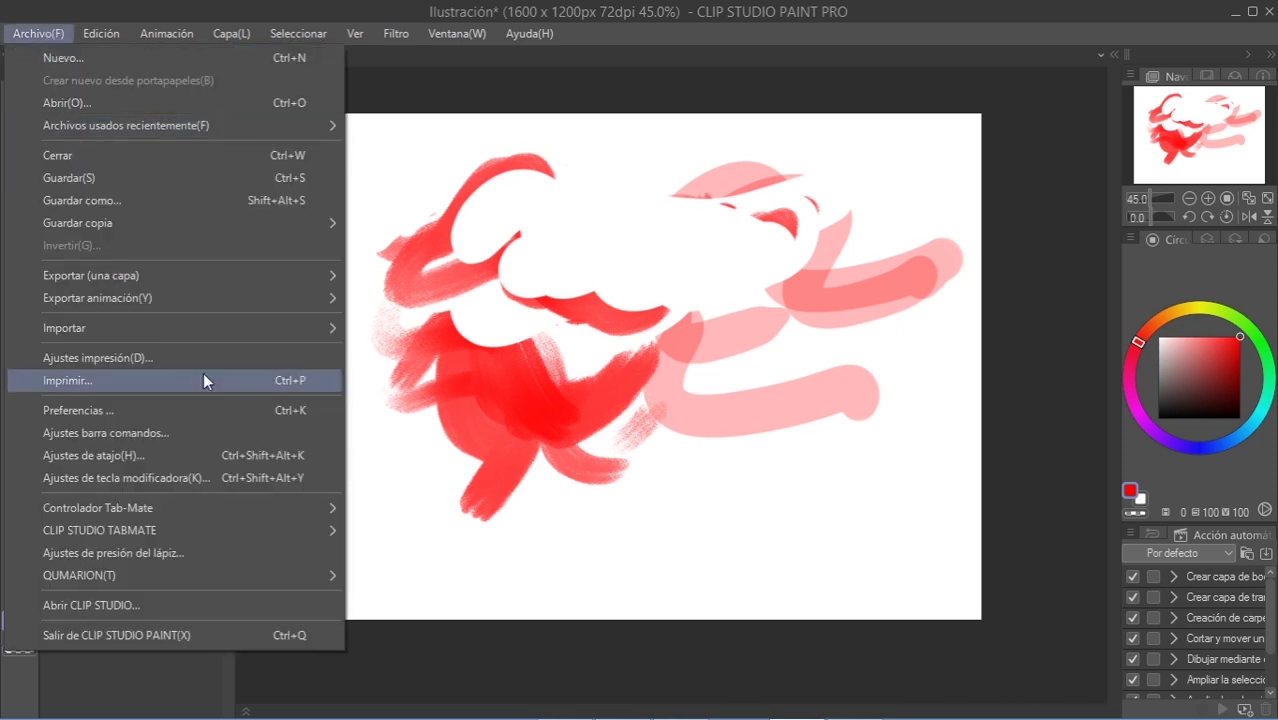
{"action": "left_click", "coordinate": [155, 456]}
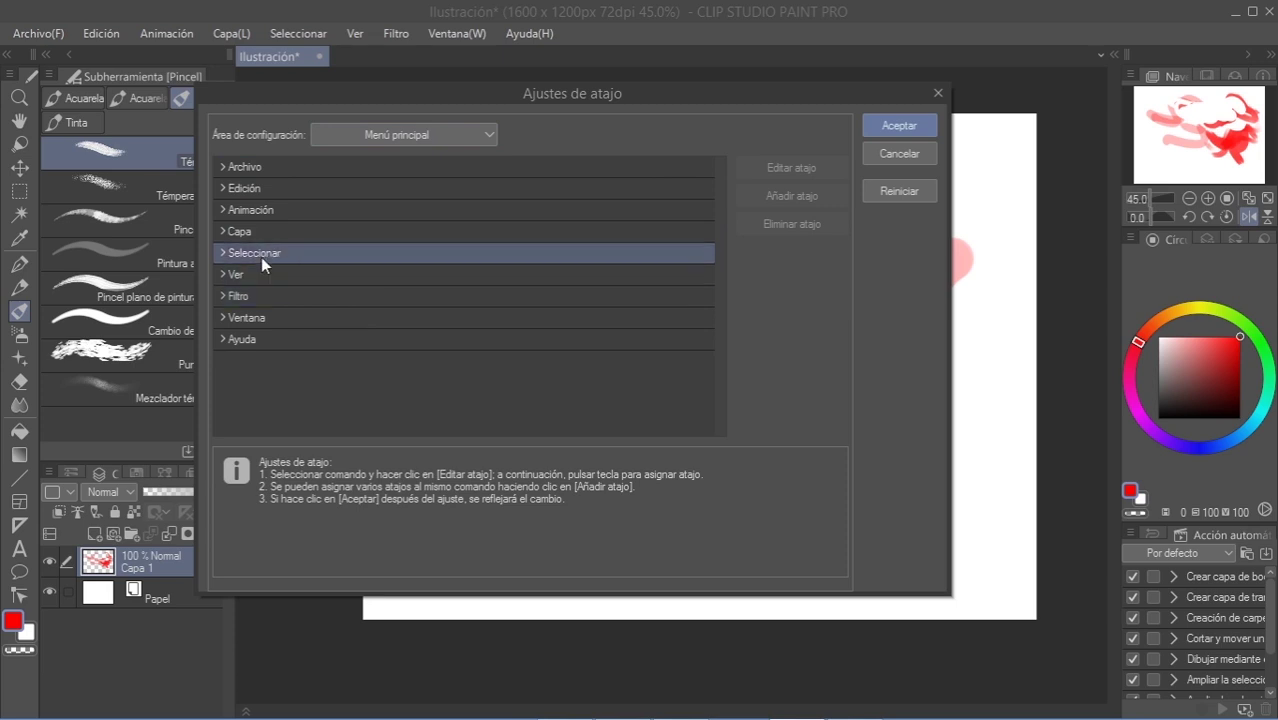
{"action": "left_click", "coordinate": [222, 274]}
{"action": "scroll", "coordinate": [302, 404], "scroll_direction": "down", "scroll_amount": 1}
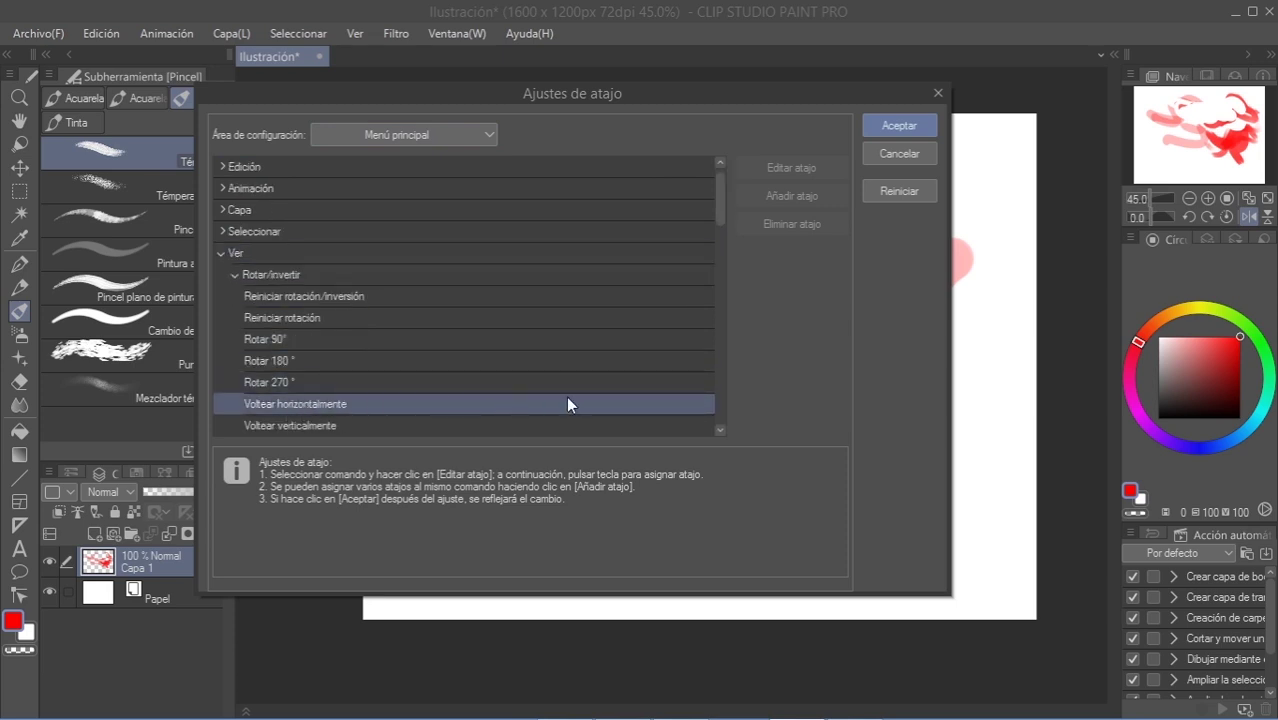
{"action": "left_click", "coordinate": [621, 404]}
{"action": "scroll", "coordinate": [700, 404], "scroll_direction": "down", "scroll_amount": 1}
{"action": "key", "text": "v"}
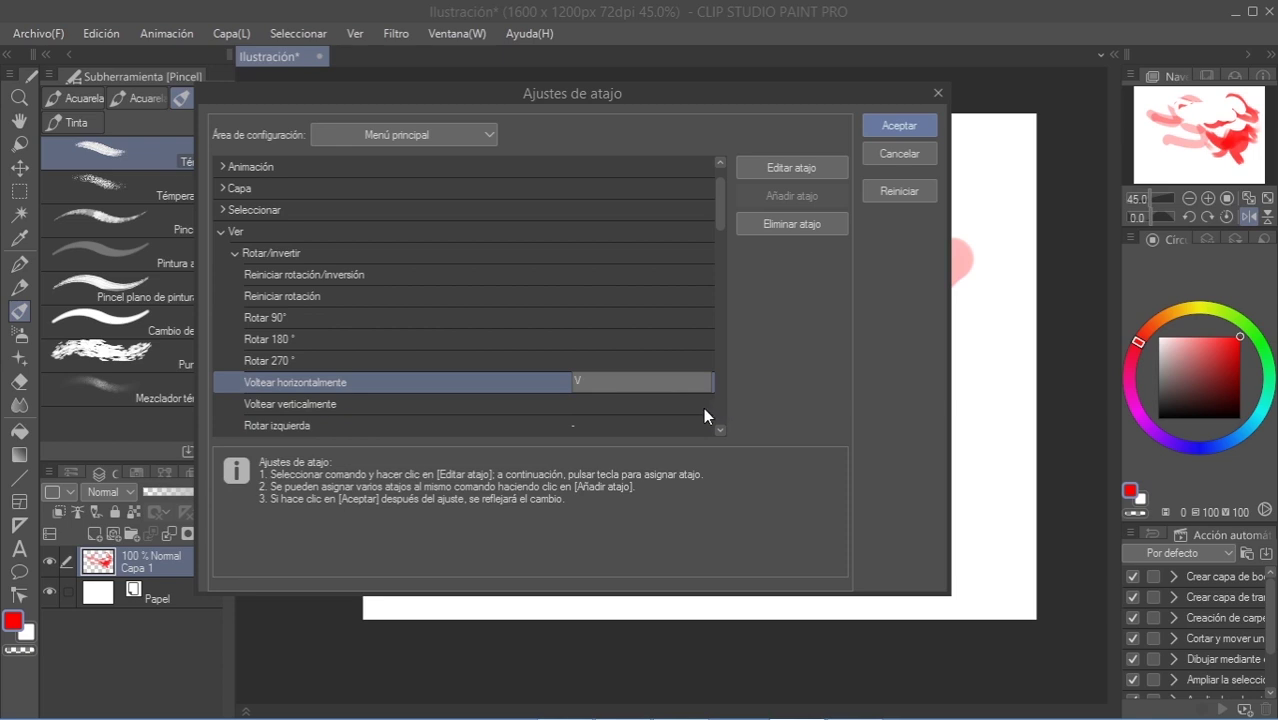
{"action": "left_click", "coordinate": [903, 127]}
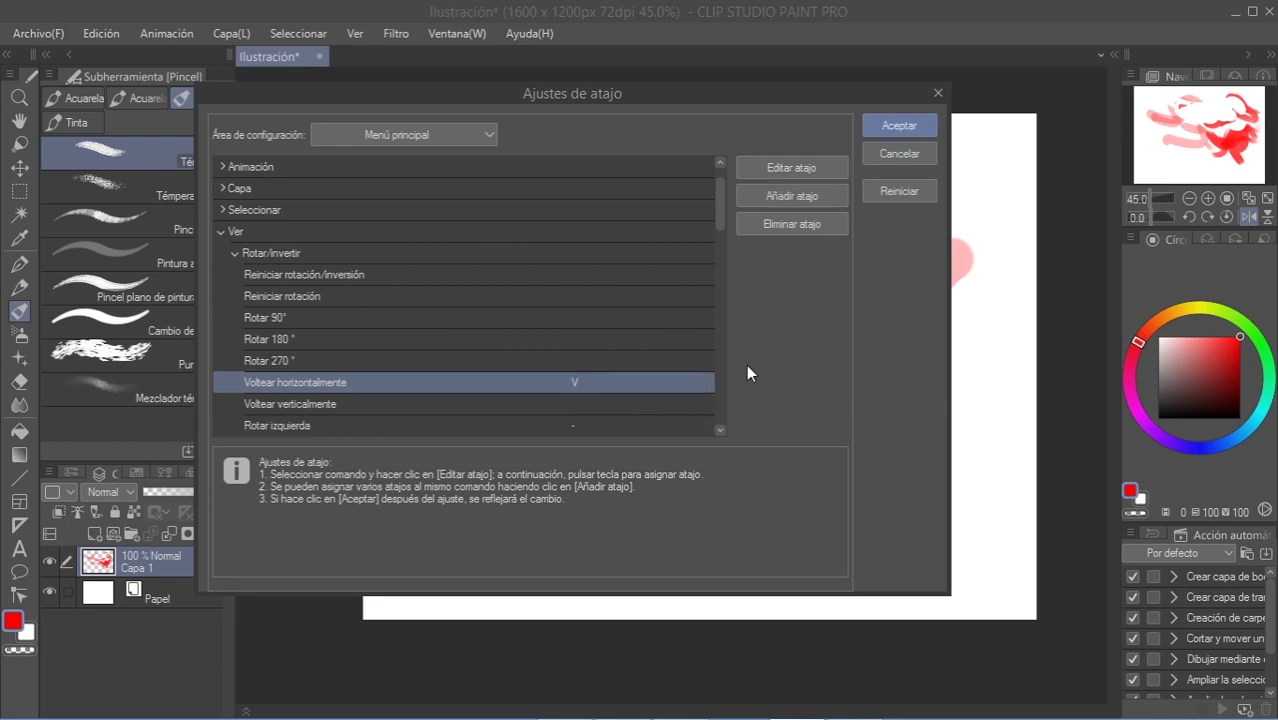
{"action": "left_click", "coordinate": [921, 126]}
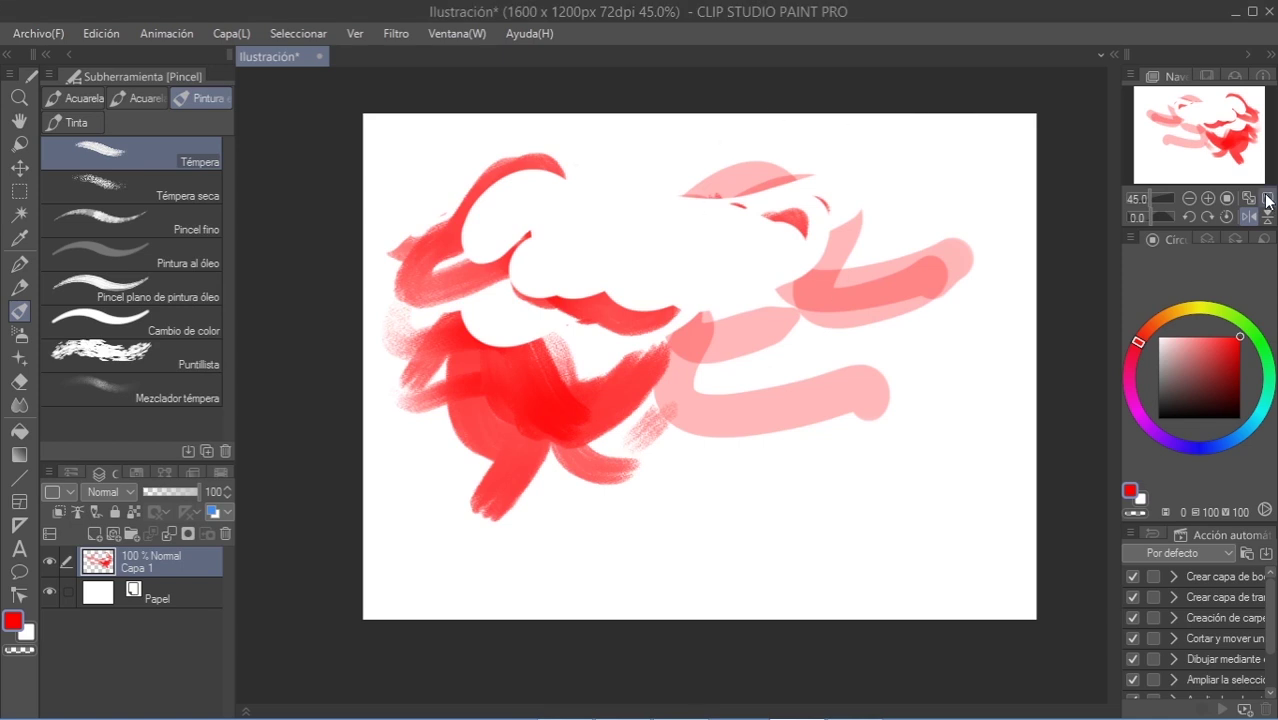
Step: Flip the canvas view horizontally several times with the shortcut and clear the painting from Capa 1
{"action": "scroll", "coordinate": [685, 245], "scroll_direction": "up", "scroll_amount": 2}
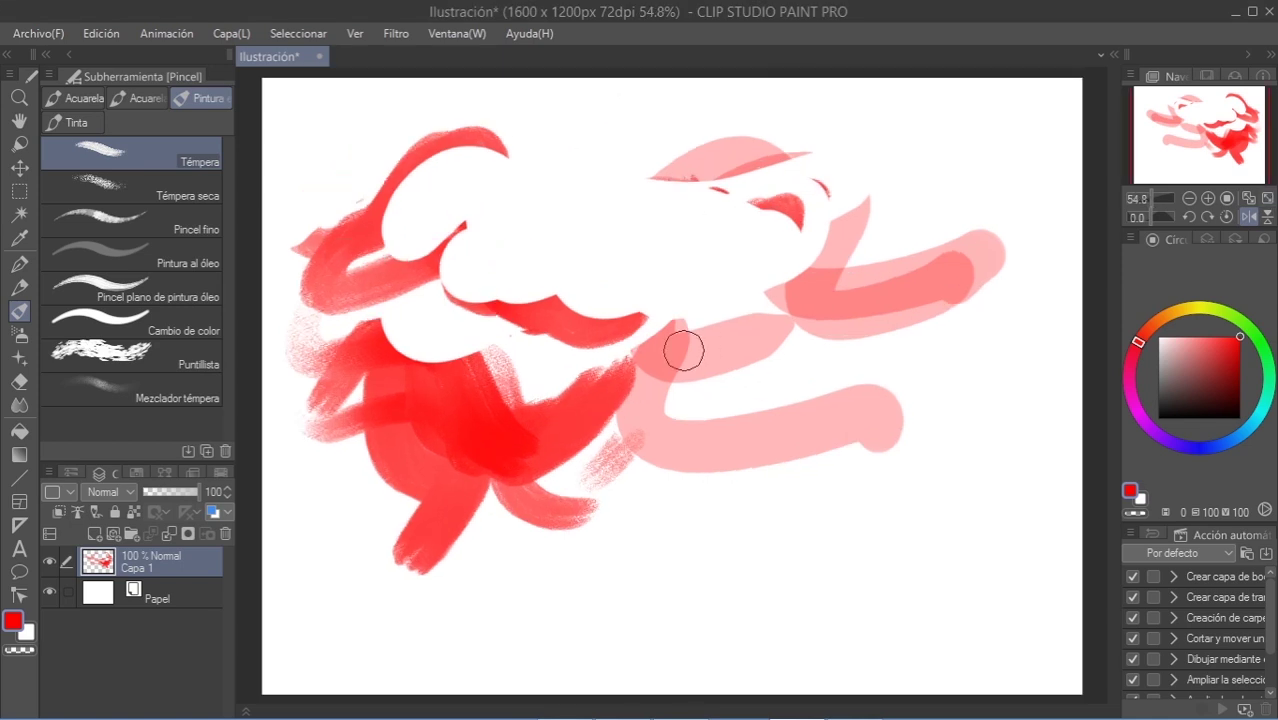
{"action": "key", "text": "h"}
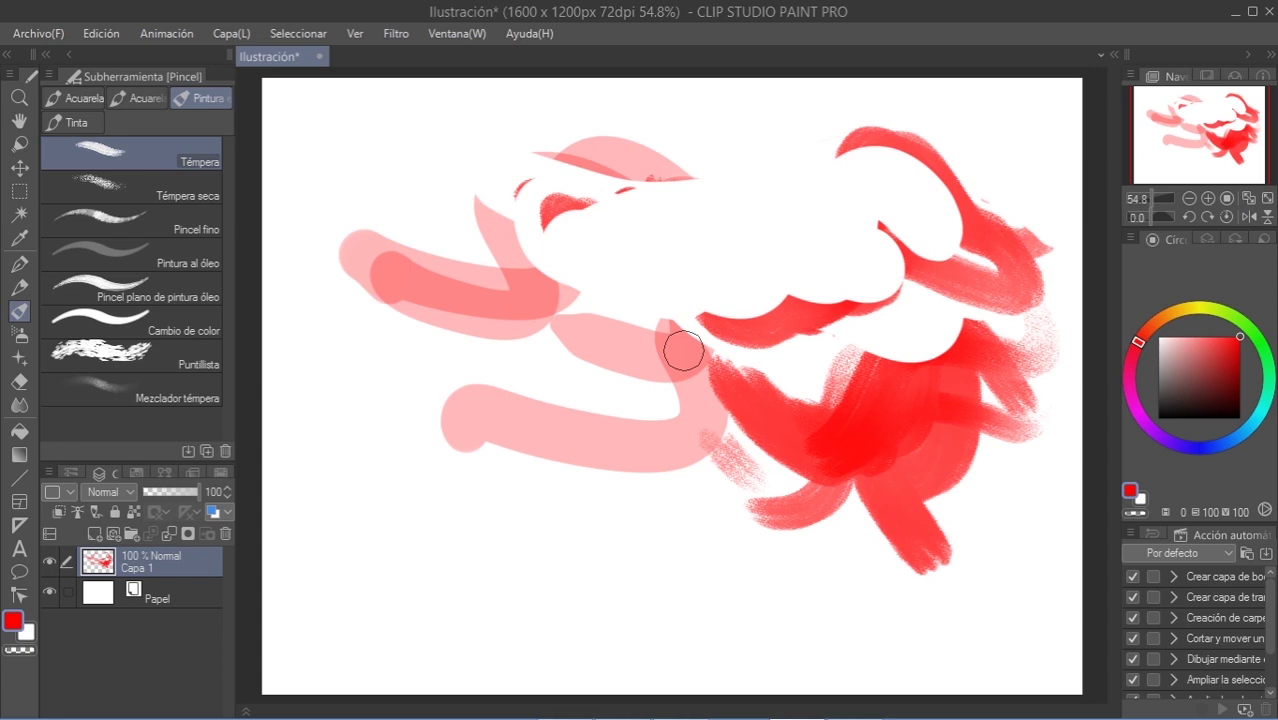
{"action": "key", "text": "h"}
{"action": "key", "text": "h"}
{"action": "key", "text": "h"}
{"action": "key", "text": "Delete"}
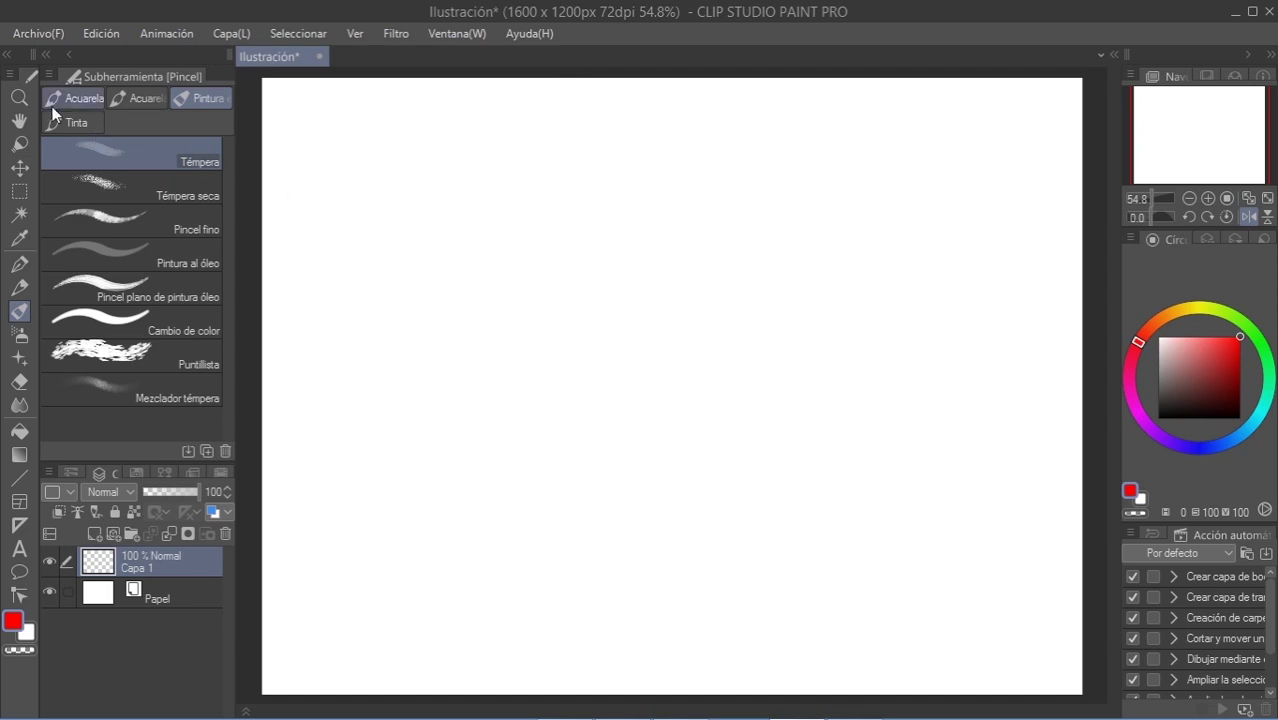
Step: Open the shortcut settings and set the Área de configuración to Opciones
{"action": "left_click", "coordinate": [33, 34]}
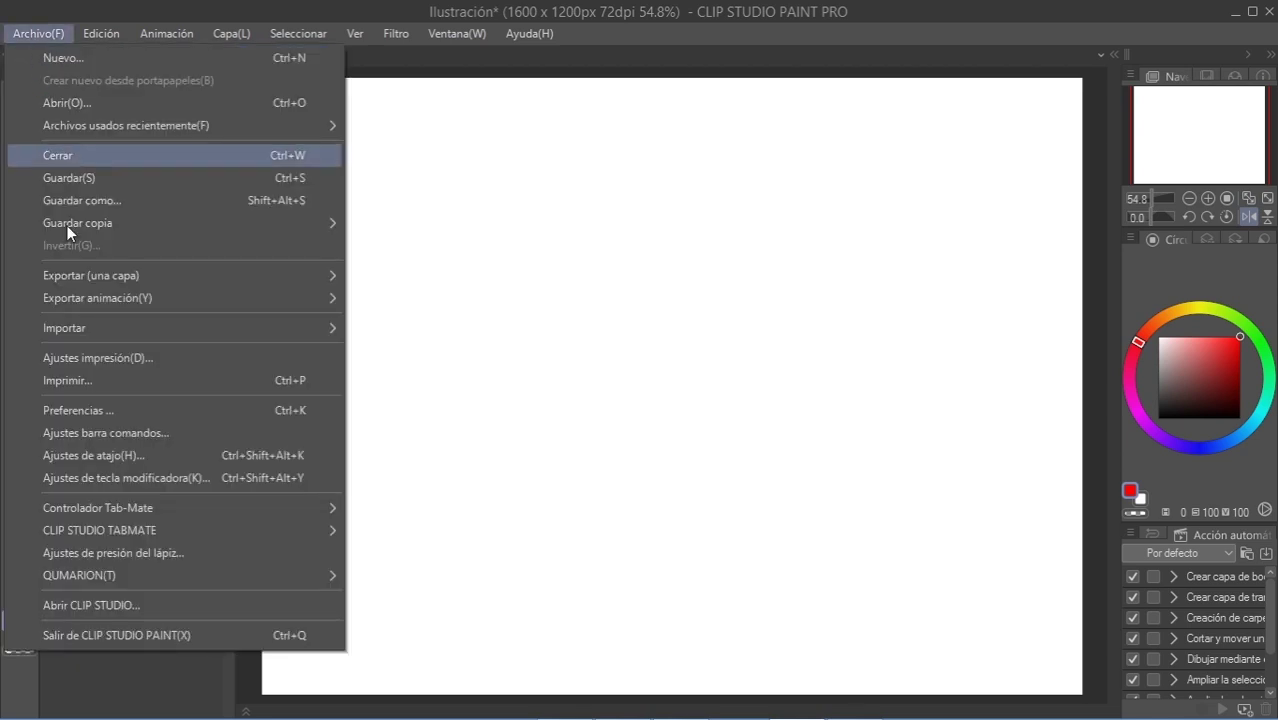
{"action": "left_click", "coordinate": [112, 456]}
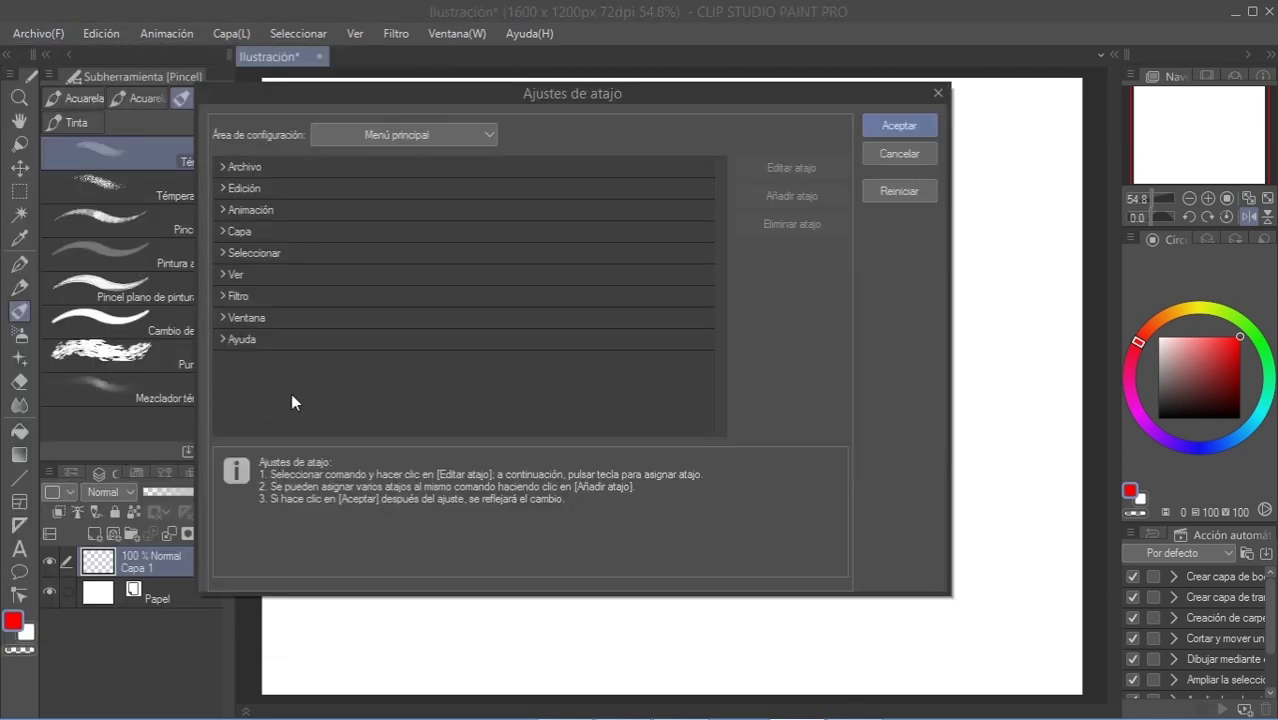
{"action": "left_click", "coordinate": [401, 136]}
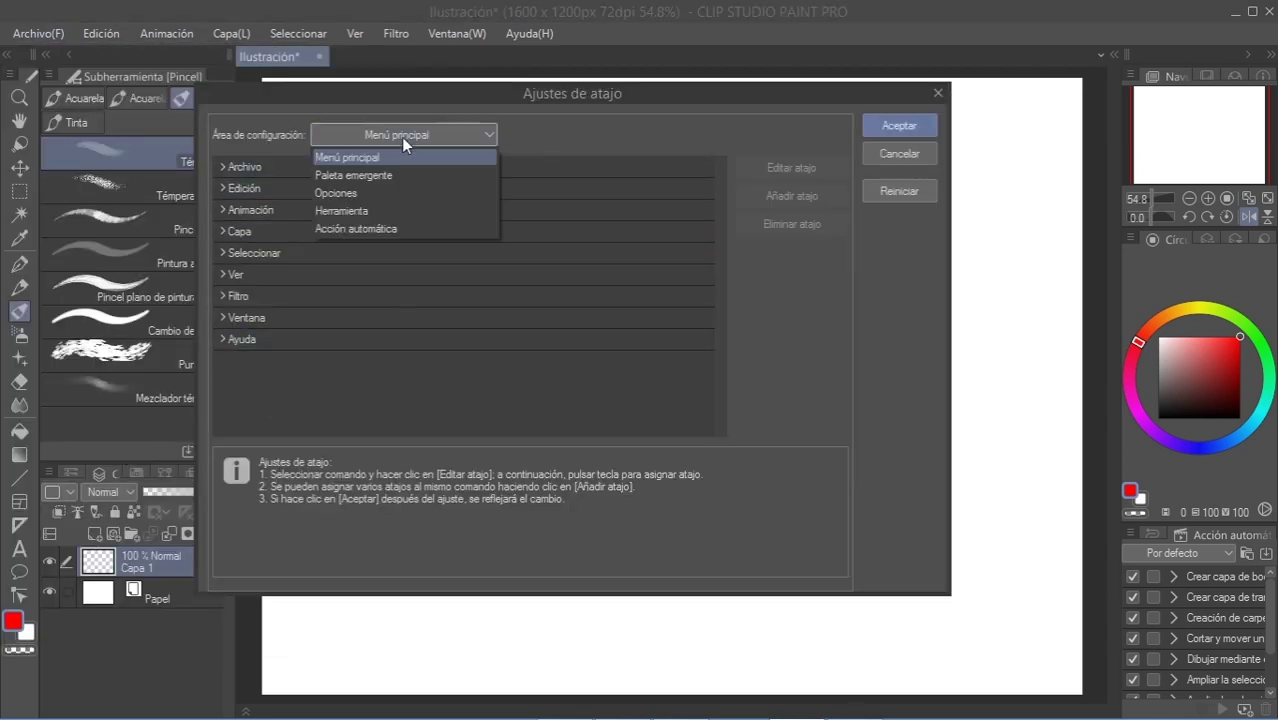
{"action": "left_click", "coordinate": [363, 191]}
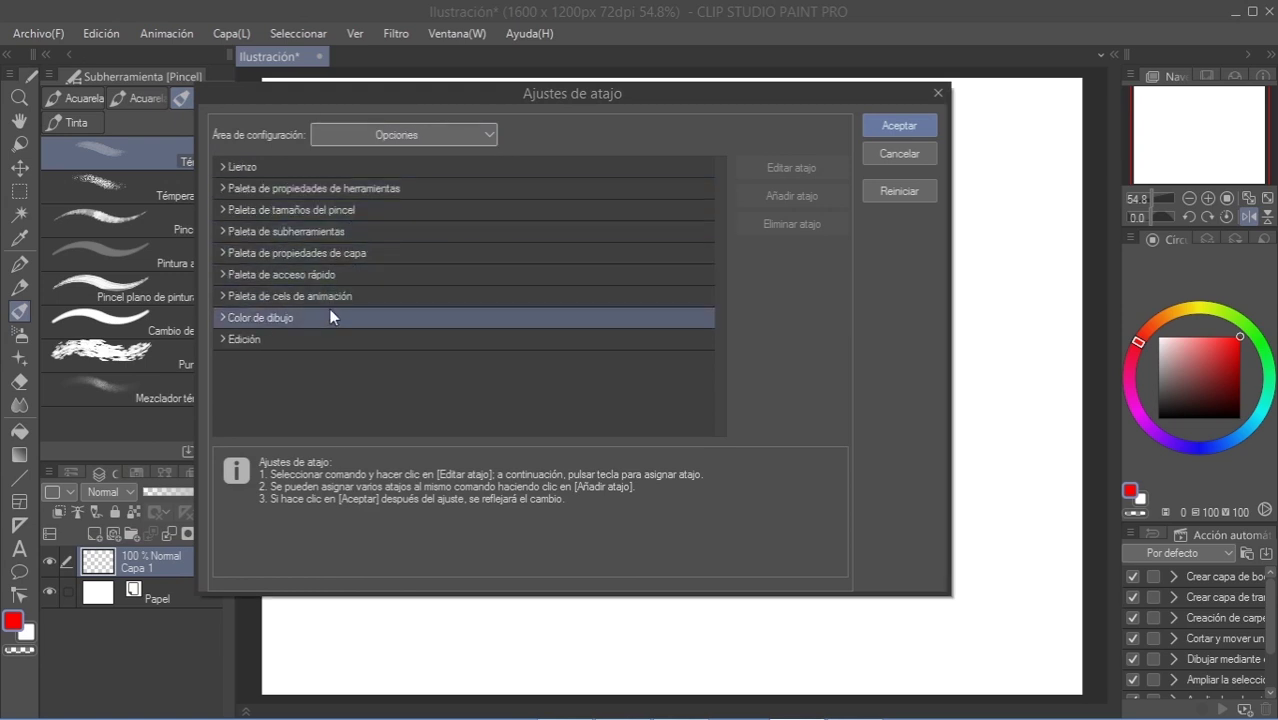
Step: Under Paleta de propiedades de herramientas > Tinta, assign 1, 2 and 3 to Establecer opacidad en 10 %, 20 % and 30 %
{"action": "left_click", "coordinate": [221, 190]}
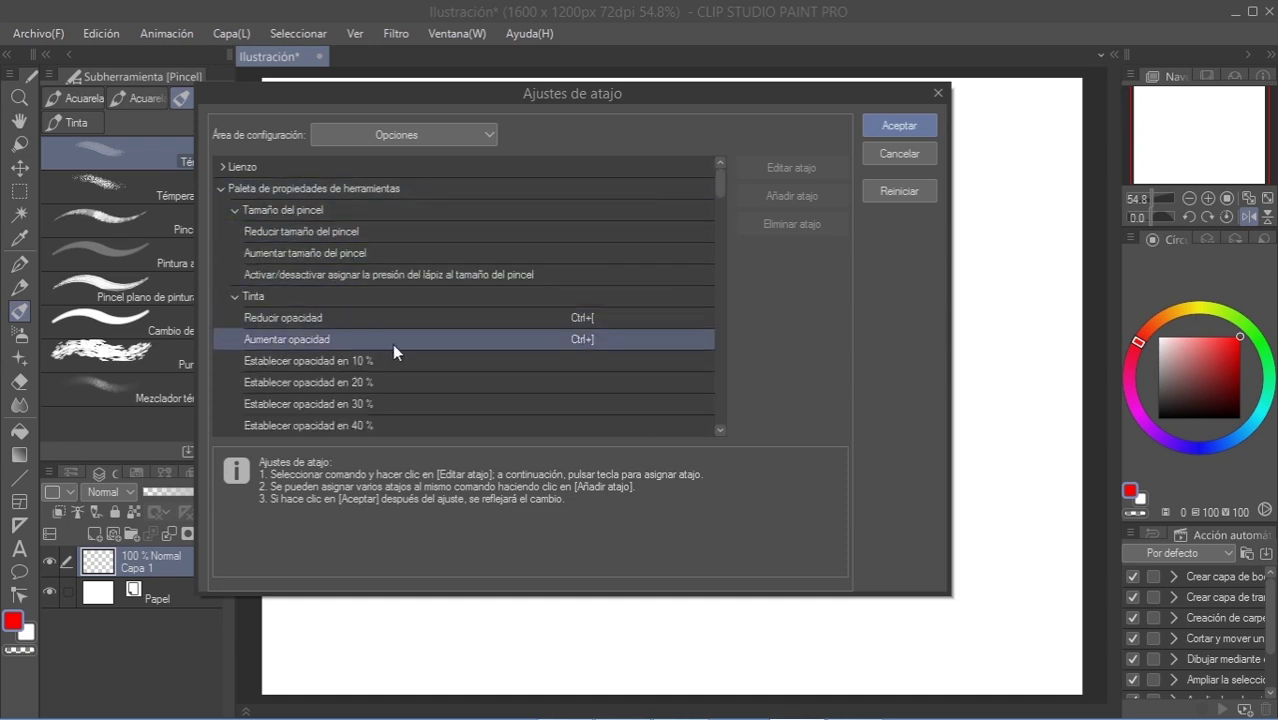
{"action": "scroll", "coordinate": [392, 343], "scroll_direction": "down", "scroll_amount": 1}
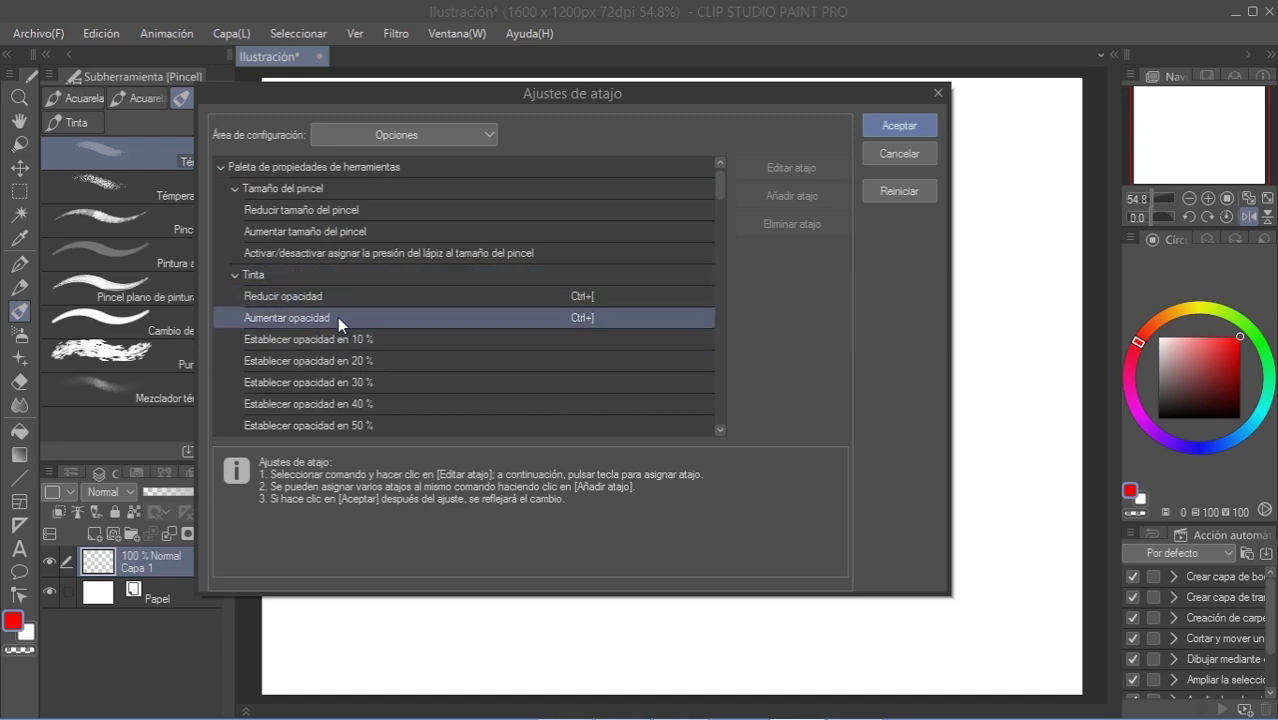
{"action": "scroll", "coordinate": [337, 317], "scroll_direction": "down", "scroll_amount": 1}
{"action": "scroll", "coordinate": [349, 323], "scroll_direction": "down", "scroll_amount": 1}
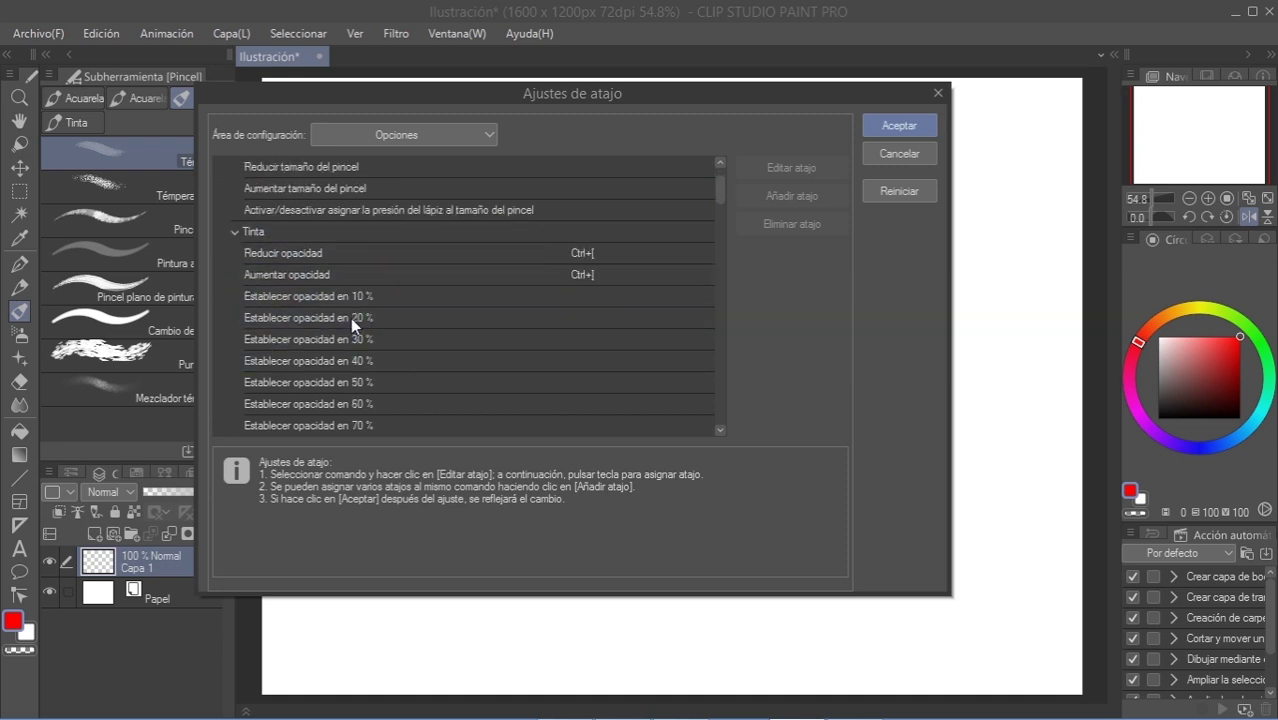
{"action": "scroll", "coordinate": [363, 296], "scroll_direction": "down", "scroll_amount": 4}
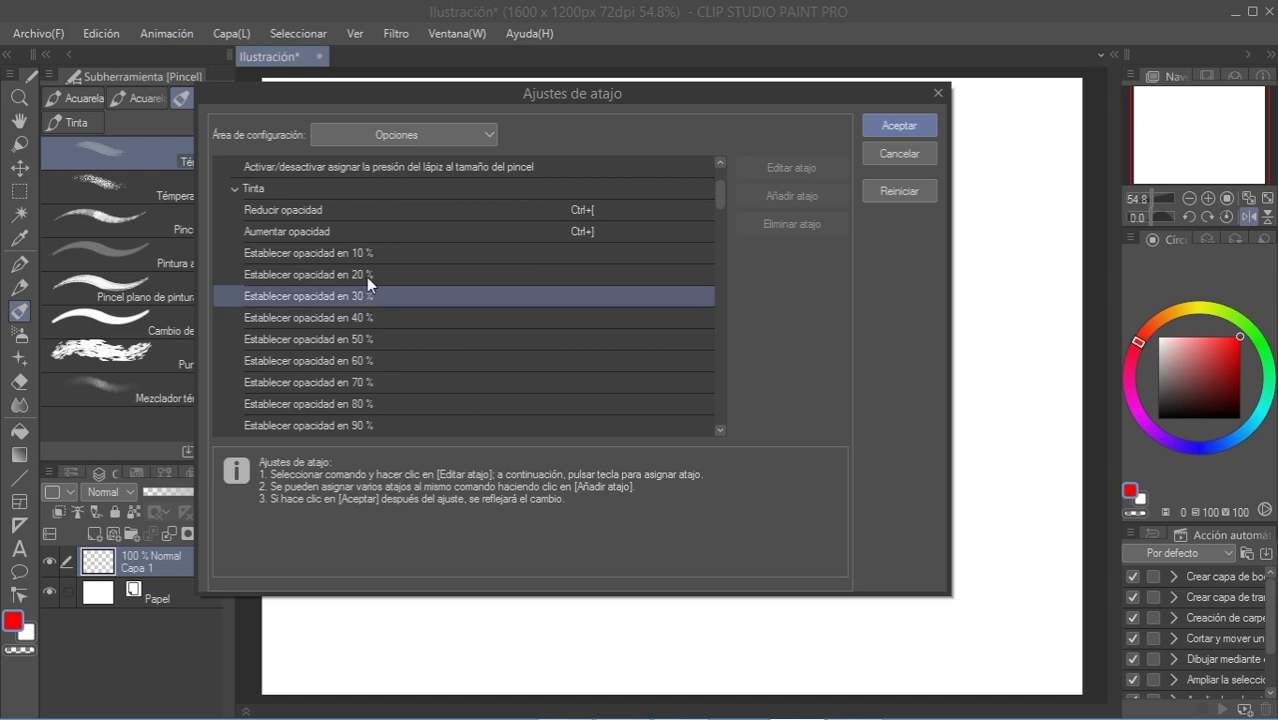
{"action": "scroll", "coordinate": [430, 318], "scroll_direction": "up", "scroll_amount": 1}
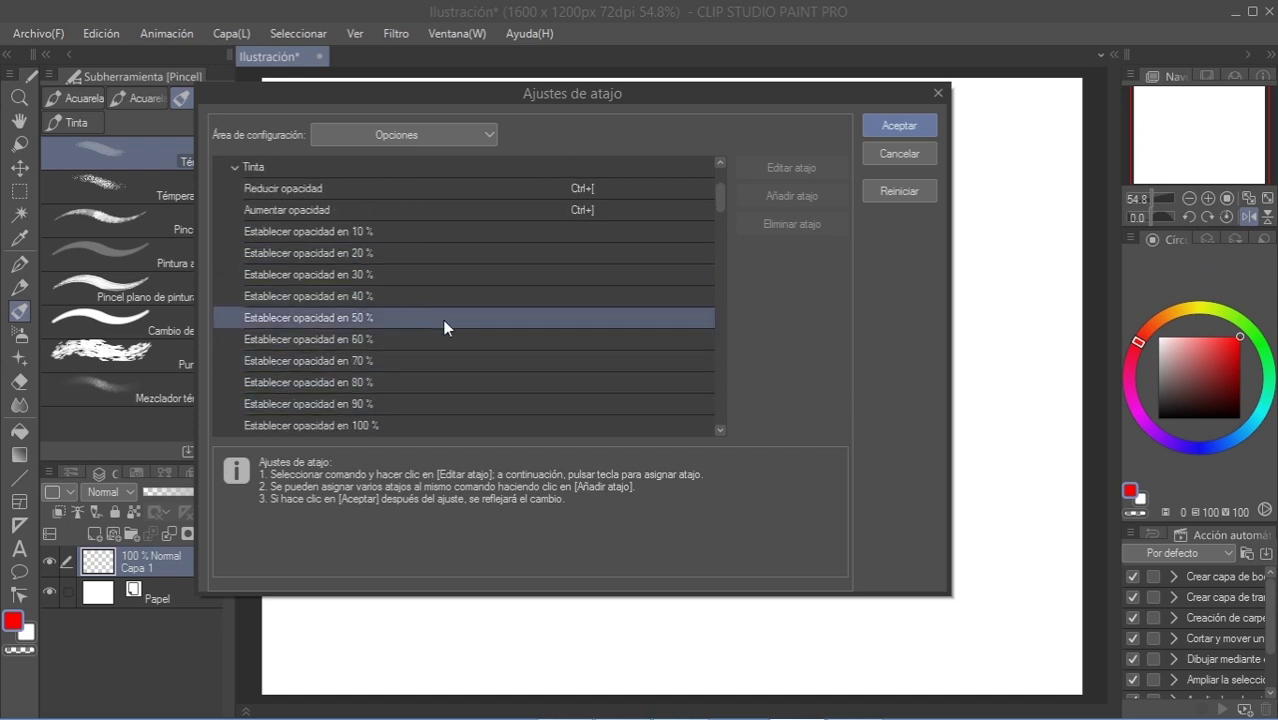
{"action": "left_click", "coordinate": [587, 233]}
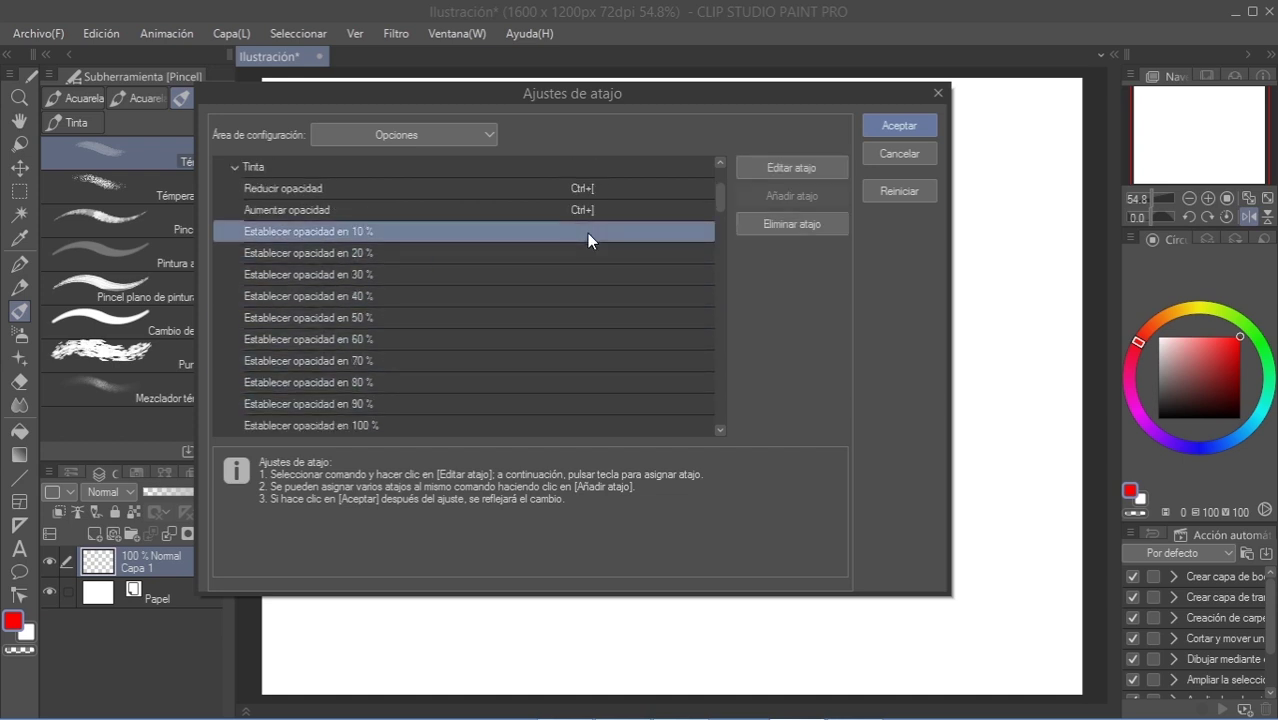
{"action": "key", "text": "1"}
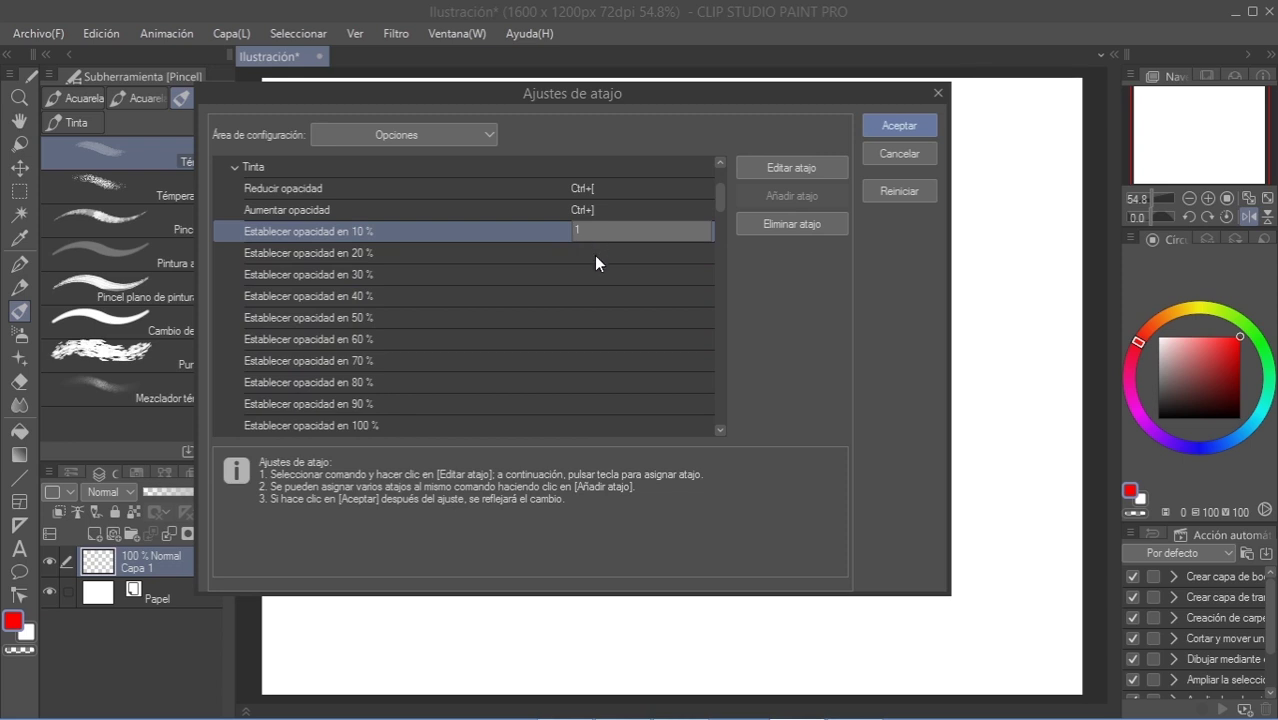
{"action": "double_click", "coordinate": [594, 255]}
{"action": "key", "text": "2"}
{"action": "double_click", "coordinate": [597, 274]}
{"action": "key", "text": "3"}
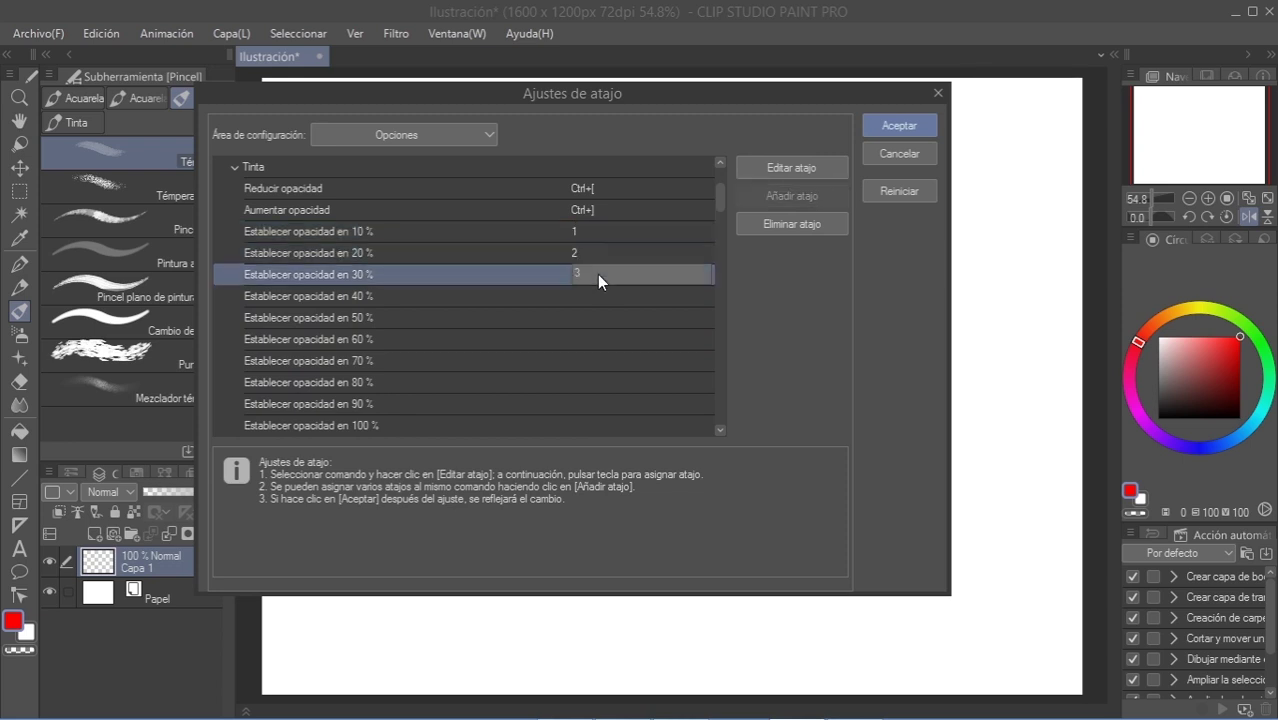
Step: Assign 8 to Establecer opacidad en 80 % and accept the shortcut settings
{"action": "double_click", "coordinate": [591, 380]}
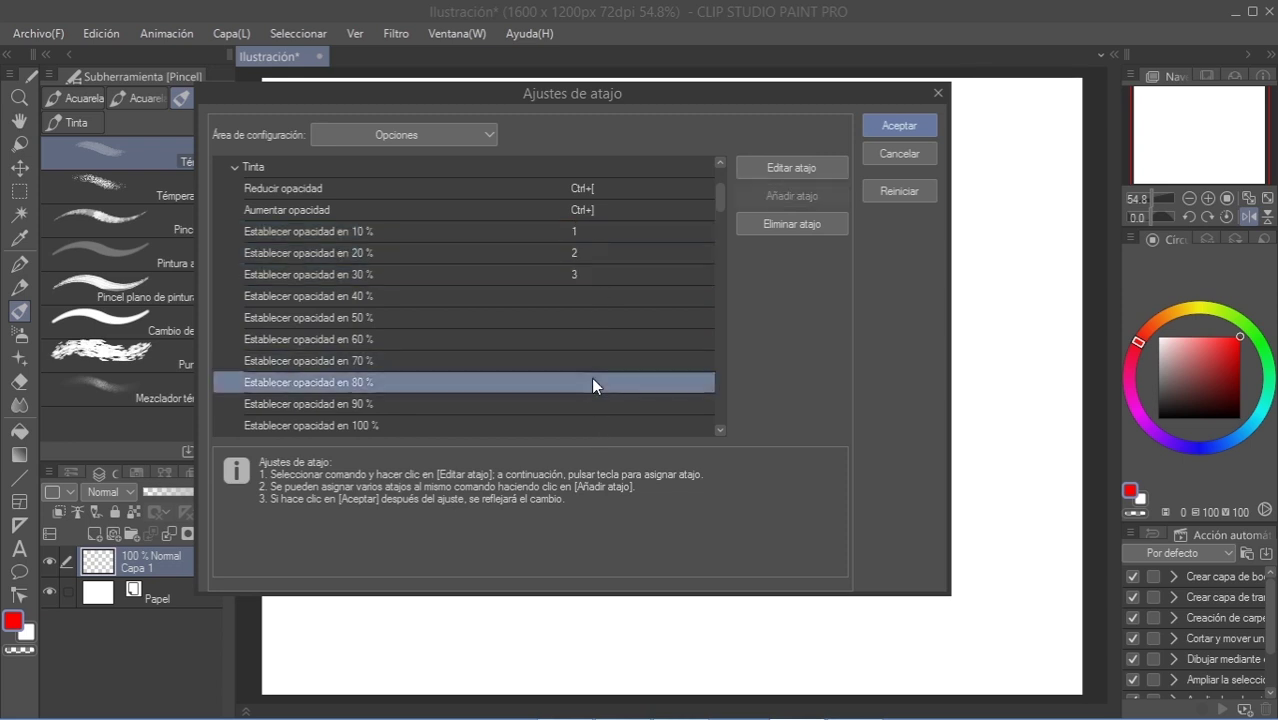
{"action": "key", "text": "8"}
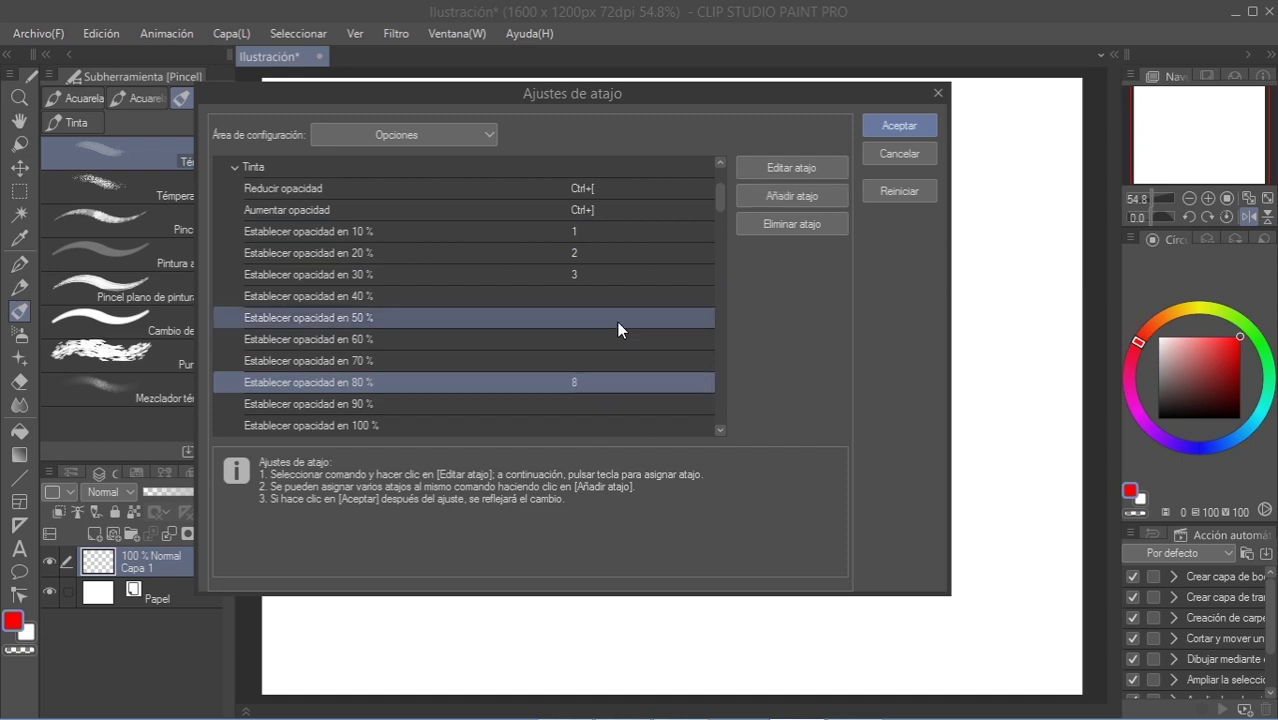
{"action": "left_click", "coordinate": [566, 278]}
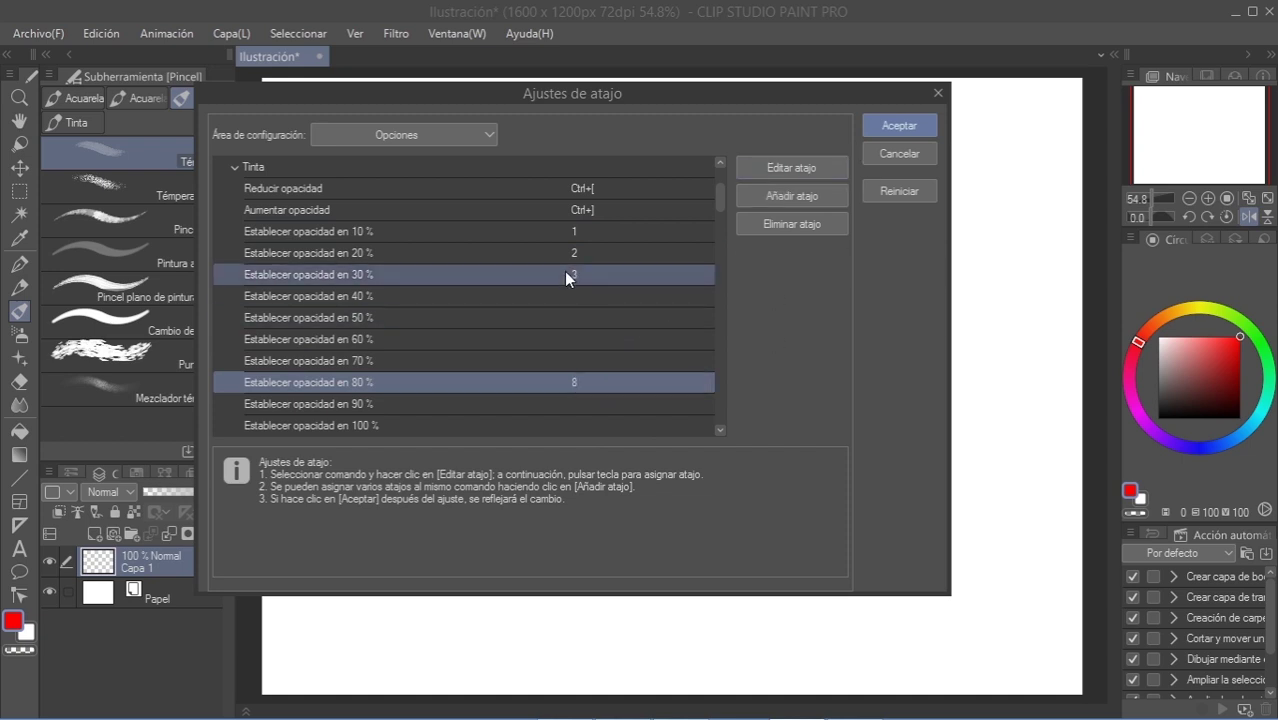
{"action": "left_click", "coordinate": [891, 130]}
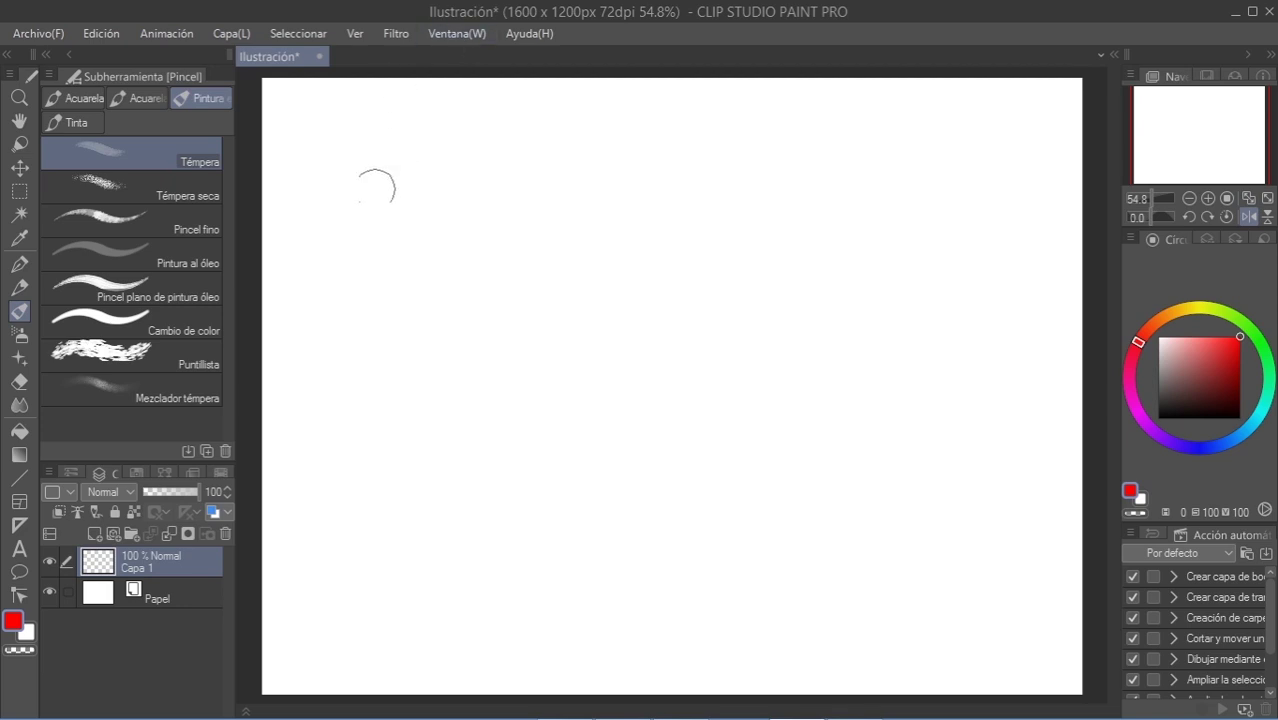
Step: Paint overlapping curved red Témpera strokes on Capa 1, alternating between low and high opacity with the new shortcuts
{"action": "mouse_move", "coordinate": [345, 178]}
{"action": "left_mouse_down"}
{"action": "mouse_move", "coordinate": [377, 260]}
{"action": "mouse_move", "coordinate": [530, 213]}
{"action": "left_mouse_up"}
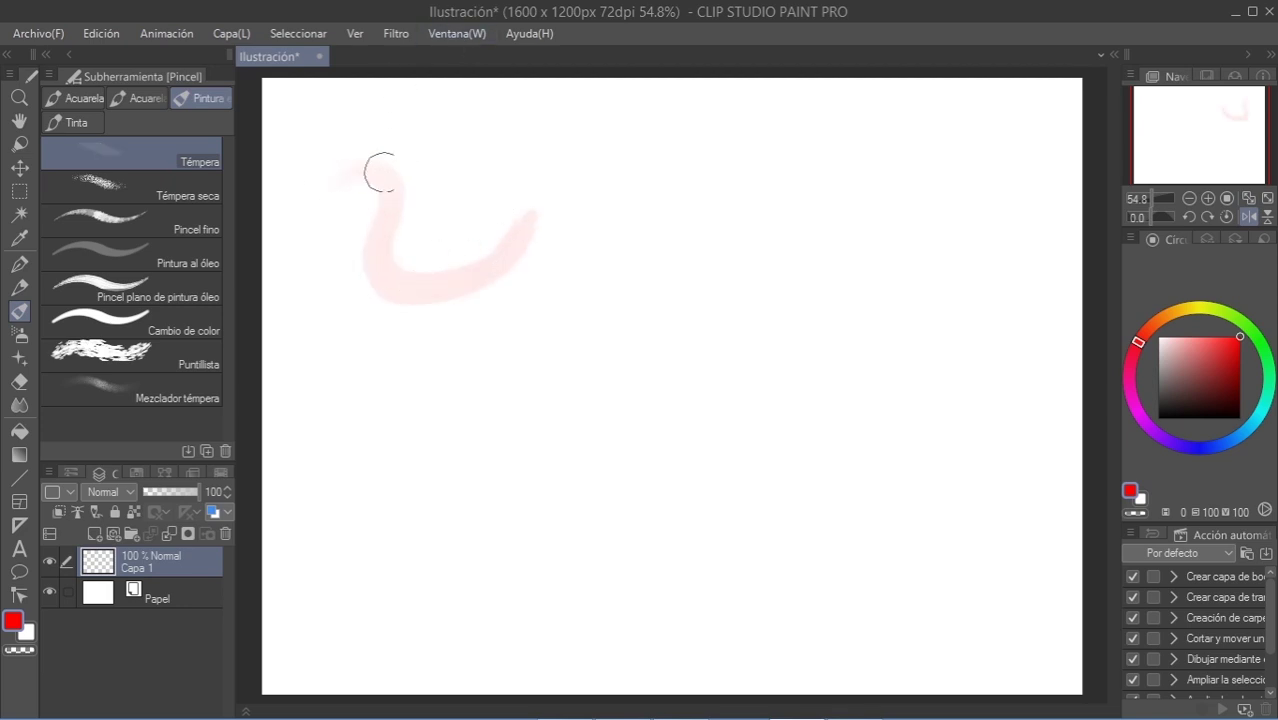
{"action": "mouse_move", "coordinate": [379, 171]}
{"action": "left_mouse_down"}
{"action": "mouse_move", "coordinate": [393, 278]}
{"action": "mouse_move", "coordinate": [534, 189]}
{"action": "left_mouse_up"}
{"action": "left_click_drag", "start_coordinate": [431, 189], "coordinate": [523, 229]}
{"action": "mouse_move", "coordinate": [400, 264]}
{"action": "left_mouse_down"}
{"action": "mouse_move", "coordinate": [539, 245]}
{"action": "mouse_move", "coordinate": [552, 268]}
{"action": "left_mouse_up"}
{"action": "mouse_move", "coordinate": [400, 428]}
{"action": "left_mouse_down"}
{"action": "mouse_move", "coordinate": [670, 342]}
{"action": "mouse_move", "coordinate": [715, 290]}
{"action": "mouse_move", "coordinate": [466, 320]}
{"action": "mouse_move", "coordinate": [456, 485]}
{"action": "left_mouse_up"}
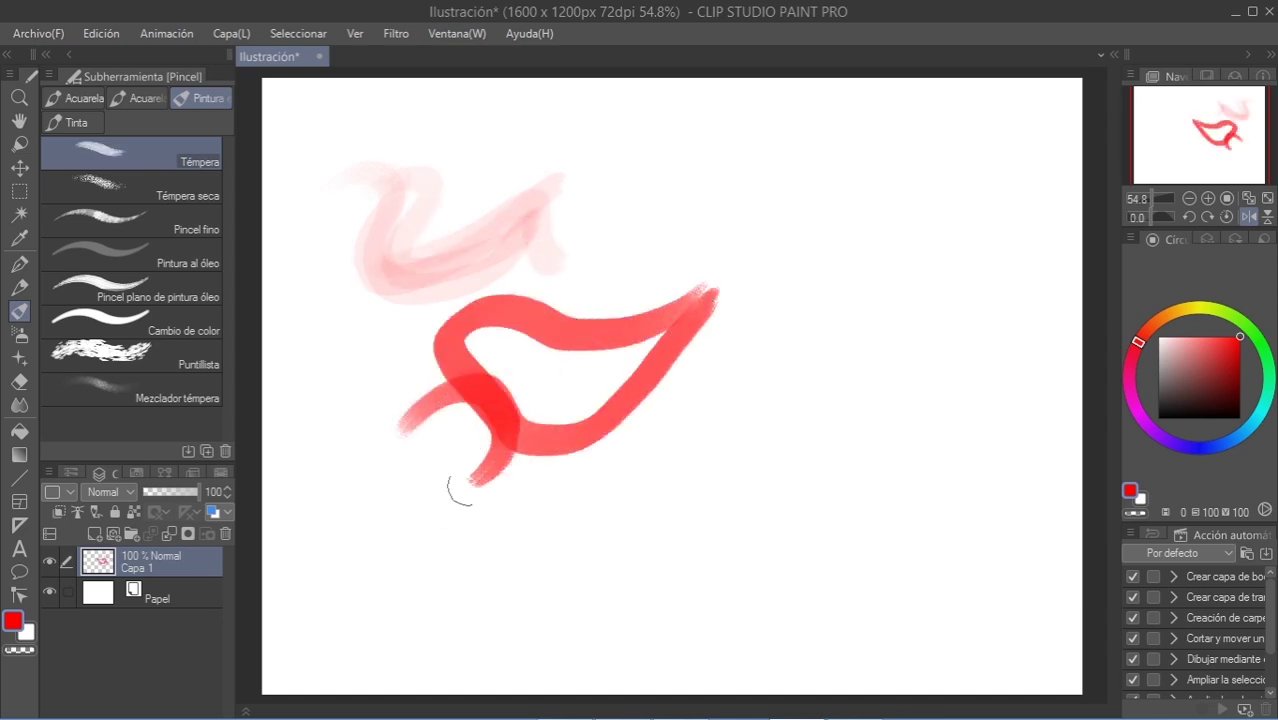
{"action": "mouse_move", "coordinate": [640, 236]}
{"action": "left_mouse_down"}
{"action": "mouse_move", "coordinate": [608, 302]}
{"action": "mouse_move", "coordinate": [535, 438]}
{"action": "left_mouse_up"}
{"action": "mouse_move", "coordinate": [680, 185]}
{"action": "left_mouse_down"}
{"action": "mouse_move", "coordinate": [892, 170]}
{"action": "mouse_move", "coordinate": [801, 233]}
{"action": "mouse_move", "coordinate": [650, 292]}
{"action": "mouse_move", "coordinate": [512, 408]}
{"action": "left_mouse_up"}
{"action": "mouse_move", "coordinate": [634, 226]}
{"action": "left_mouse_down"}
{"action": "mouse_move", "coordinate": [575, 255]}
{"action": "mouse_move", "coordinate": [424, 428]}
{"action": "mouse_move", "coordinate": [530, 495]}
{"action": "left_mouse_up"}
{"action": "mouse_move", "coordinate": [496, 277]}
{"action": "left_mouse_down"}
{"action": "mouse_move", "coordinate": [414, 471]}
{"action": "mouse_move", "coordinate": [490, 548]}
{"action": "left_mouse_up"}
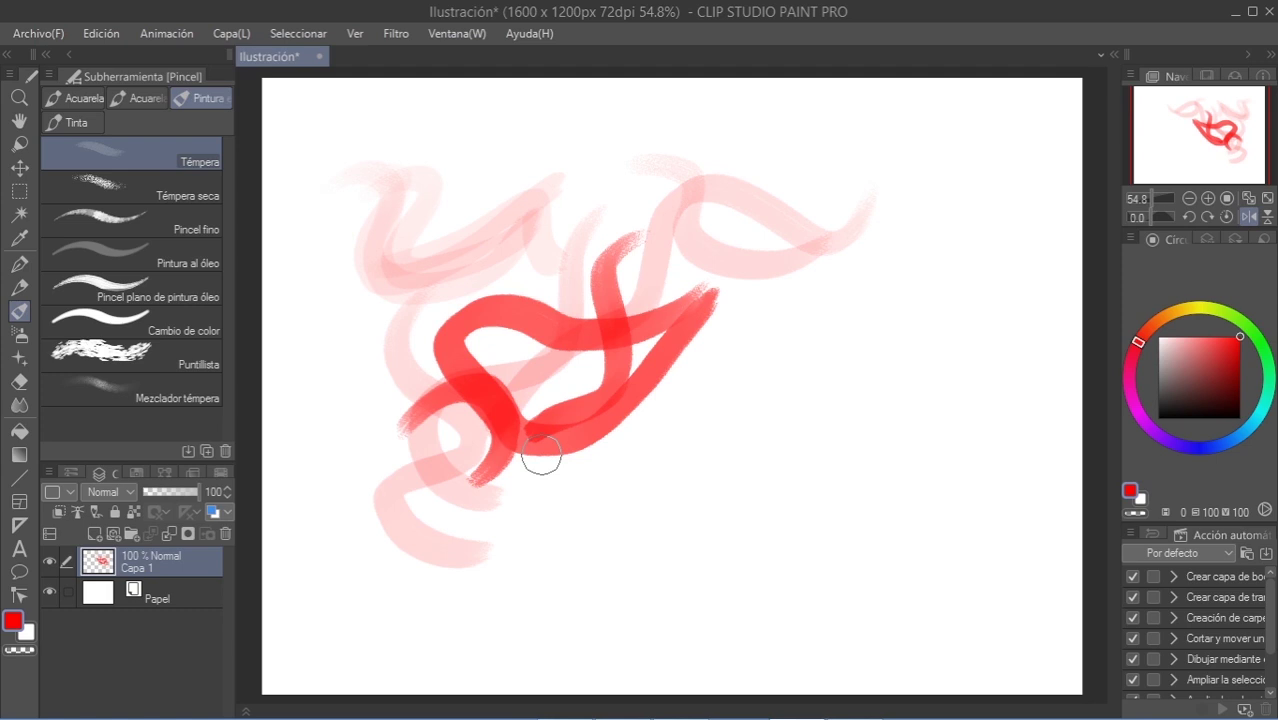
Step: Display the Propiedad de herramienta palette for Témpera and make it taller so all its settings fit
{"action": "left_click", "coordinate": [449, 32]}
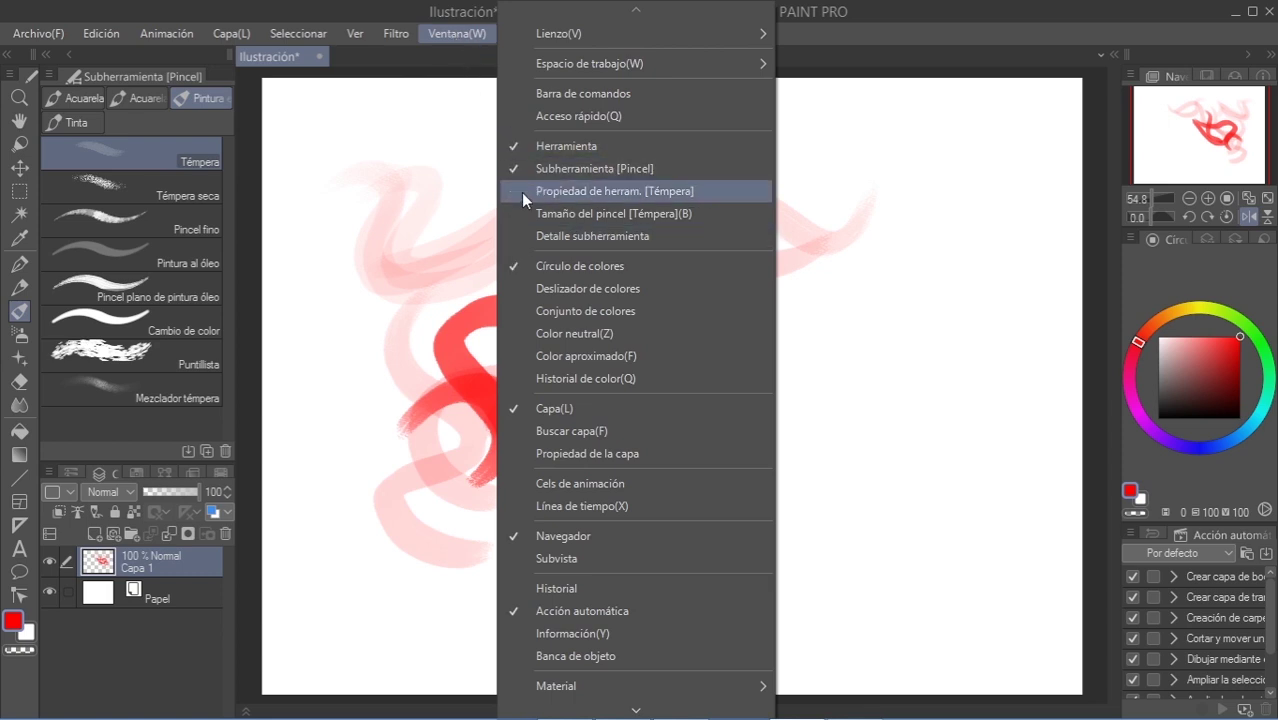
{"action": "left_click", "coordinate": [560, 191]}
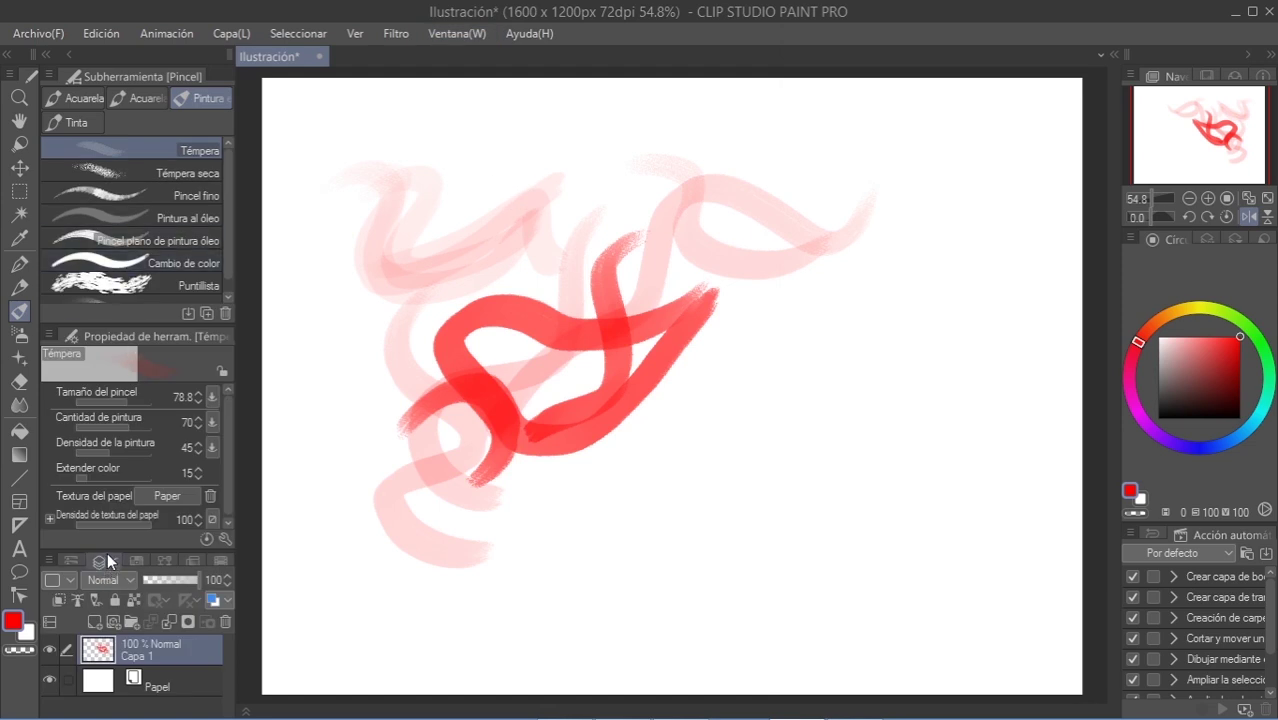
{"action": "left_click_drag", "start_coordinate": [108, 545], "coordinate": [110, 599]}
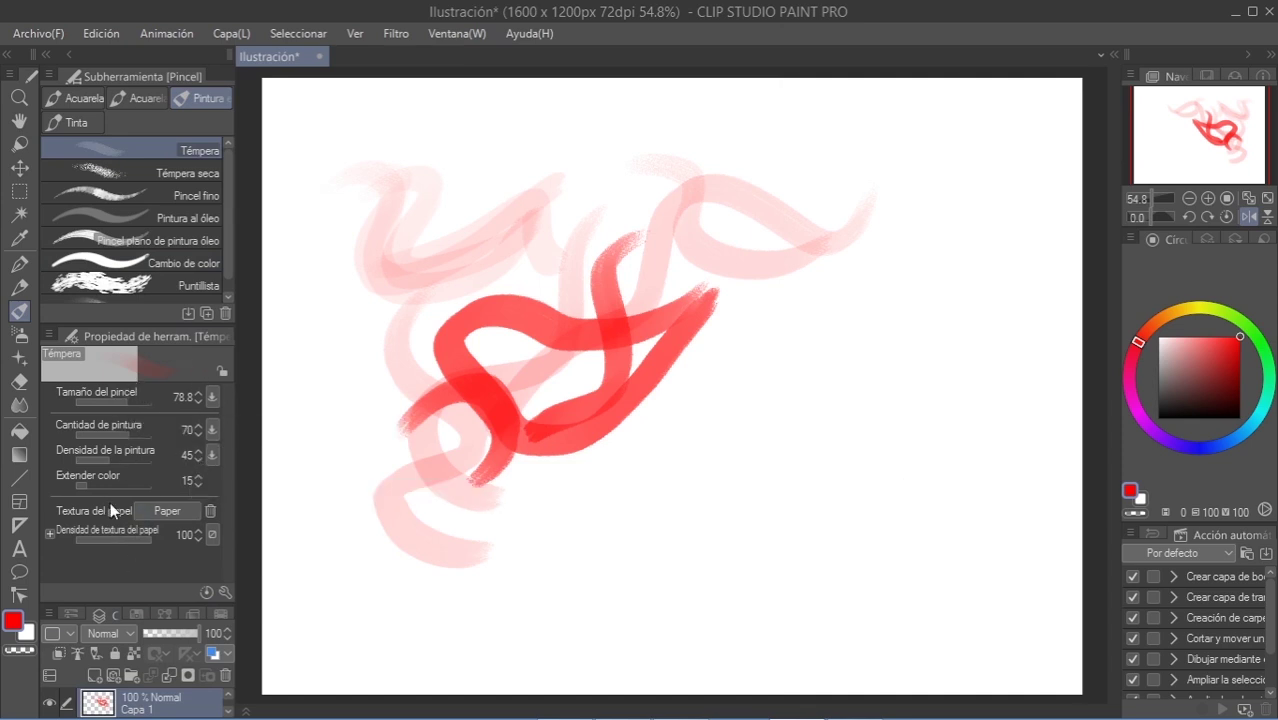
Step: In the Témpera sub tool details under Tinta, make Opacidad visible in the tool properties and hide Extender color
{"action": "left_click", "coordinate": [224, 592]}
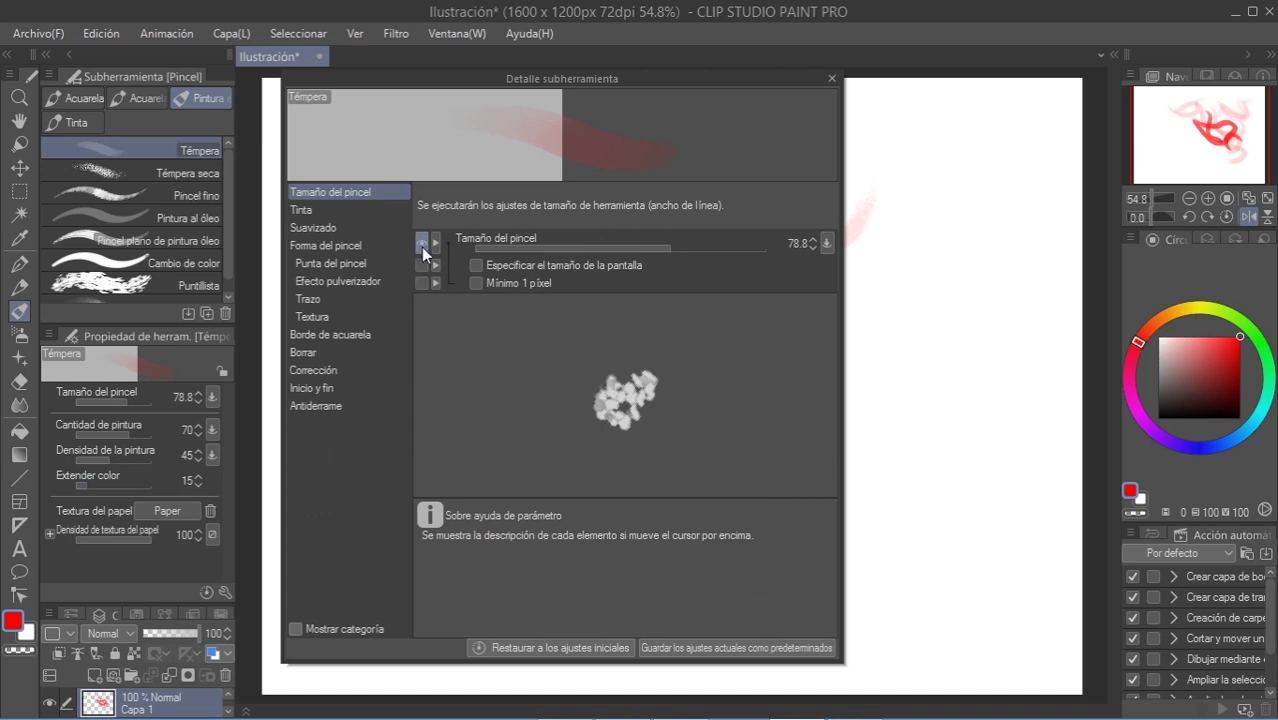
{"action": "left_click", "coordinate": [319, 210]}
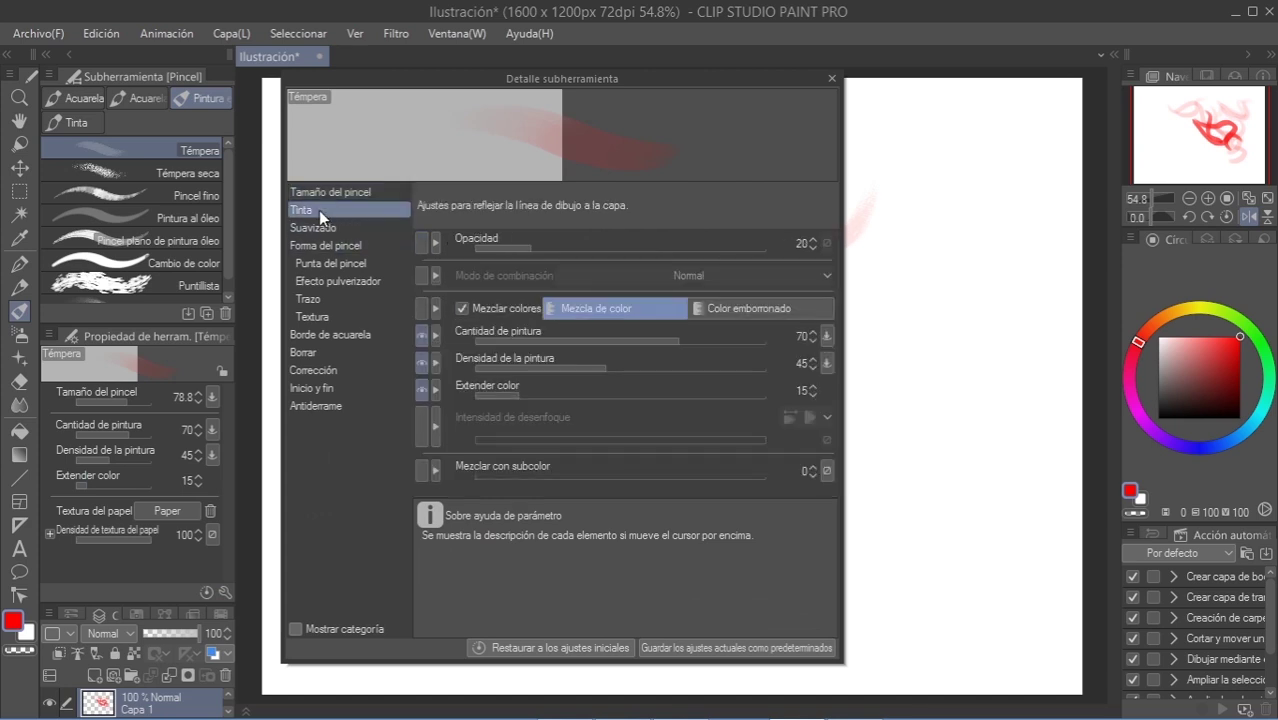
{"action": "left_click", "coordinate": [420, 246]}
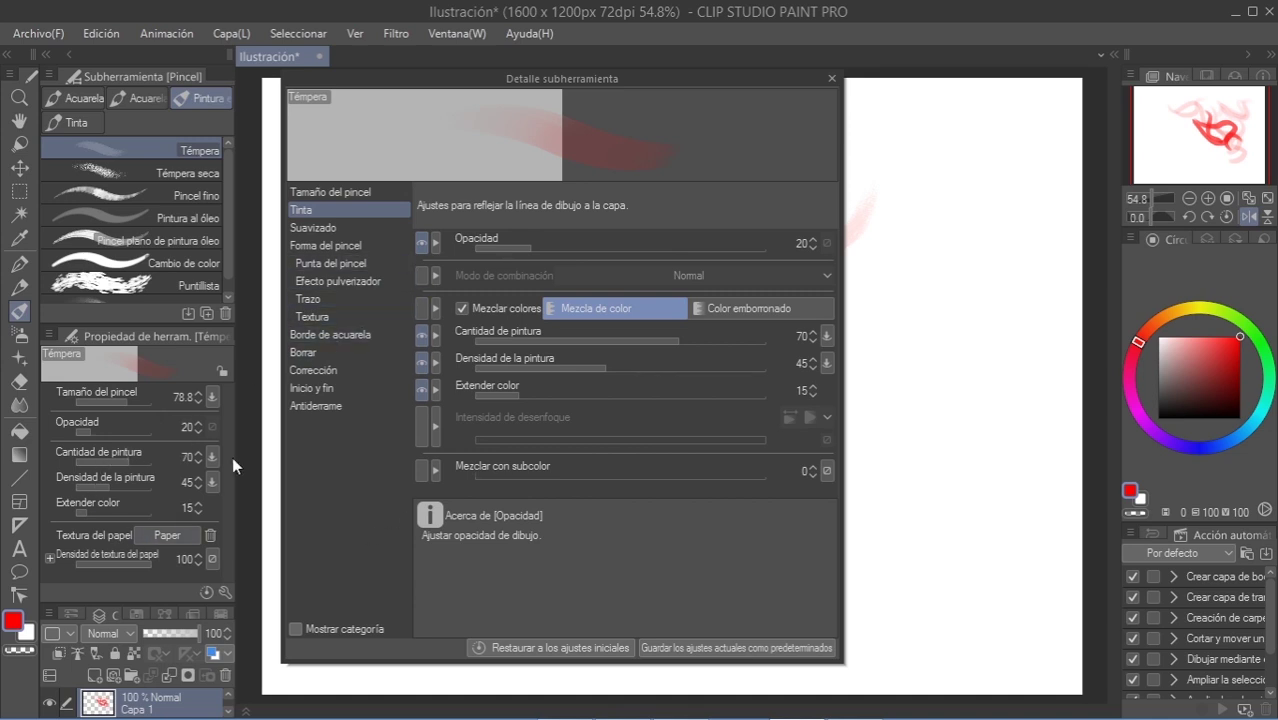
{"action": "left_click", "coordinate": [423, 392]}
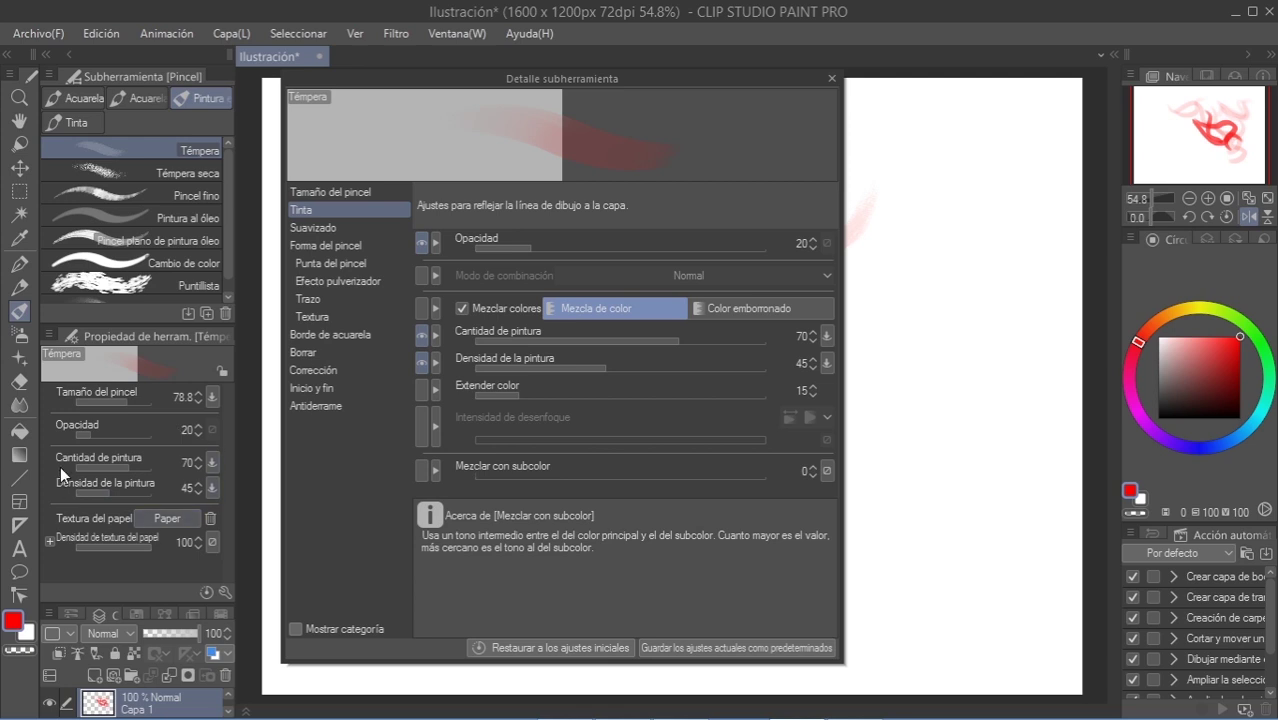
Step: Examine the Témpera detail categories from Suavizado and Forma del pincel through Textura, closing the details when done
{"action": "left_click", "coordinate": [337, 230]}
{"action": "left_click", "coordinate": [338, 243]}
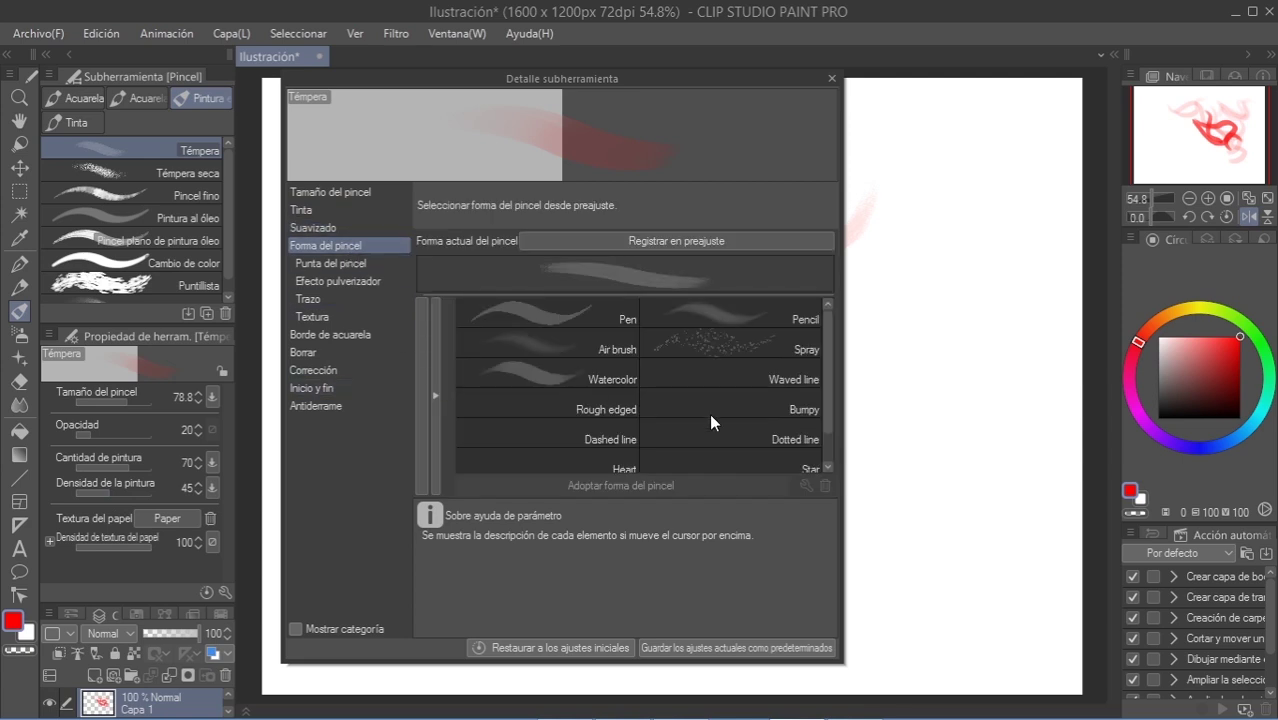
{"action": "left_click", "coordinate": [330, 263]}
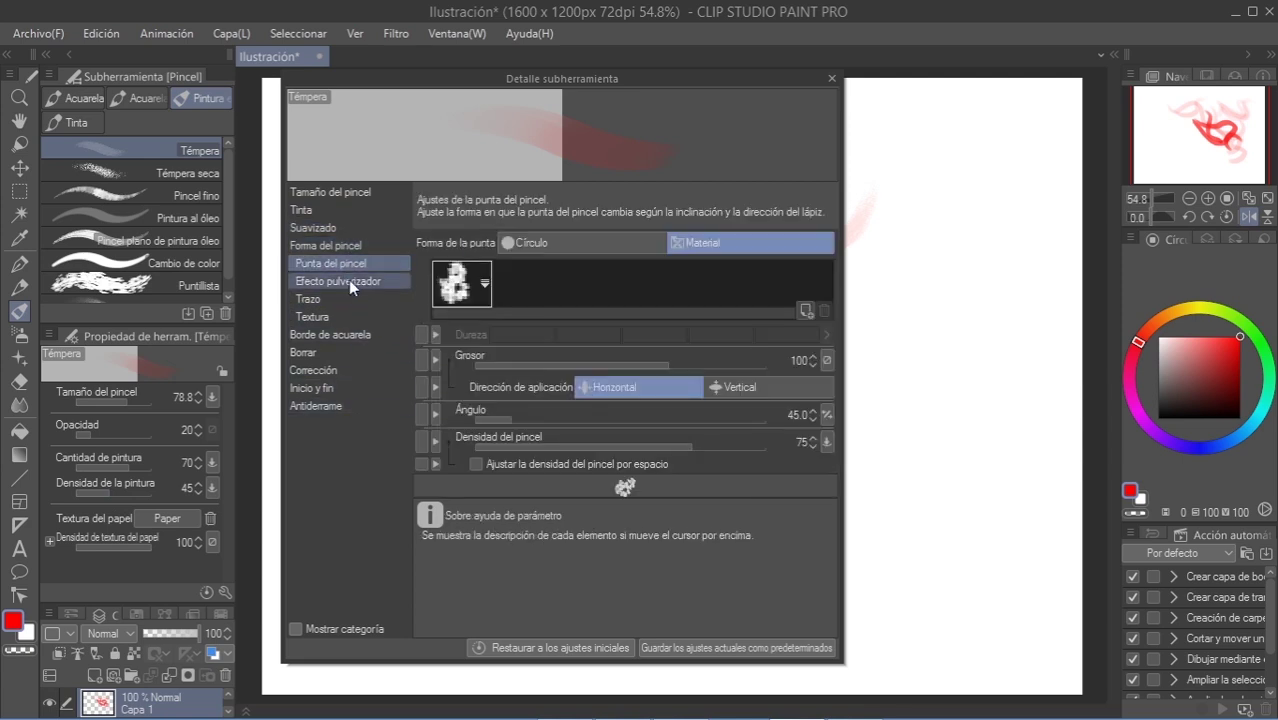
{"action": "left_click", "coordinate": [348, 280]}
{"action": "left_click", "coordinate": [314, 299]}
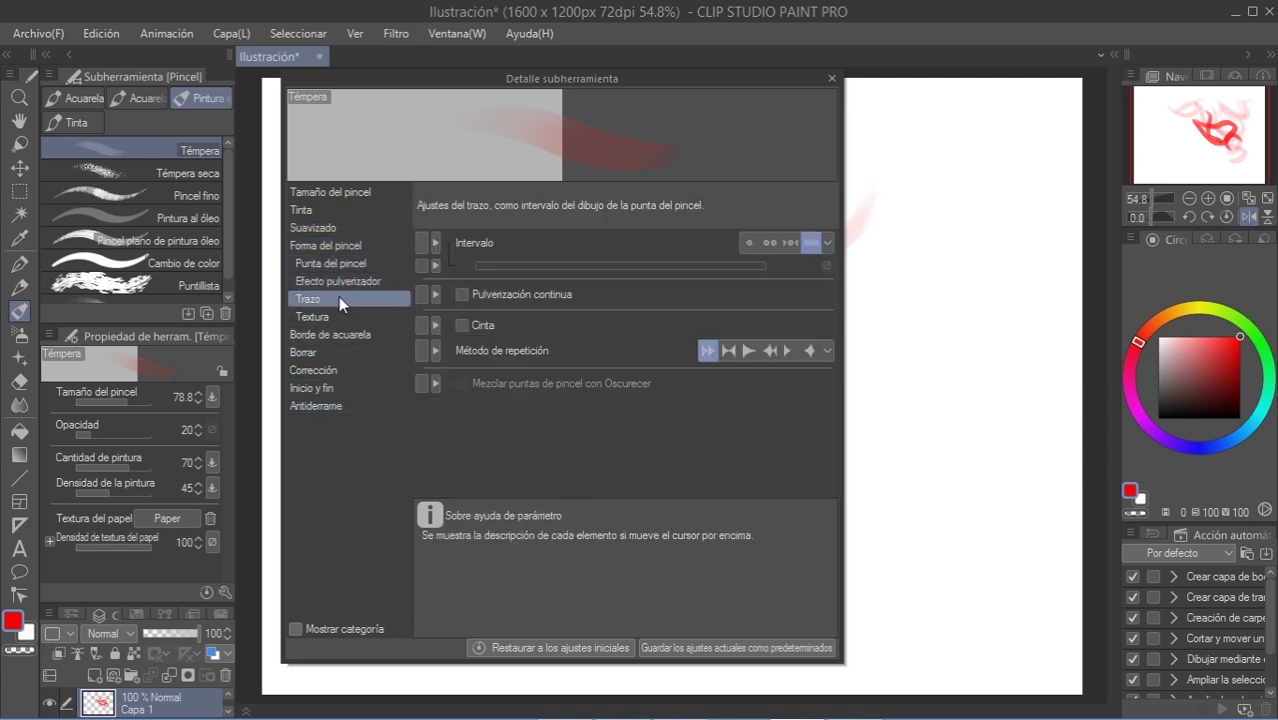
{"action": "left_click", "coordinate": [324, 318]}
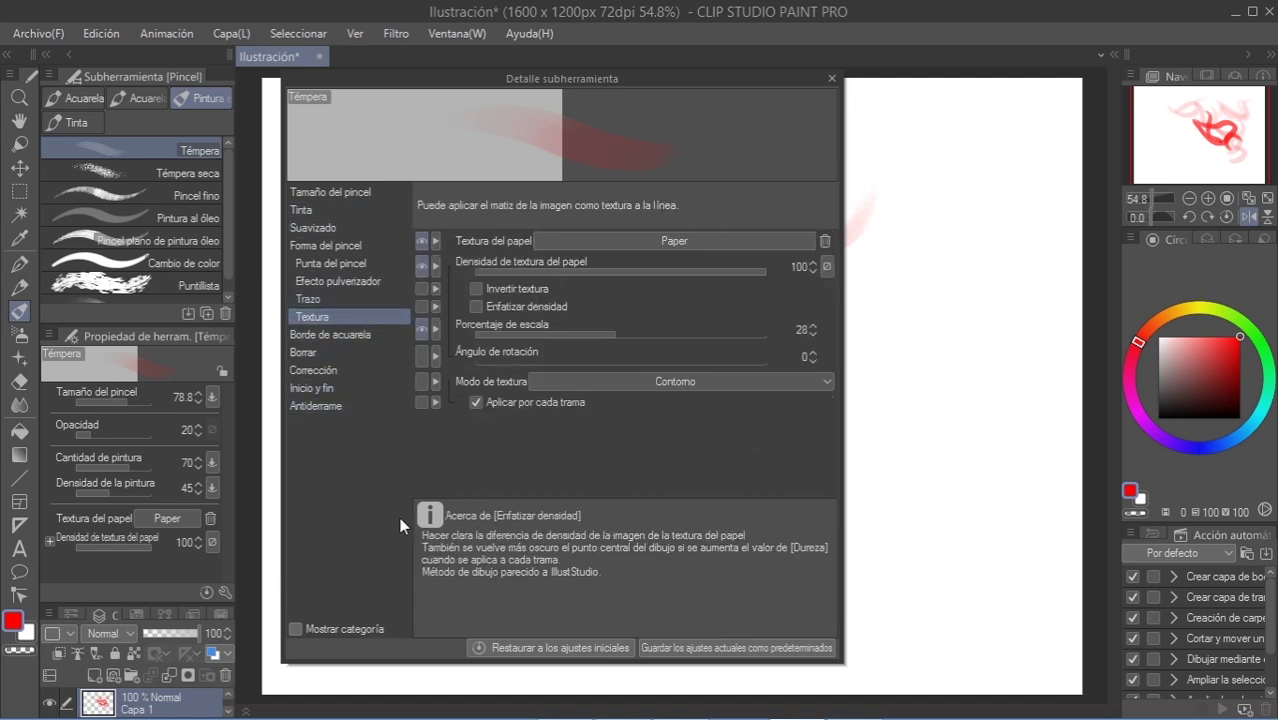
{"action": "left_click", "coordinate": [829, 79]}
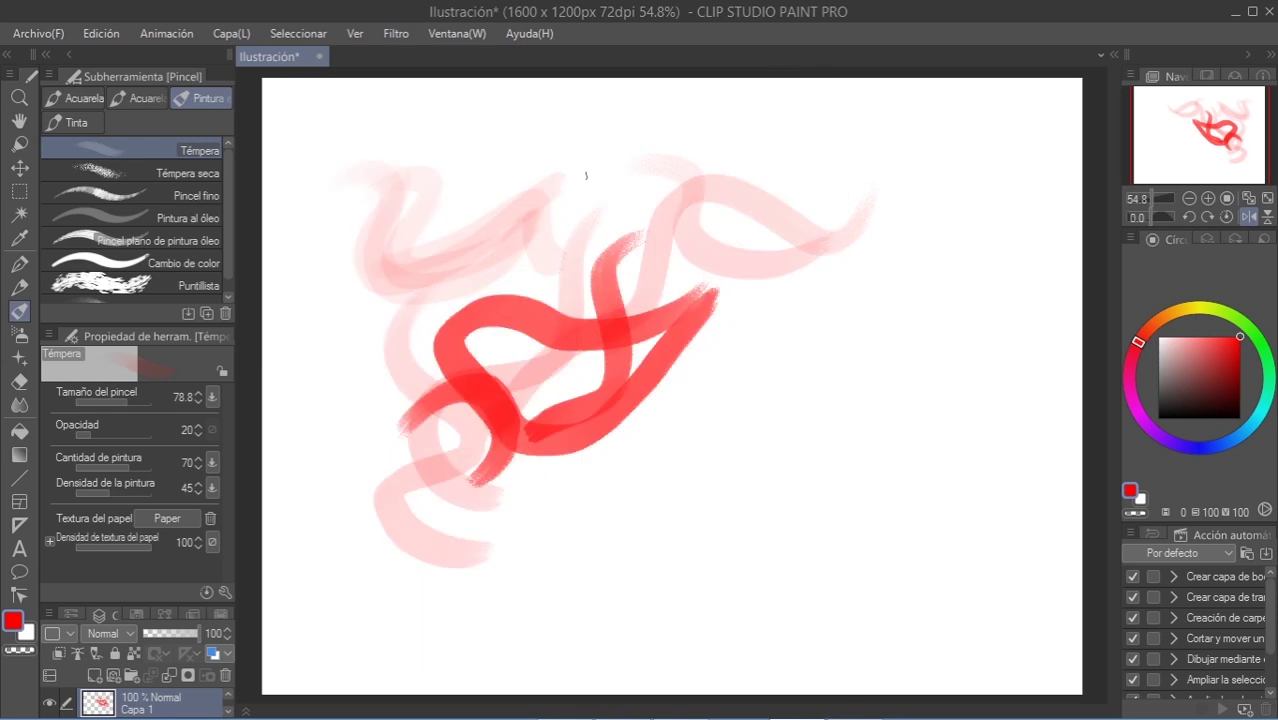
Step: Set Témpera's Opacidad to 67 and make Estabilización from the Corrección category visible in the tool properties
{"action": "mouse_move", "coordinate": [102, 438]}
{"action": "left_mouse_down"}
{"action": "mouse_move", "coordinate": [125, 437]}
{"action": "mouse_move", "coordinate": [91, 439]}
{"action": "mouse_move", "coordinate": [145, 439]}
{"action": "mouse_move", "coordinate": [95, 440]}
{"action": "mouse_move", "coordinate": [126, 440]}
{"action": "left_mouse_up"}
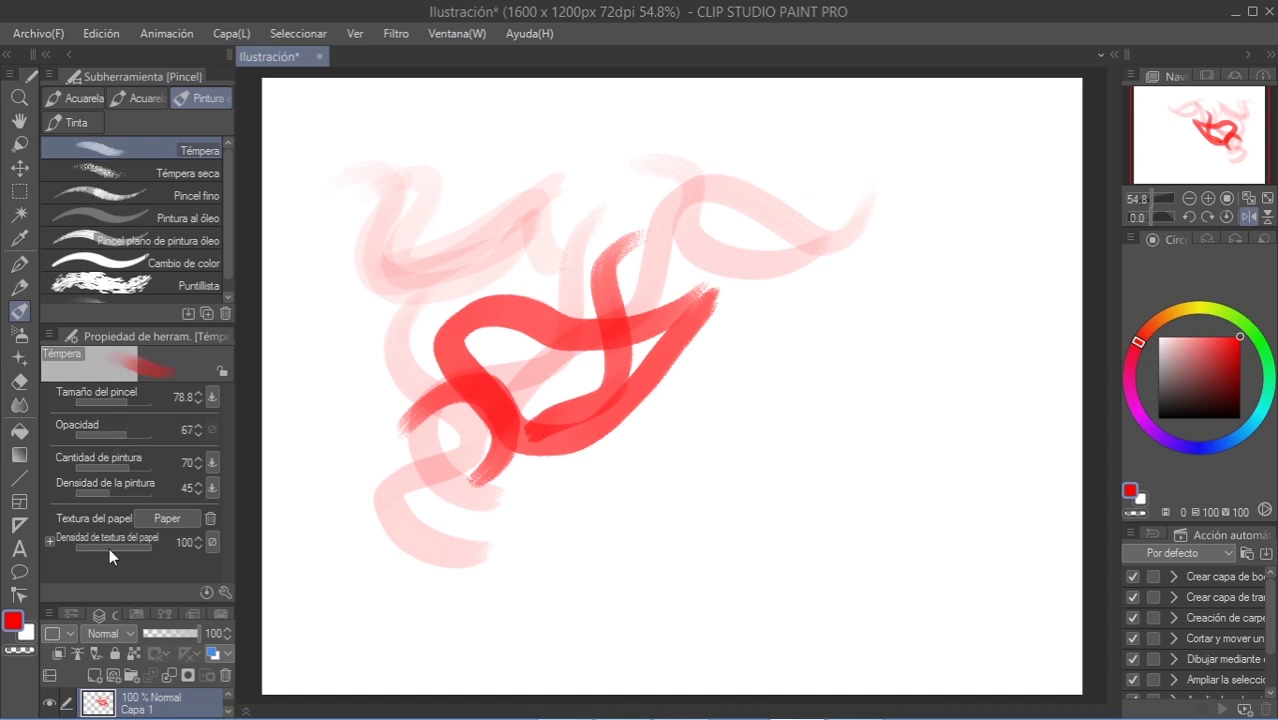
{"action": "left_click", "coordinate": [224, 593]}
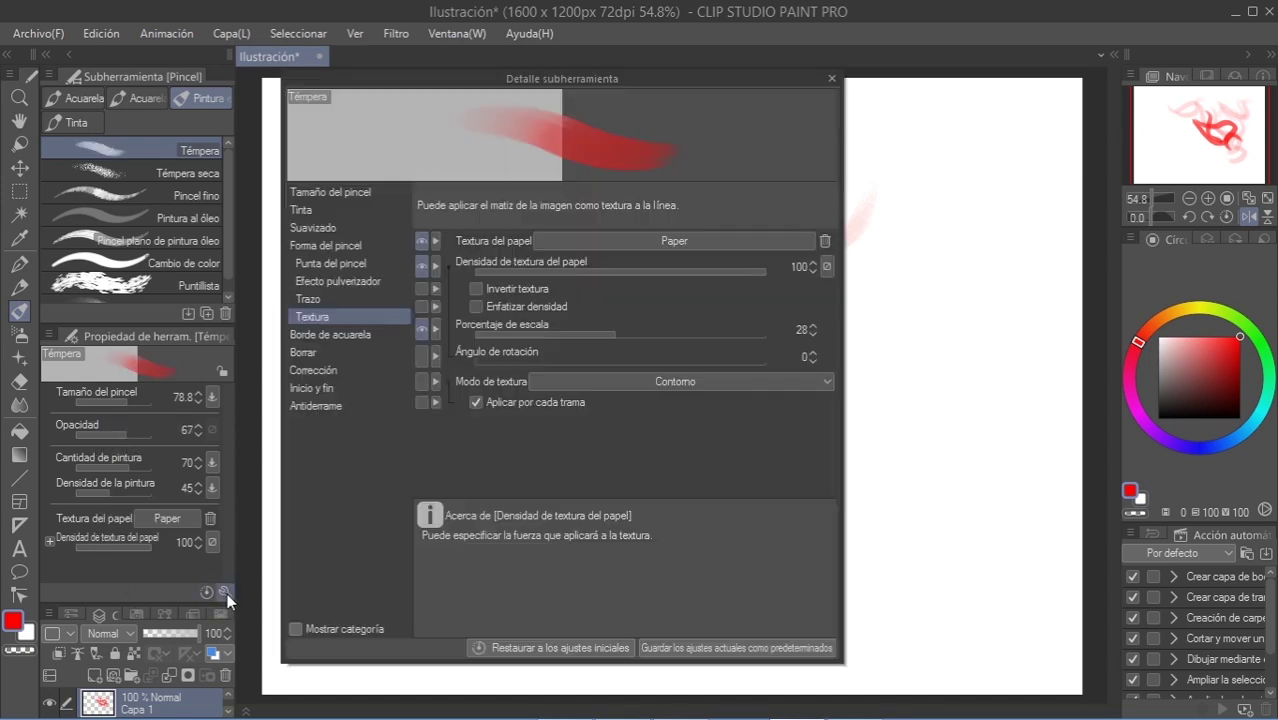
{"action": "left_click", "coordinate": [337, 212]}
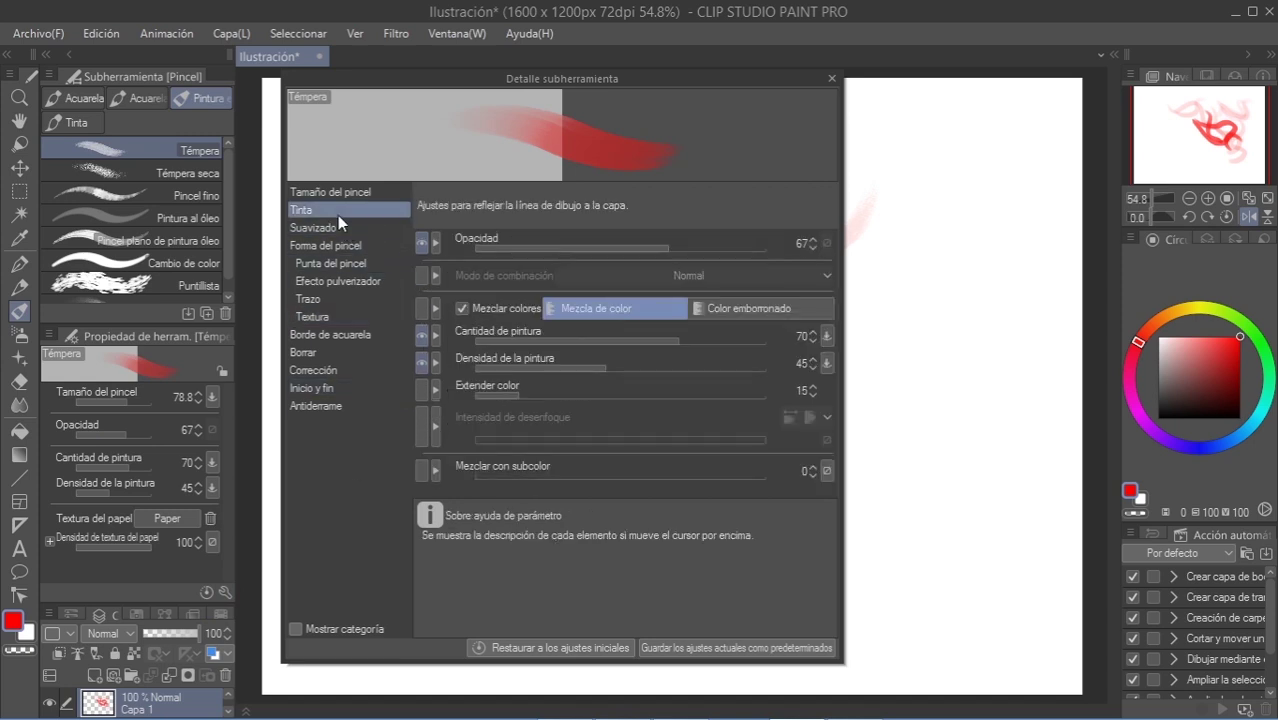
{"action": "left_click", "coordinate": [320, 230]}
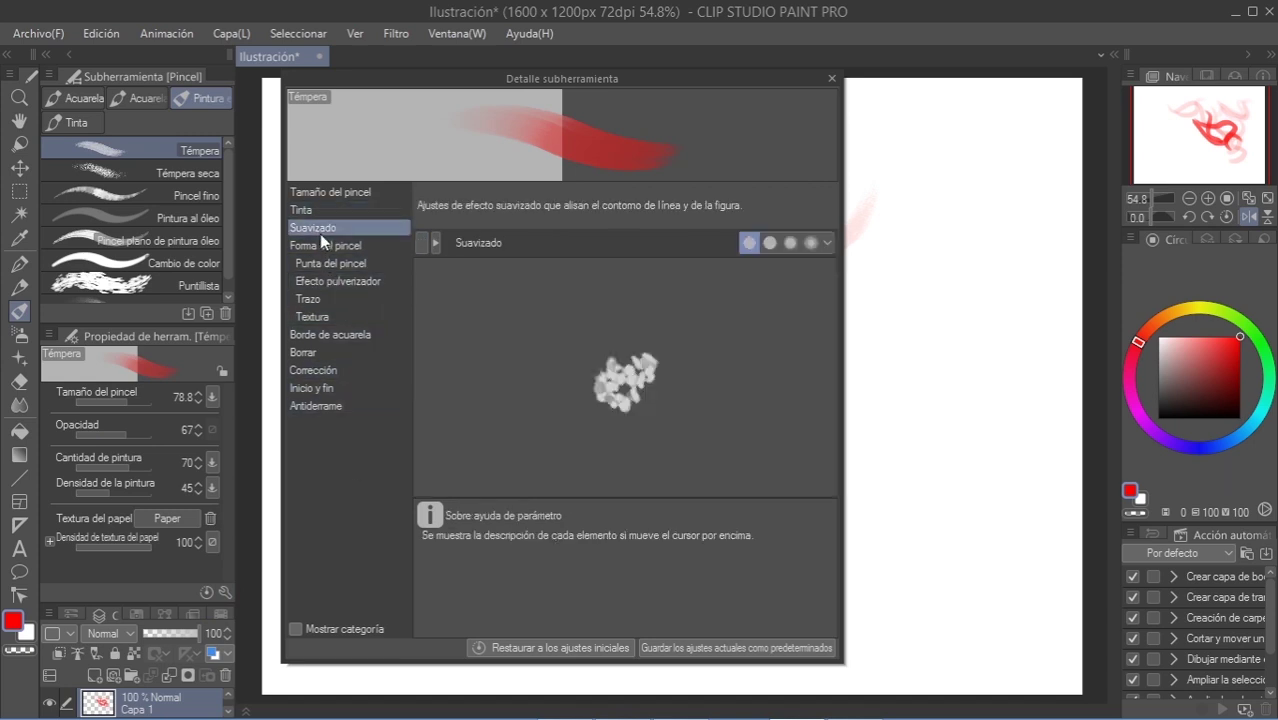
{"action": "left_click", "coordinate": [313, 370]}
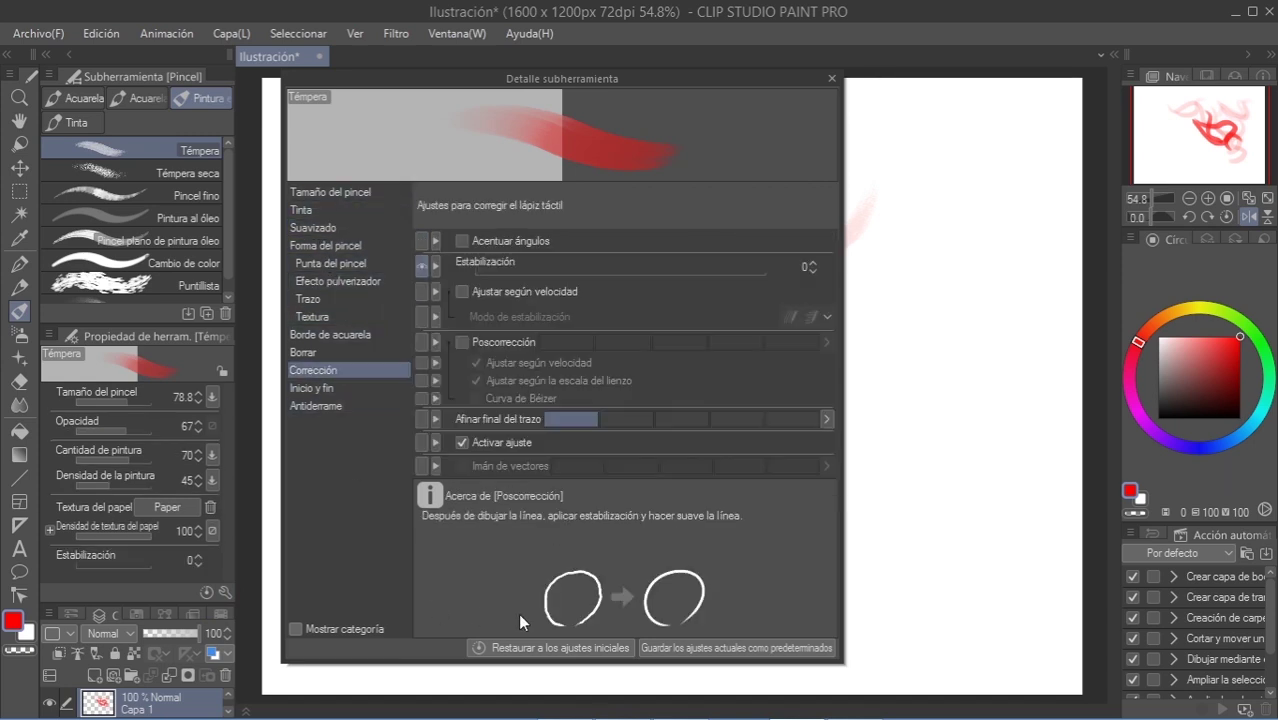
{"action": "left_click", "coordinate": [831, 79]}
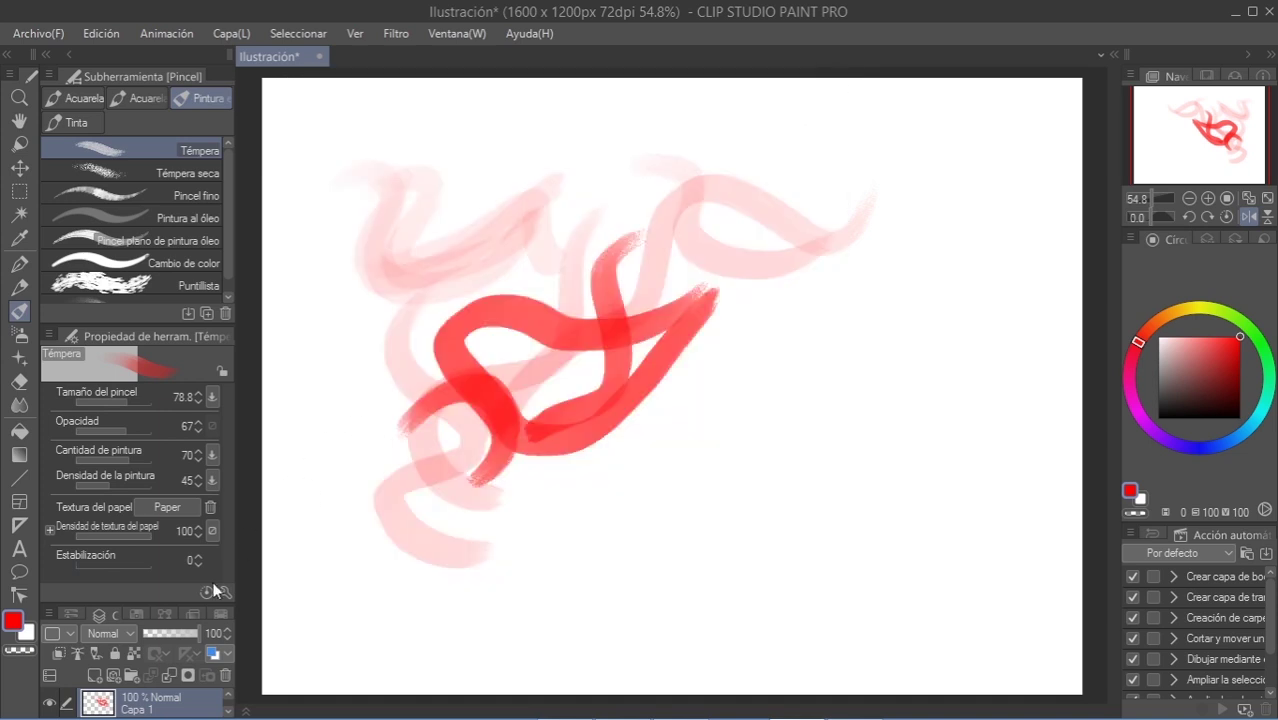
Step: Set Témpera's Estabilización to 3 and paint a long curved test stroke across the middle of the canvas
{"action": "left_click_drag", "start_coordinate": [92, 564], "coordinate": [107, 565]}
{"action": "mouse_move", "coordinate": [372, 442]}
{"action": "left_mouse_down"}
{"action": "mouse_move", "coordinate": [787, 354]}
{"action": "mouse_move", "coordinate": [795, 328]}
{"action": "left_mouse_up"}
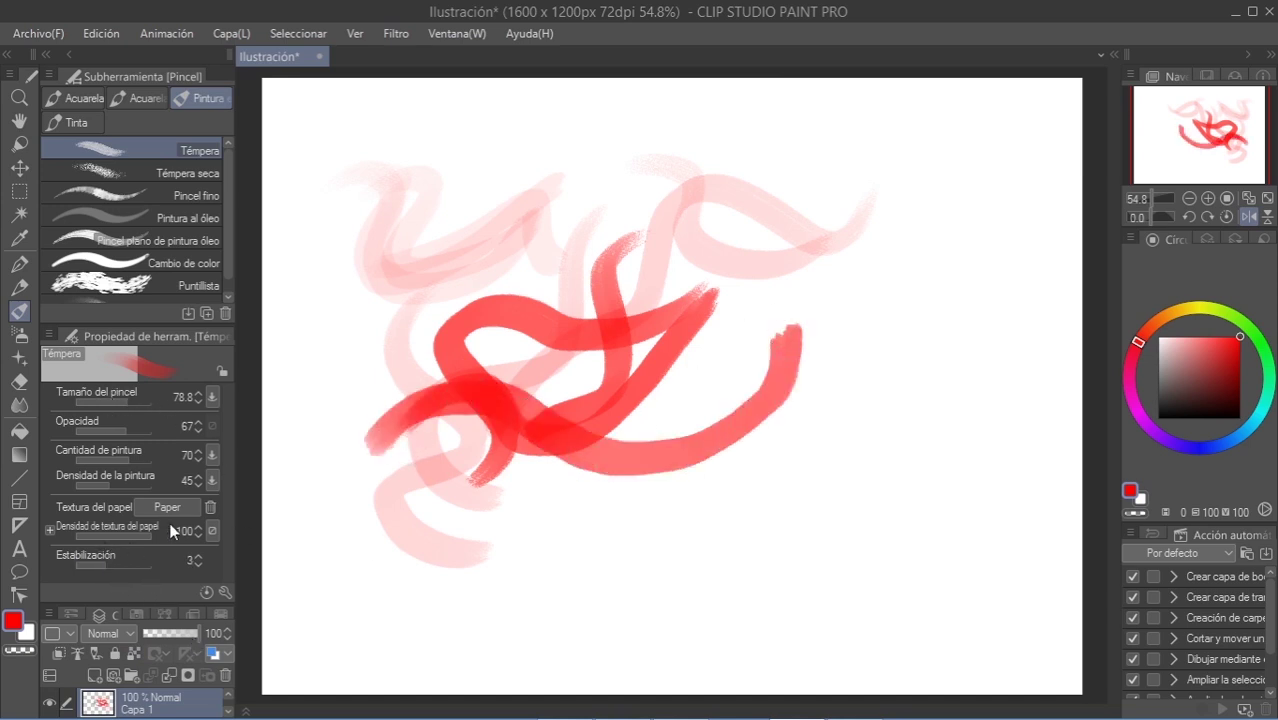
Step: Restore the Témpera sub tool's original settings and paint three long curved test strokes across the canvas
{"action": "left_click", "coordinate": [205, 594]}
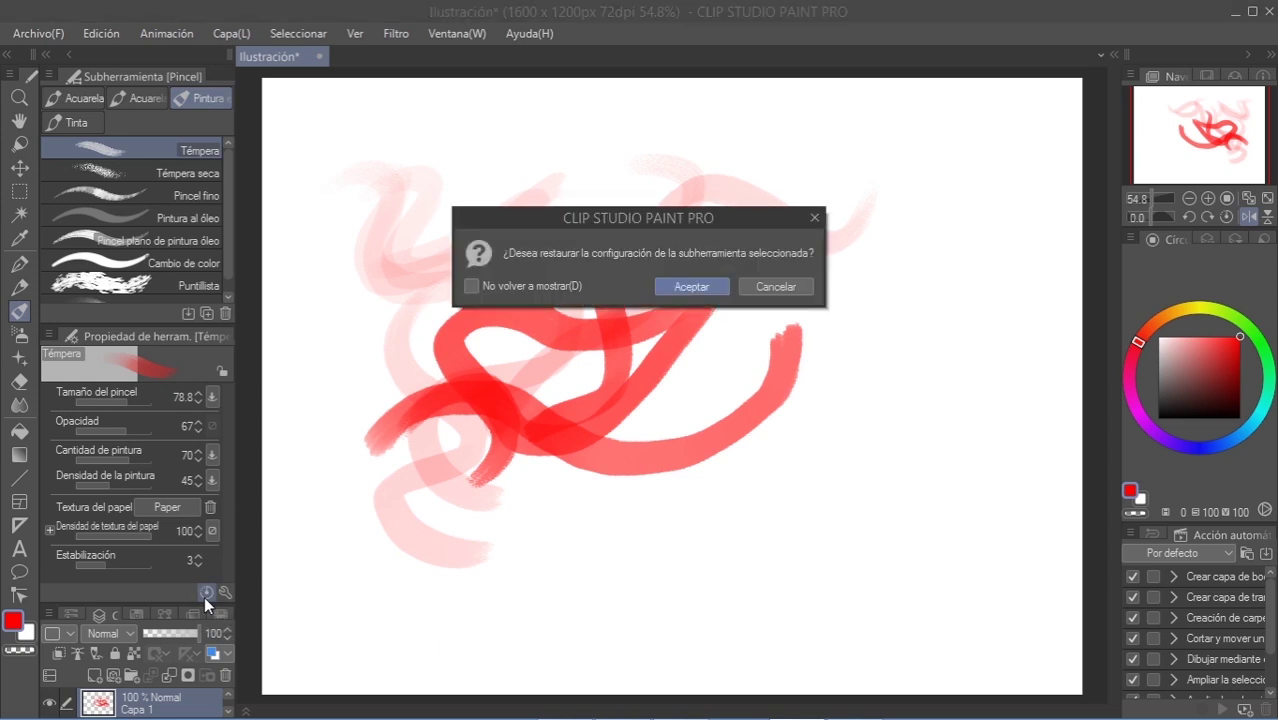
{"action": "left_click", "coordinate": [705, 288]}
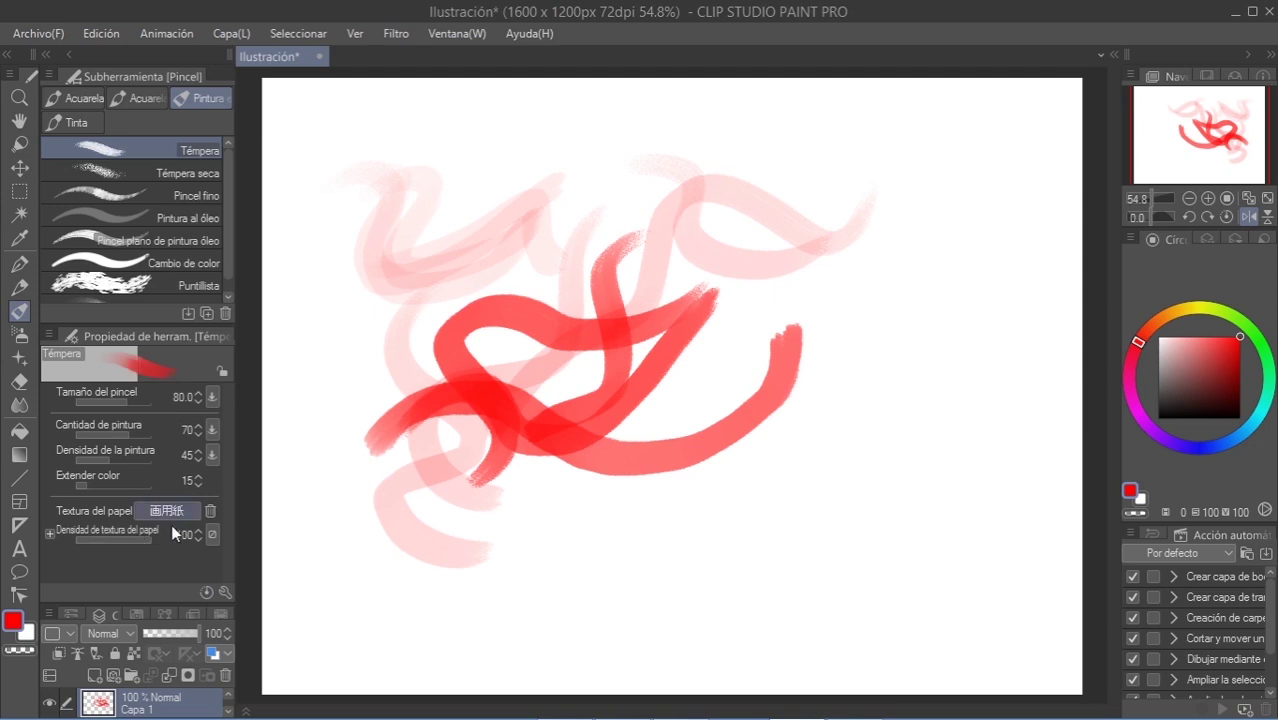
{"action": "mouse_move", "coordinate": [370, 222]}
{"action": "left_mouse_down"}
{"action": "mouse_move", "coordinate": [423, 190]}
{"action": "mouse_move", "coordinate": [589, 234]}
{"action": "mouse_move", "coordinate": [713, 135]}
{"action": "left_mouse_up"}
{"action": "mouse_move", "coordinate": [800, 138]}
{"action": "left_mouse_down"}
{"action": "mouse_move", "coordinate": [615, 455]}
{"action": "mouse_move", "coordinate": [530, 555]}
{"action": "left_mouse_up"}
{"action": "left_click_drag", "start_coordinate": [750, 262], "coordinate": [785, 570]}
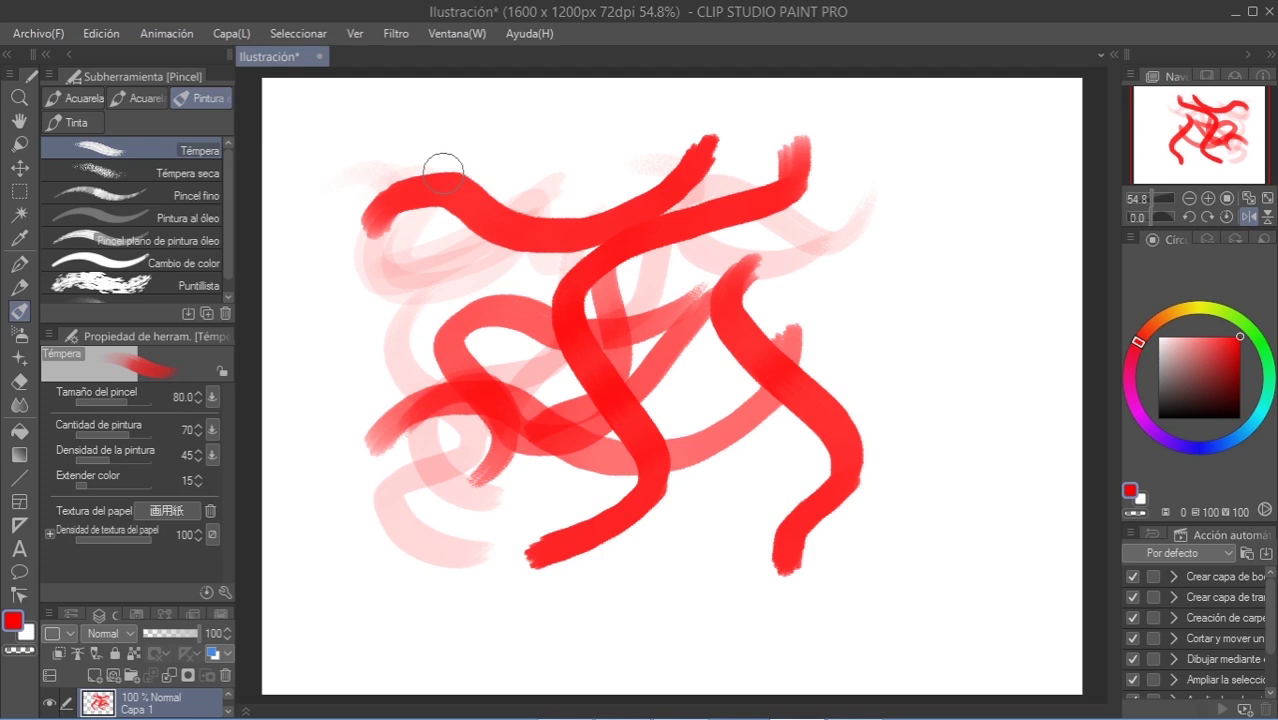
{"action": "left_click", "coordinate": [231, 33]}
{"action": "mouse_move", "coordinate": [298, 33]}
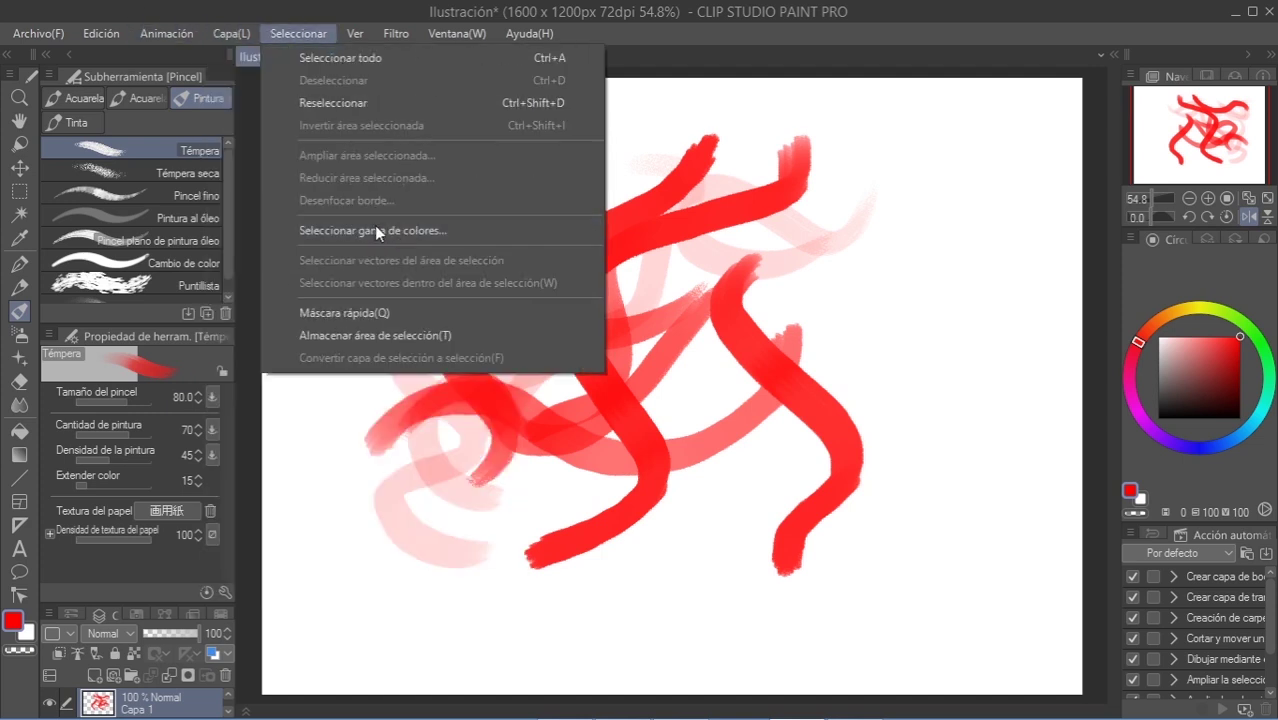
{"action": "mouse_move", "coordinate": [52, 29]}
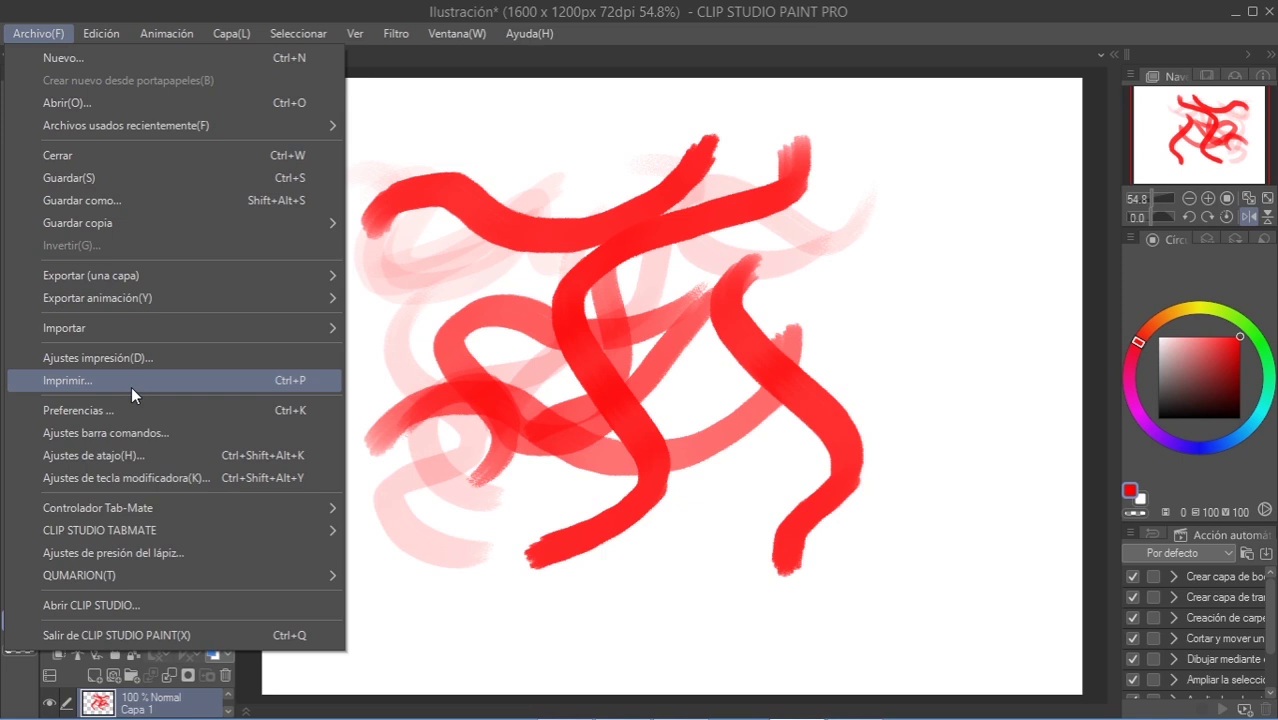
{"action": "key", "text": "Escape"}
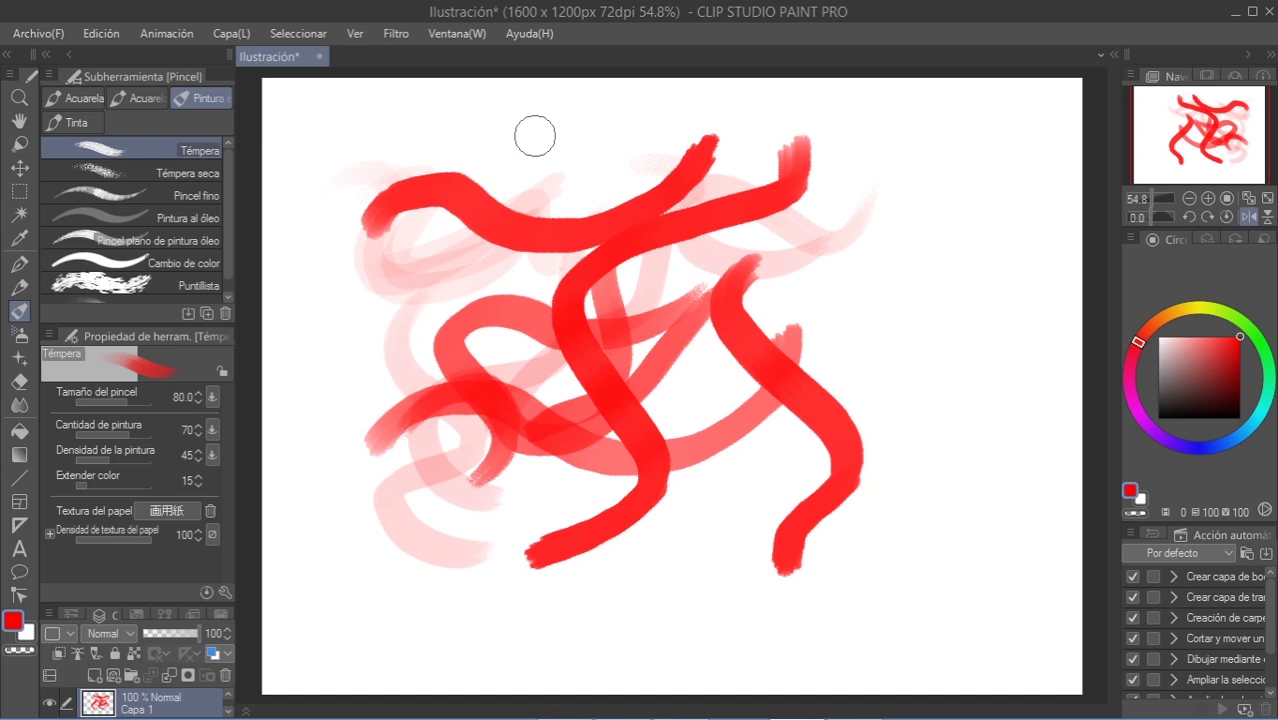
Step: Switch to the Wacom tablet properties to view the pen button assignments for Clip Studio Paint, moving the window higher over the canvas
{"action": "left_click", "coordinate": [857, 704]}
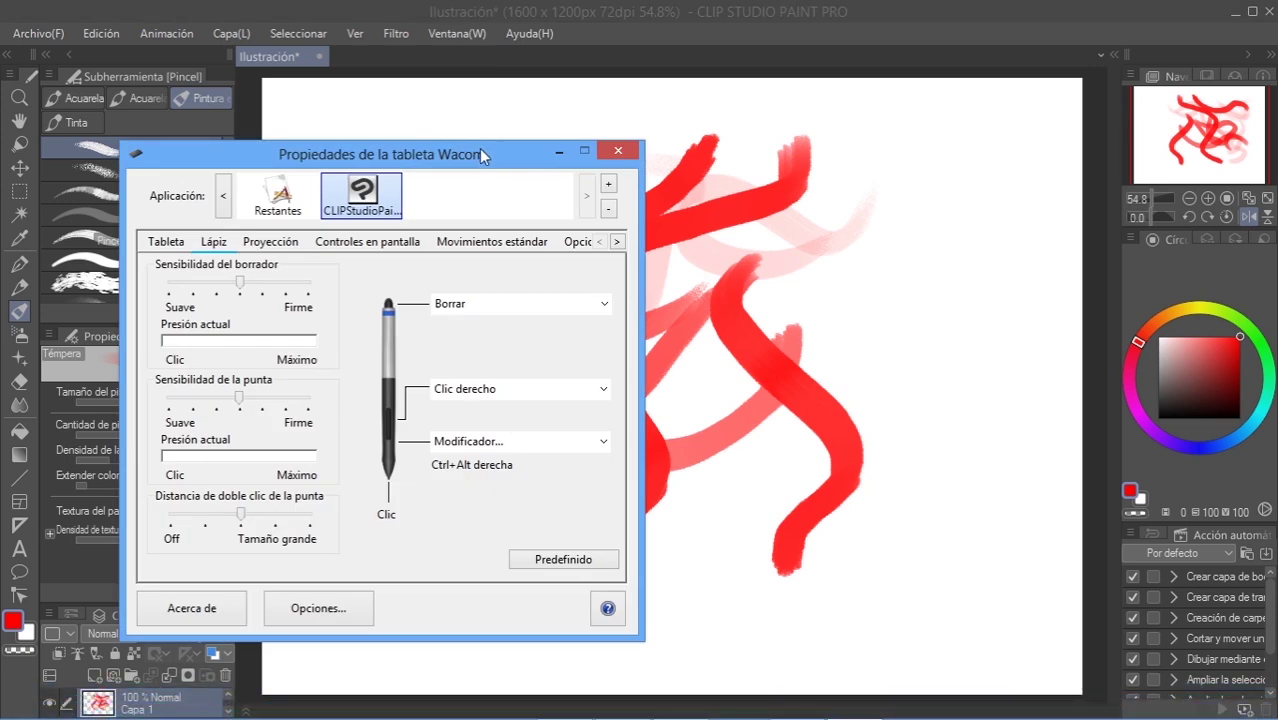
{"action": "left_click_drag", "start_coordinate": [478, 149], "coordinate": [492, 96]}
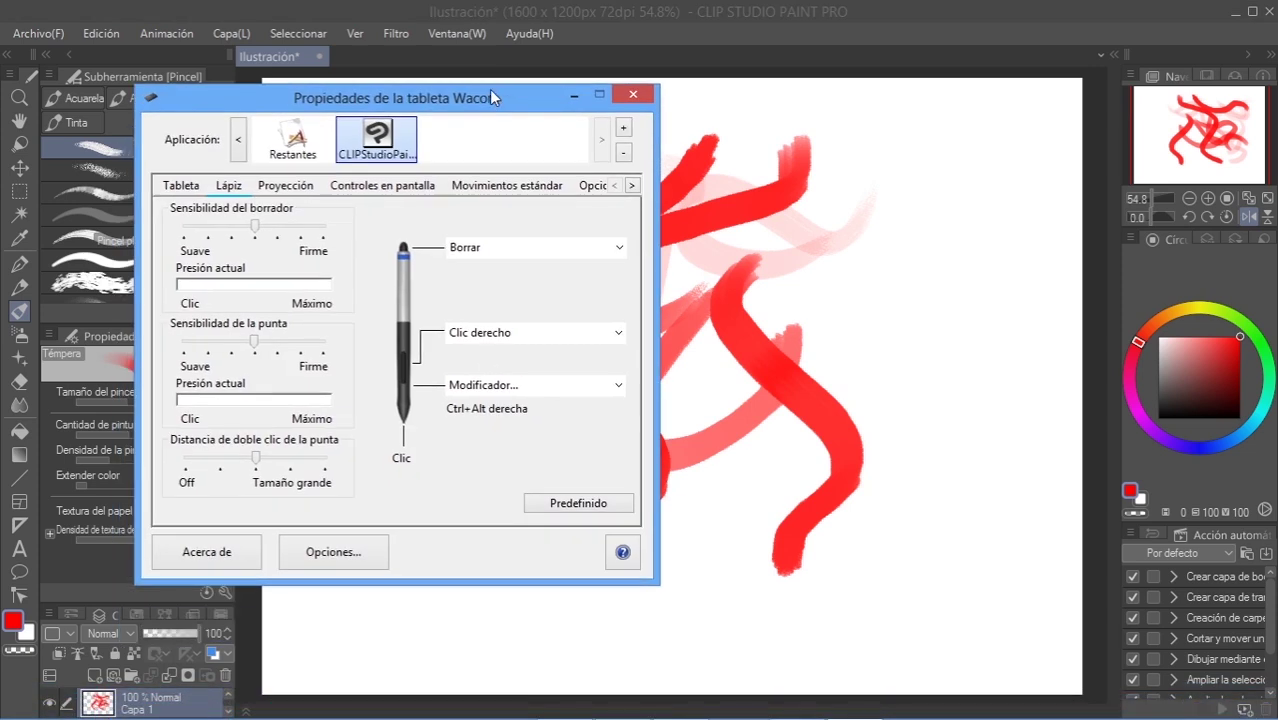